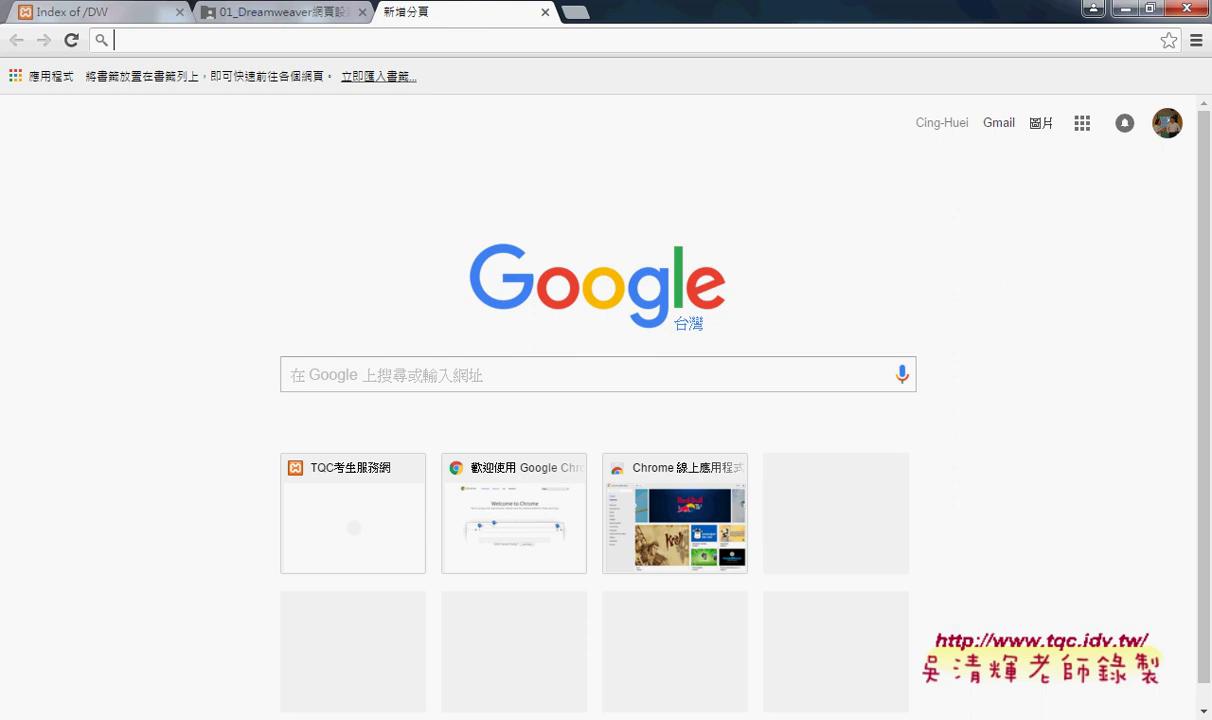
# - Show the local area connection's network details, including IPv4 address 140.138.3.154 and mask 255.255.255.0
pyautogui.rightClick(1025, 718)
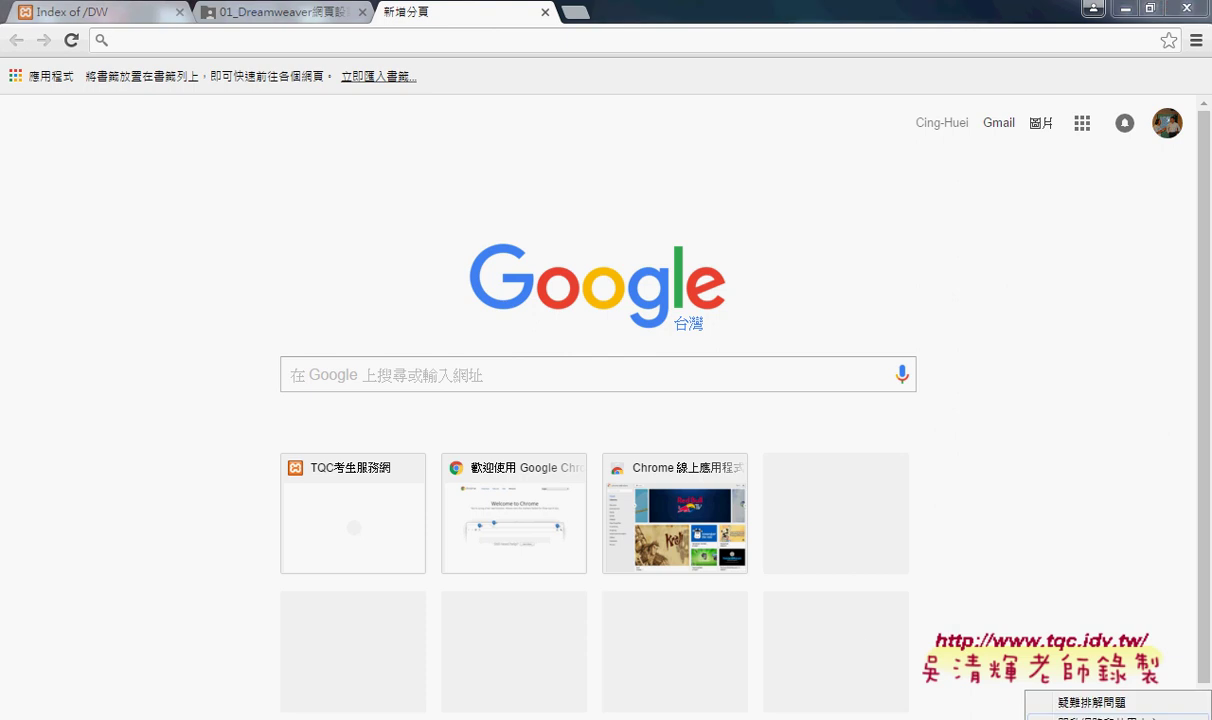
pyautogui.click(1100, 716)
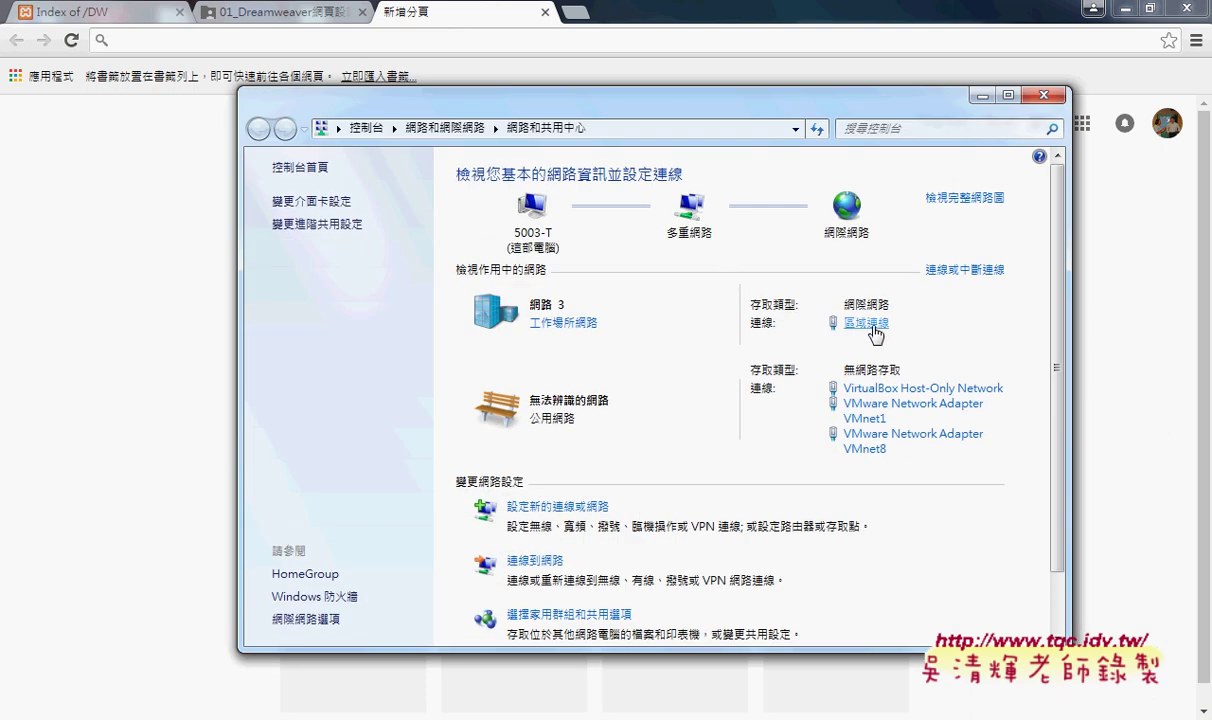
pyautogui.click(868, 324)
pyautogui.click(510, 345)
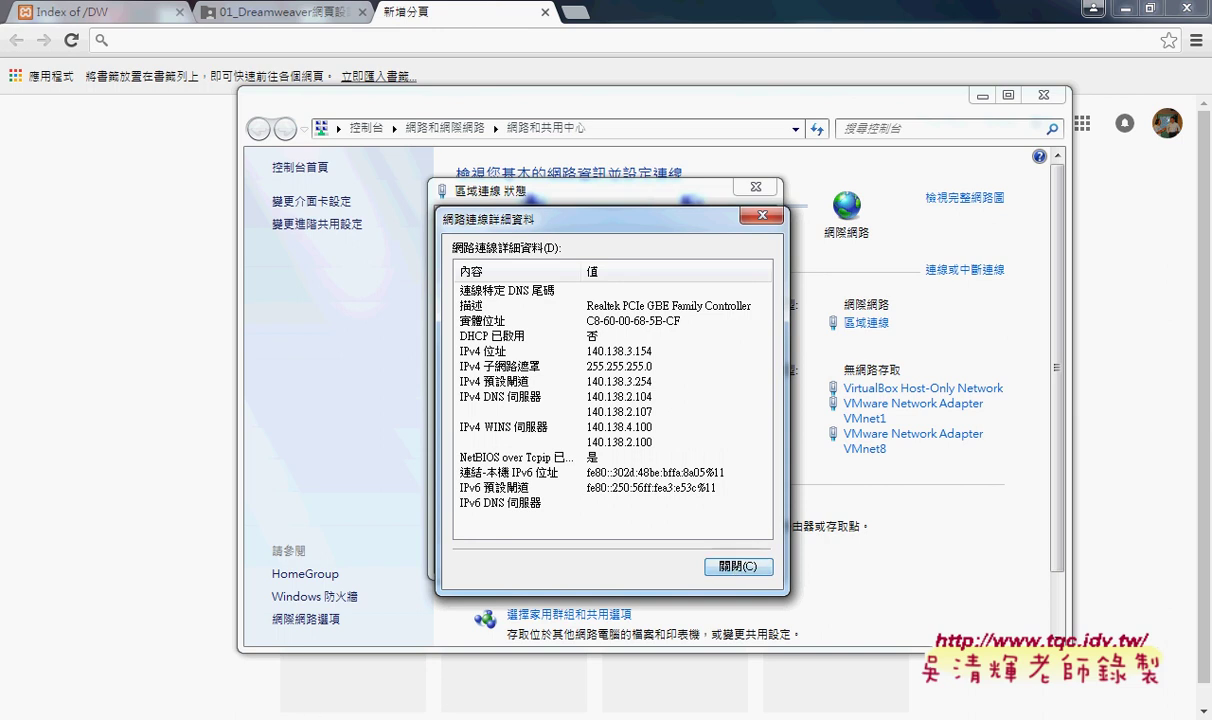
# - Browse from XAMPP563 into htdocs\DW in Explorer, then bring up the Index of /DW browser page
pyautogui.moveTo(100, 718)
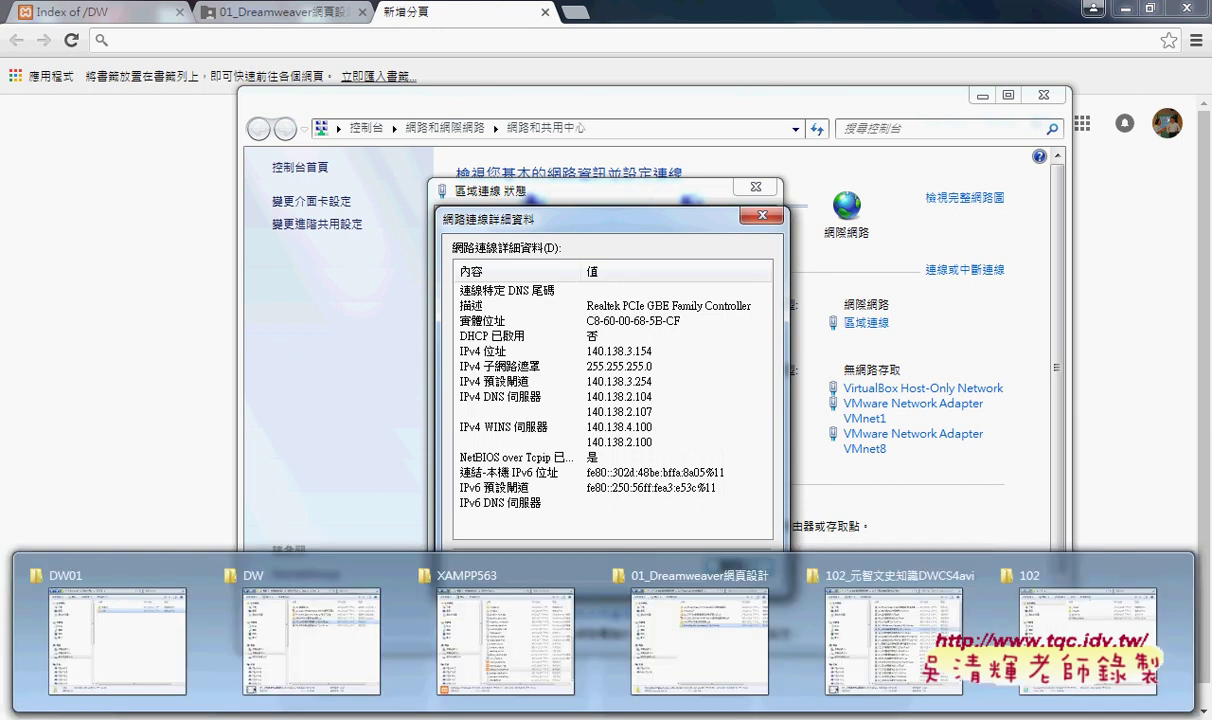
pyautogui.click(288, 648)
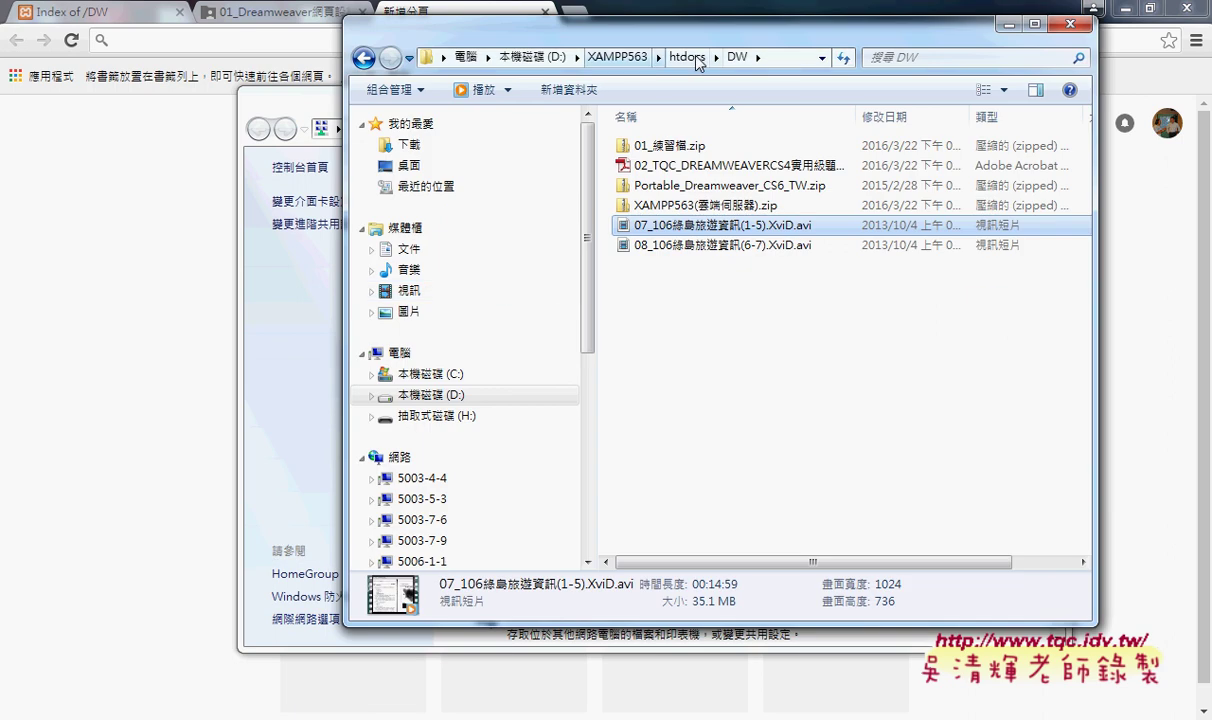
pyautogui.click(632, 60)
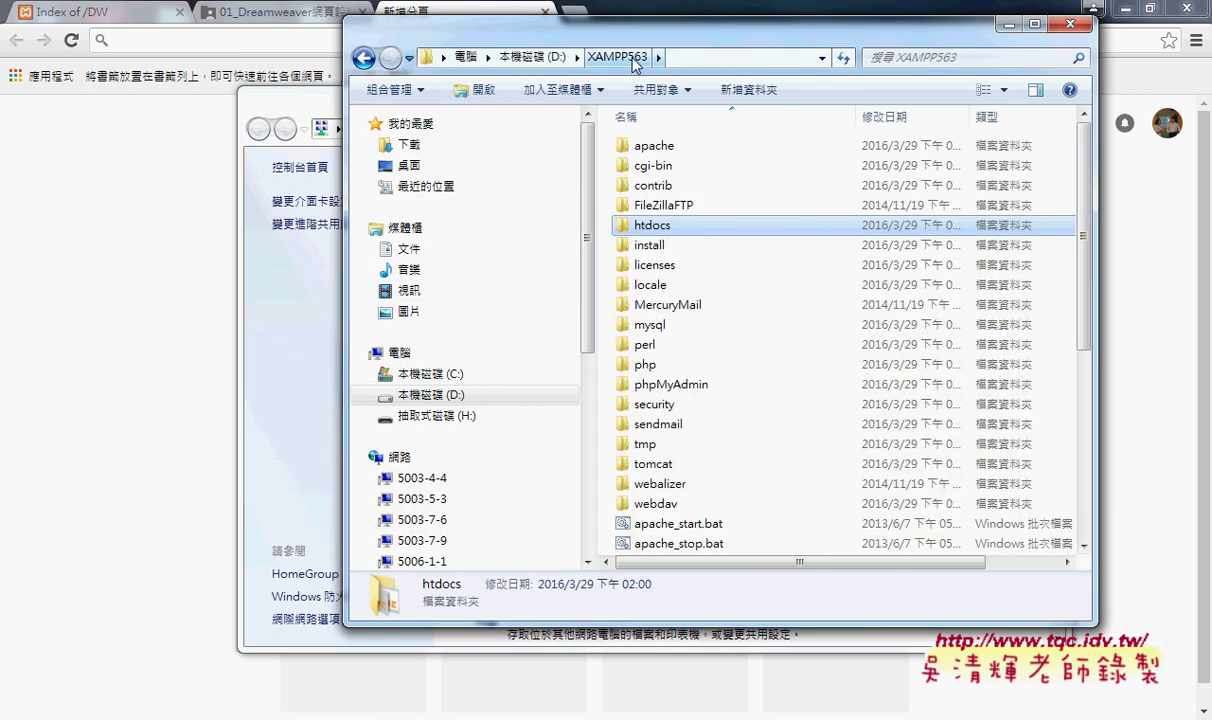
pyautogui.doubleClick(663, 225)
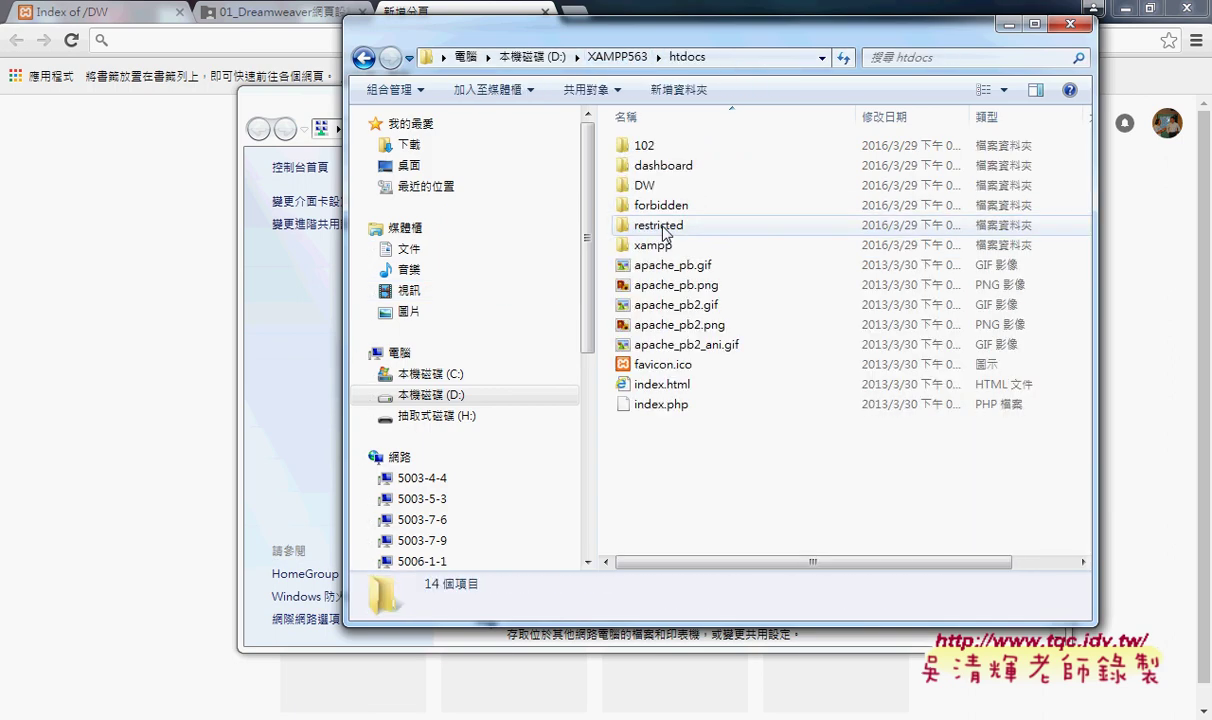
pyautogui.doubleClick(645, 185)
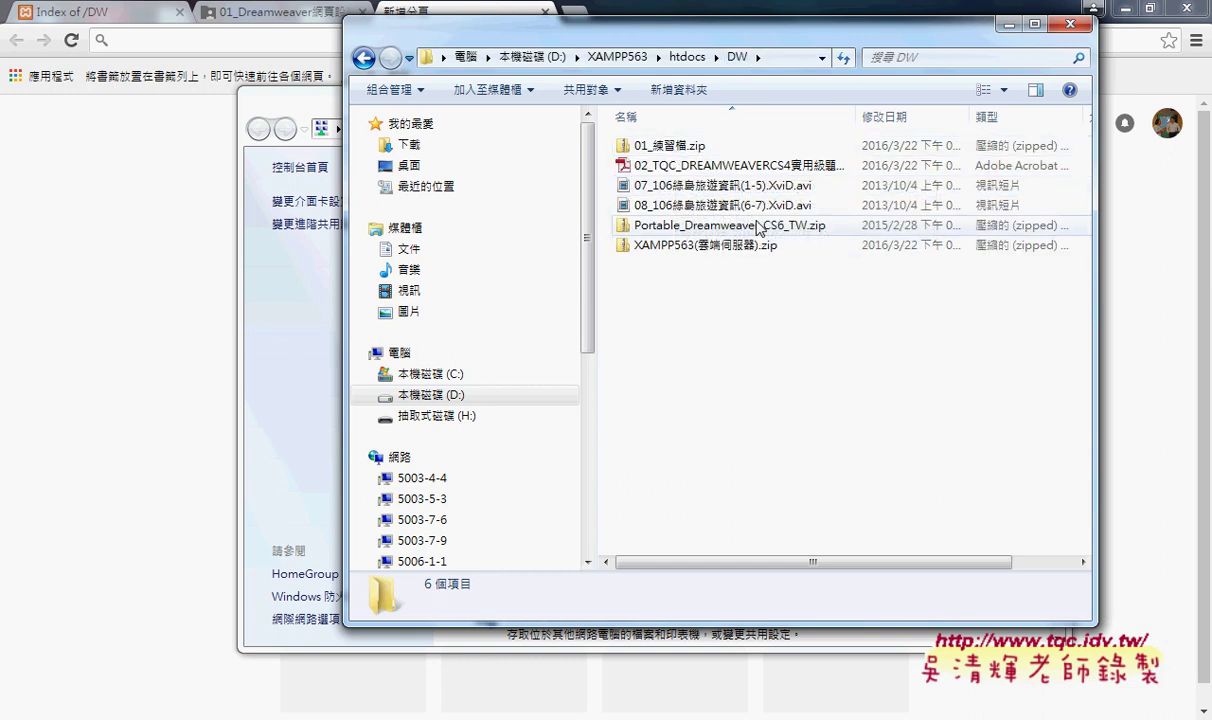
pyautogui.moveTo(745, 226)
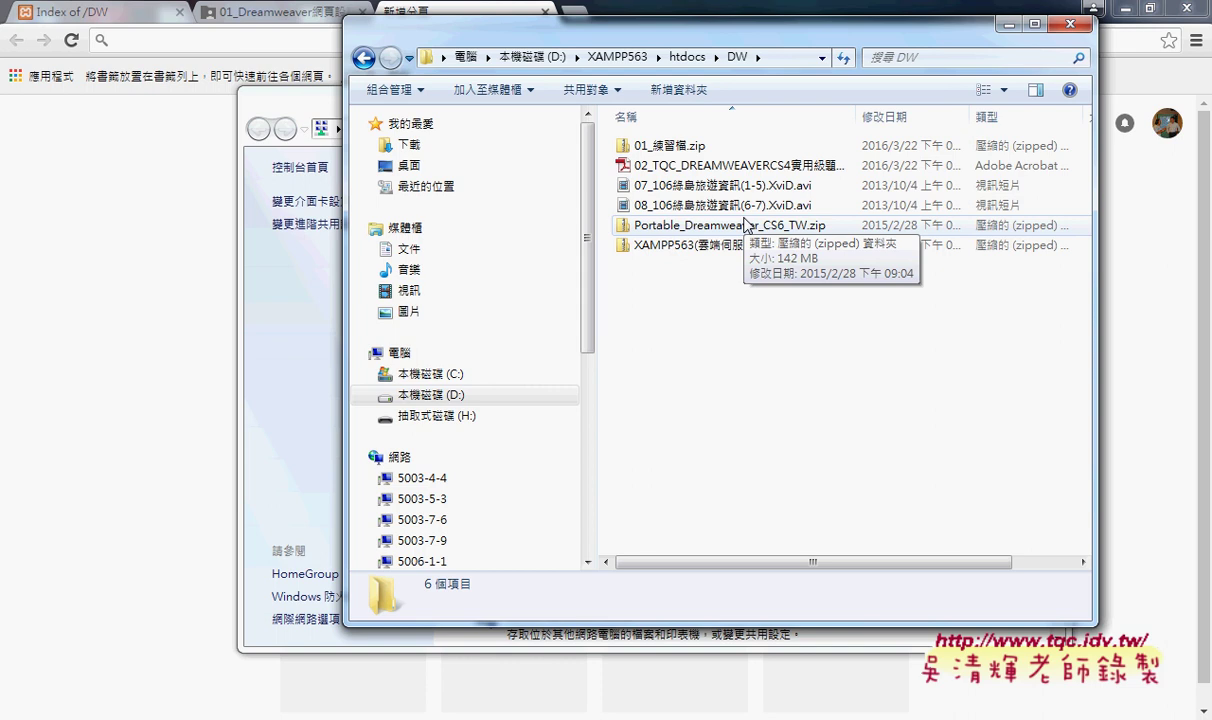
pyautogui.click(66, 14)
# - Load the server root 140.138.3.154/ to show the XAMPP page
pyautogui.click(243, 44)
pyautogui.click(252, 44)
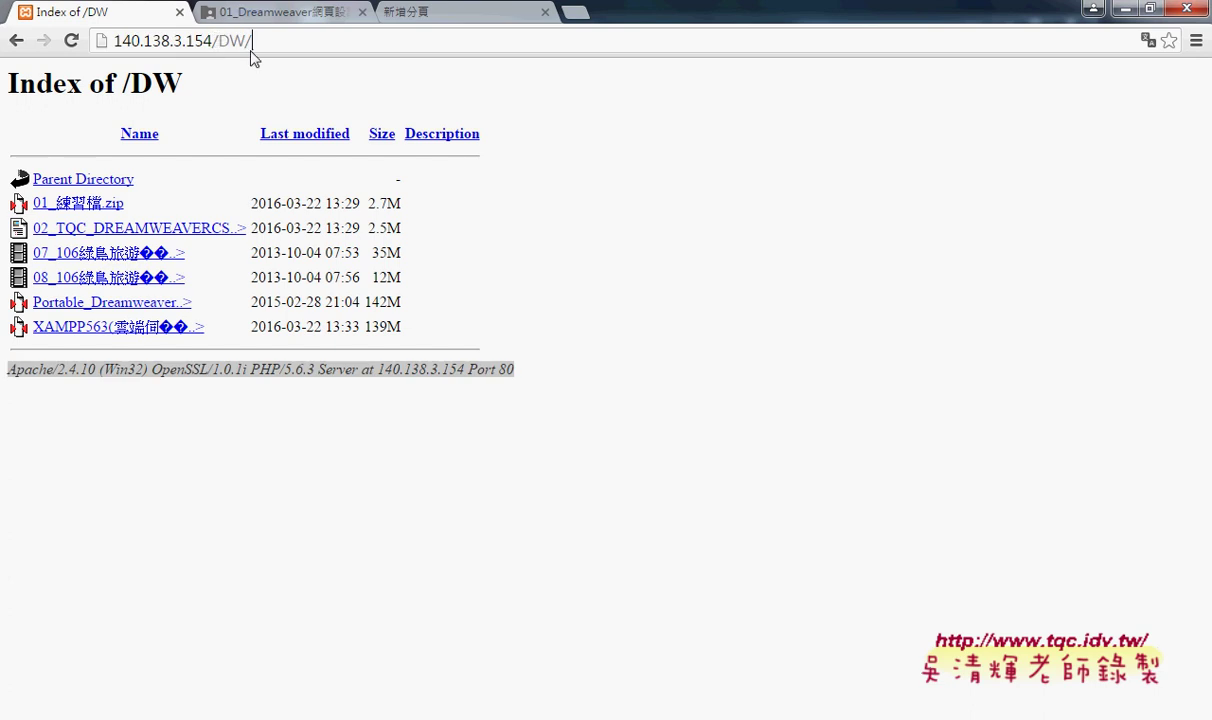
pyautogui.moveTo(212, 41); pyautogui.dragTo(352, 42)
pyautogui.write('/')
pyautogui.press('Return')
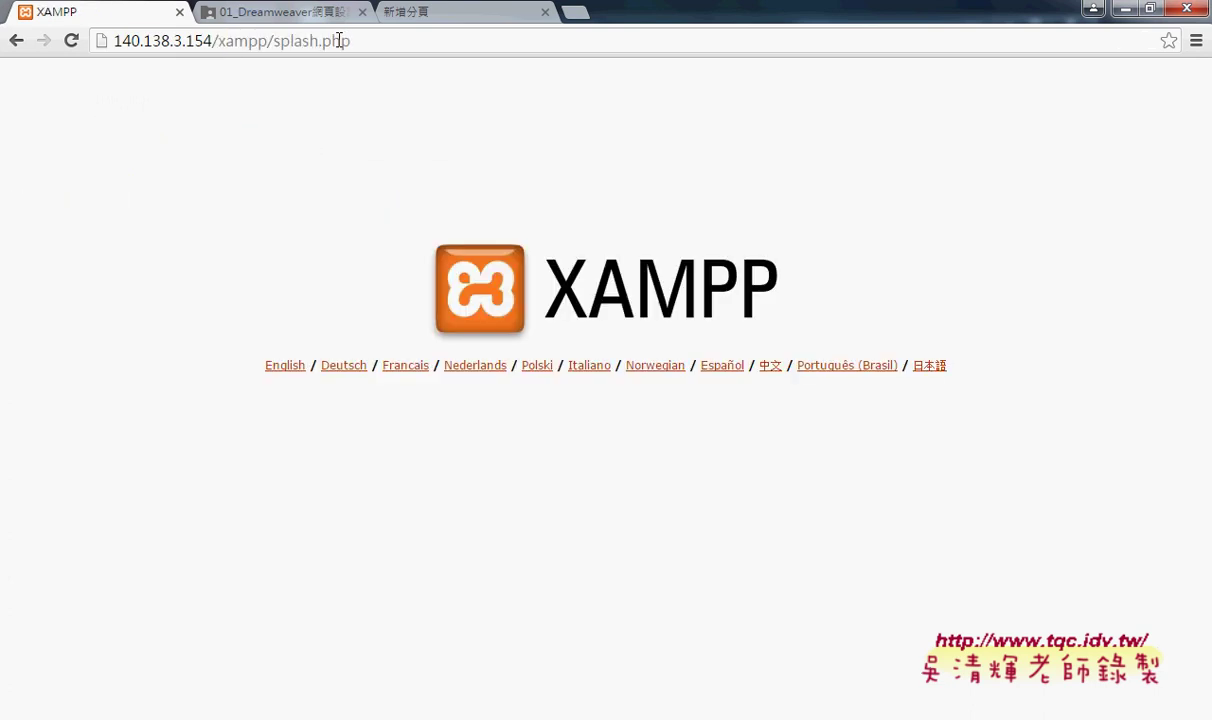
# - Return to the 140.138.3.154/DW file listing and move to the new Google tab
pyautogui.click(230, 44)
pyautogui.click(225, 41)
pyautogui.moveTo(219, 41); pyautogui.dragTo(449, 37)
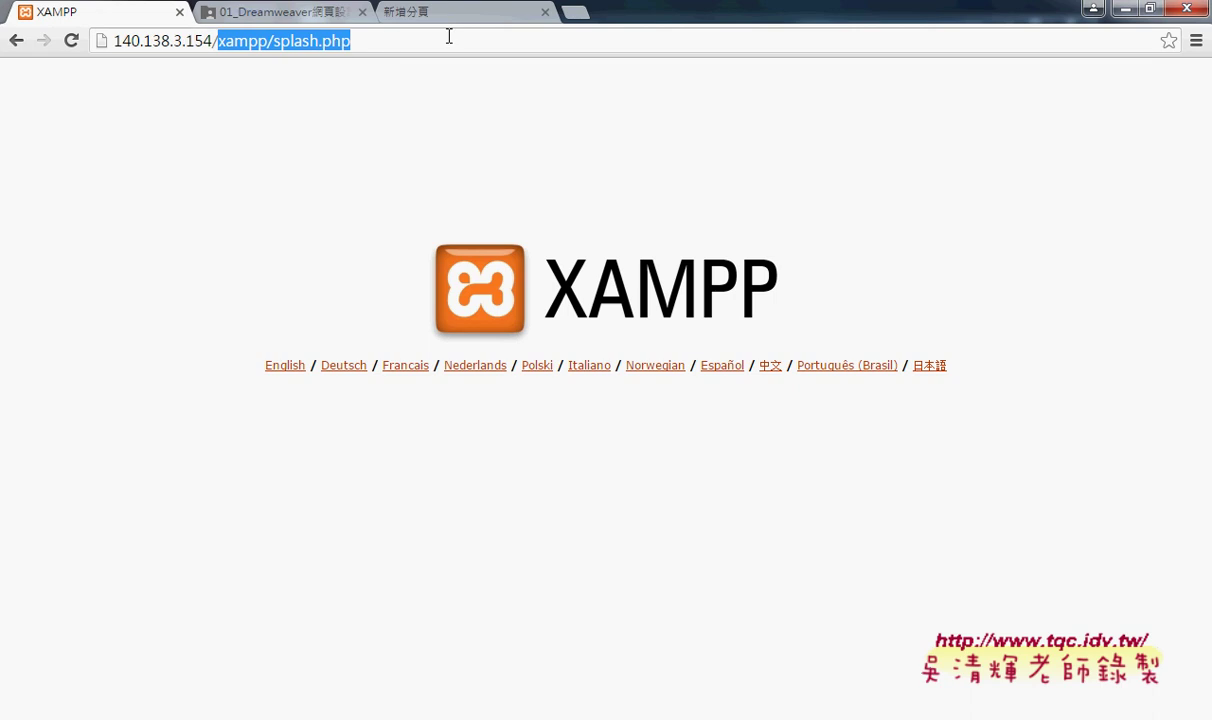
pyautogui.write('DW')
pyautogui.press('Return')
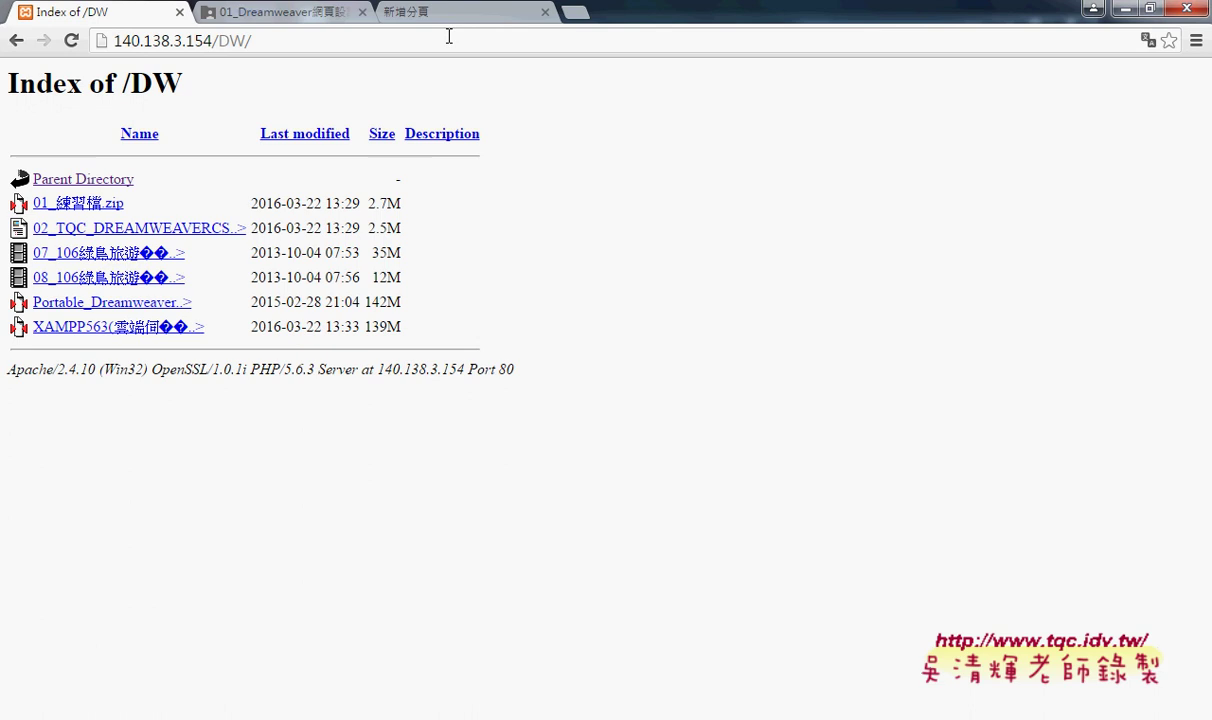
pyautogui.click(440, 20)
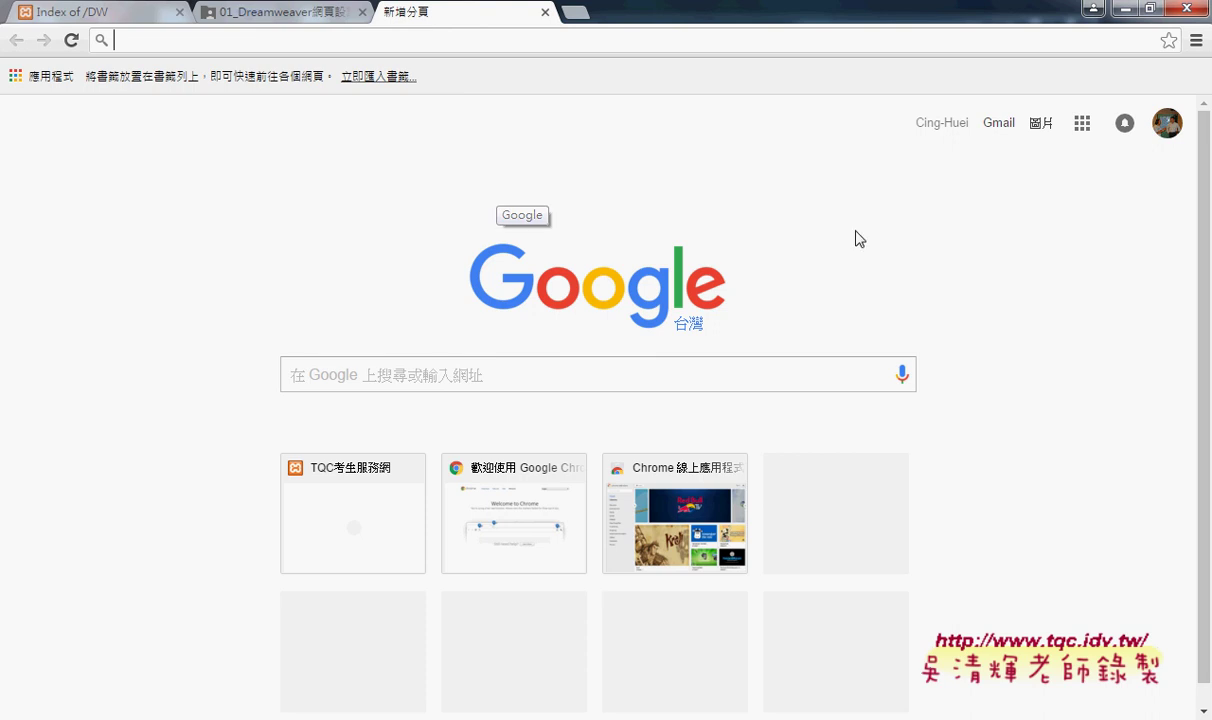
# - Open Google Drive (雲端硬碟) from the Google apps grid to reach My Drive
pyautogui.click(1082, 124)
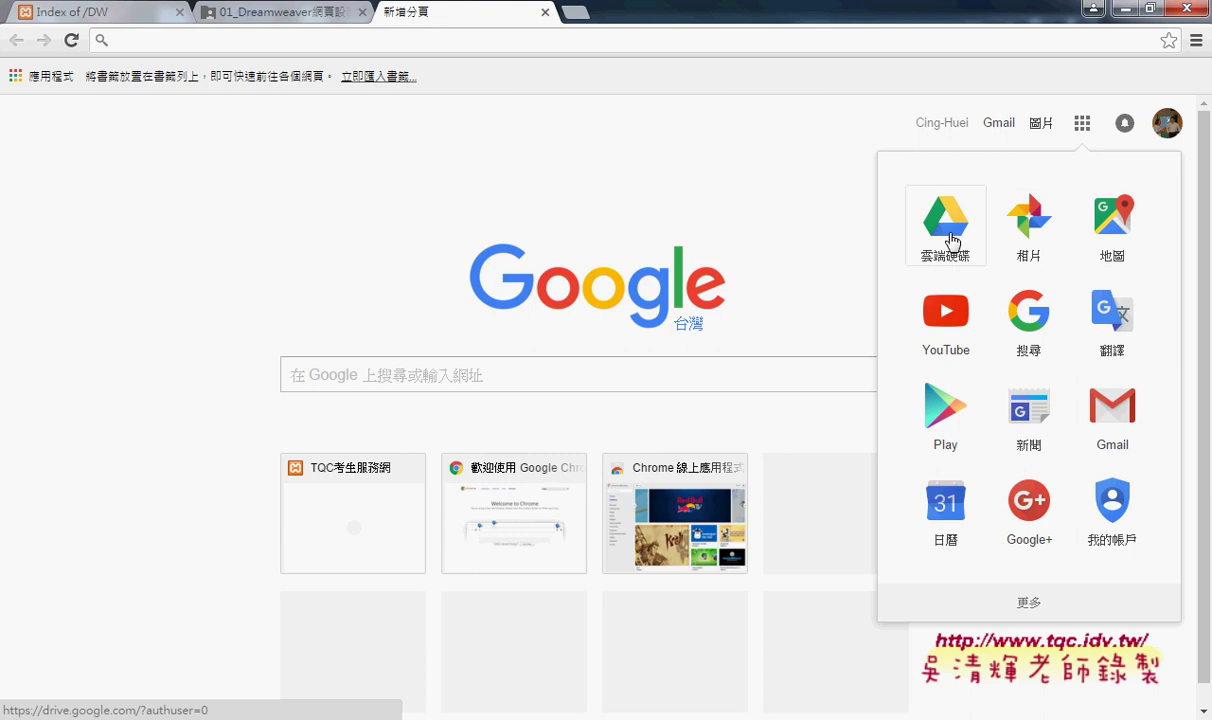
pyautogui.moveTo(937, 284)
pyautogui.mouseDown()
pyautogui.moveTo(897, 192)
pyautogui.moveTo(978, 268)
pyautogui.mouseUp()
pyautogui.moveTo(789, 255)
pyautogui.mouseDown()
pyautogui.moveTo(870, 243)
pyautogui.moveTo(858, 262)
pyautogui.mouseUp()
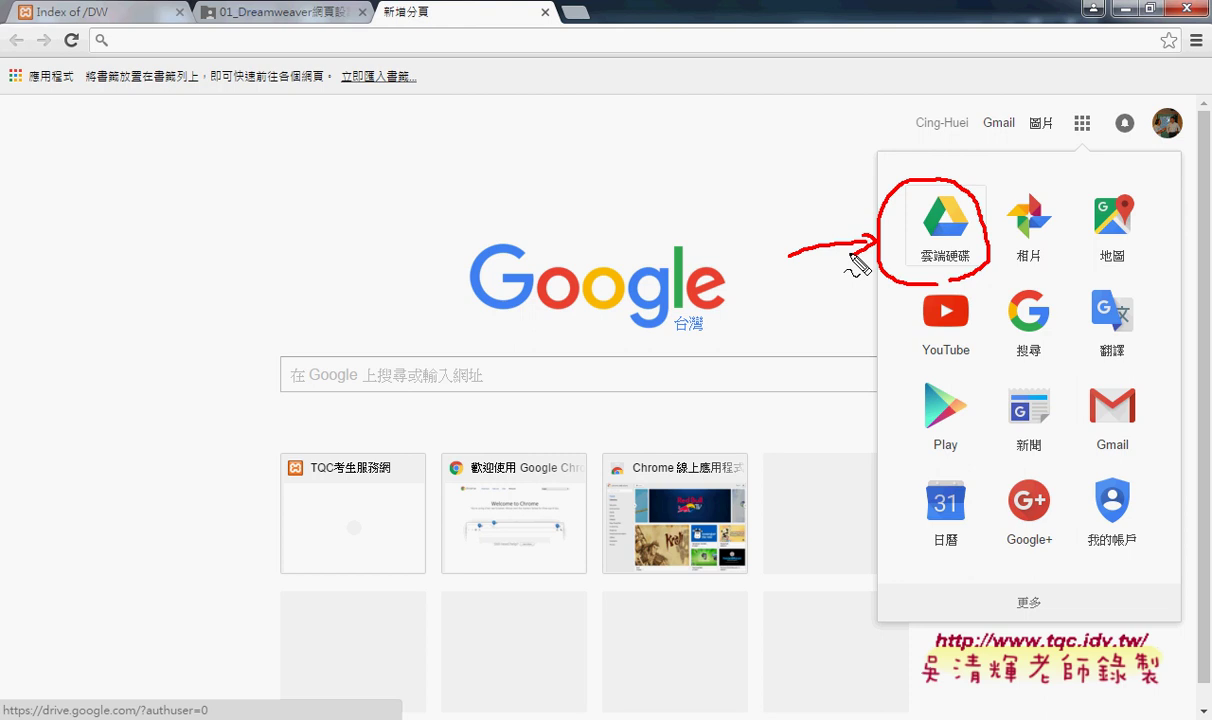
pyautogui.press('Escape')
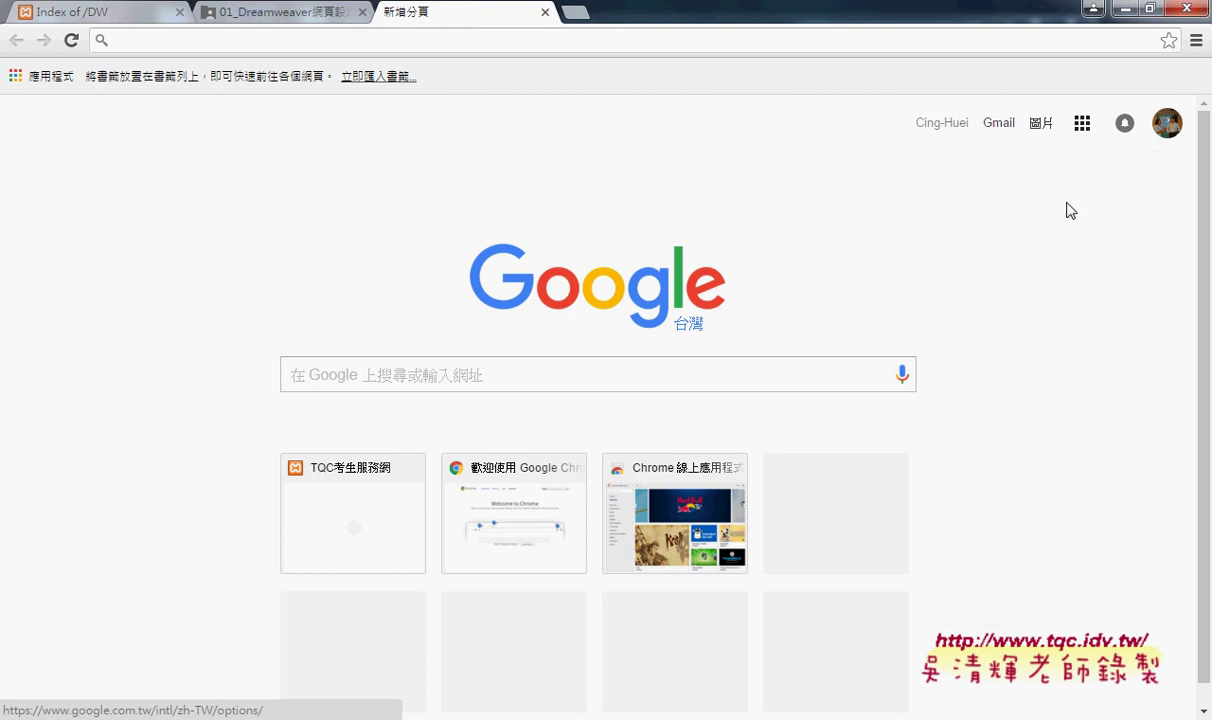
pyautogui.click(1088, 128)
pyautogui.click(955, 220)
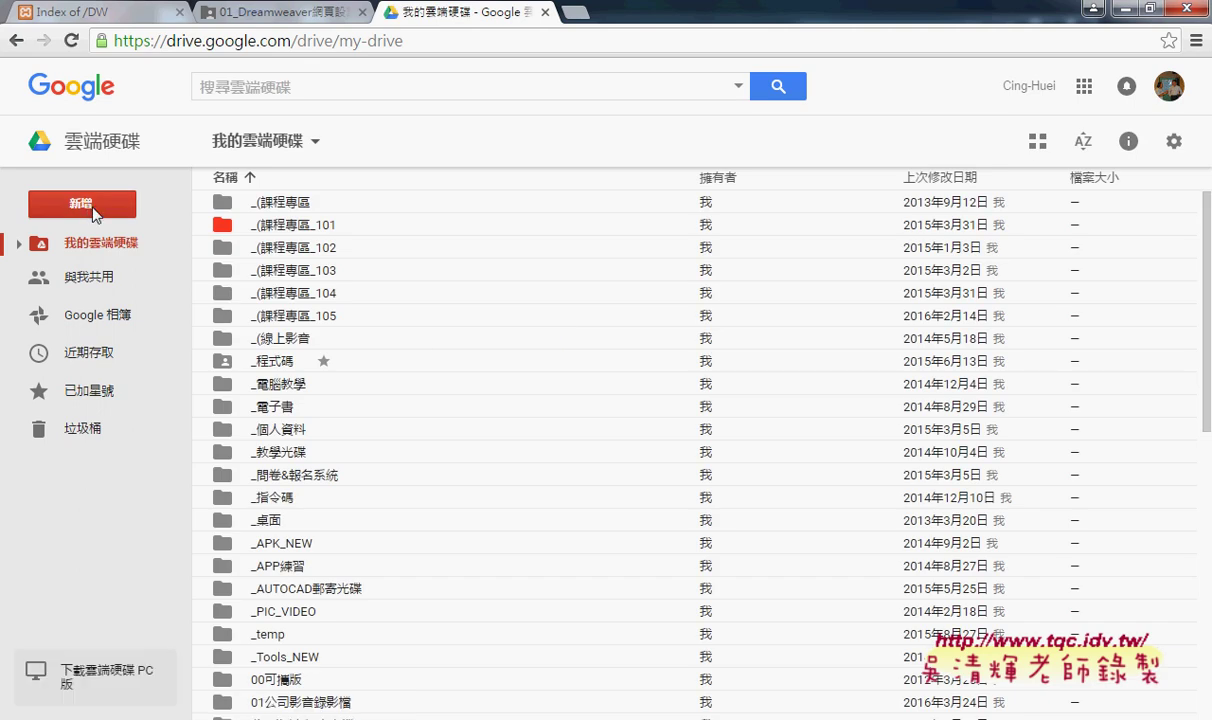
# - Inside the _temp folder, create a new folder named 102 and open it
pyautogui.click(294, 638)
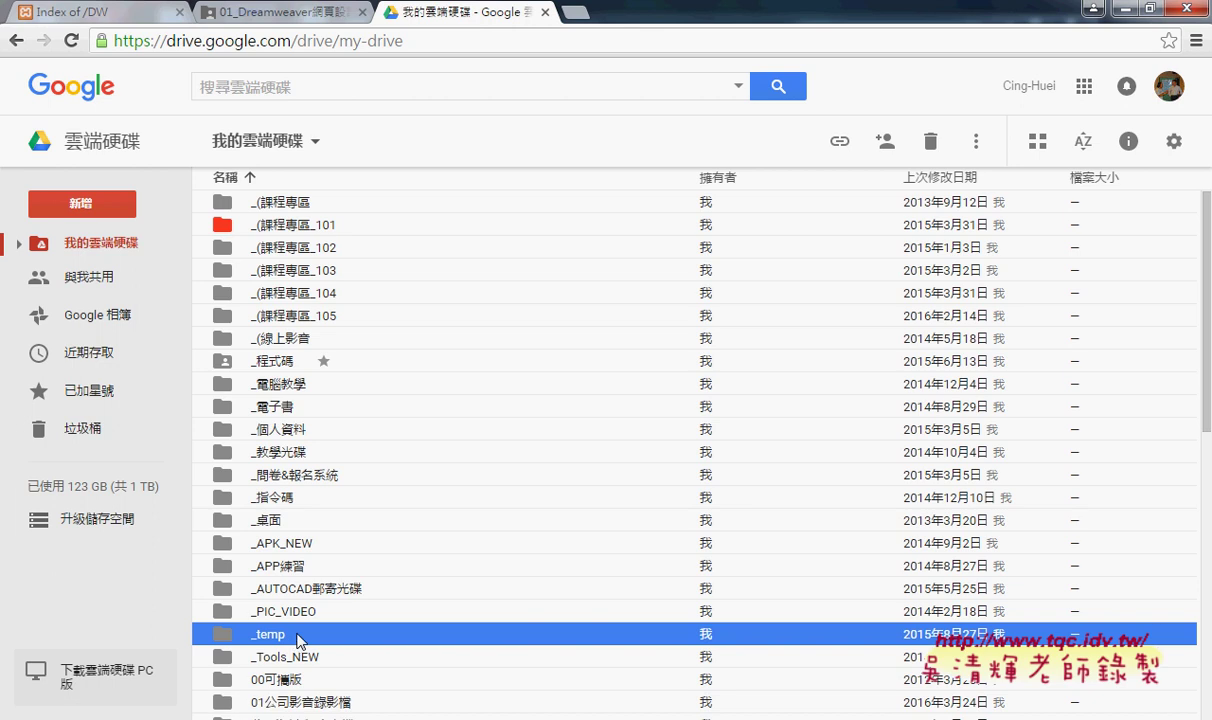
pyautogui.doubleClick(375, 636)
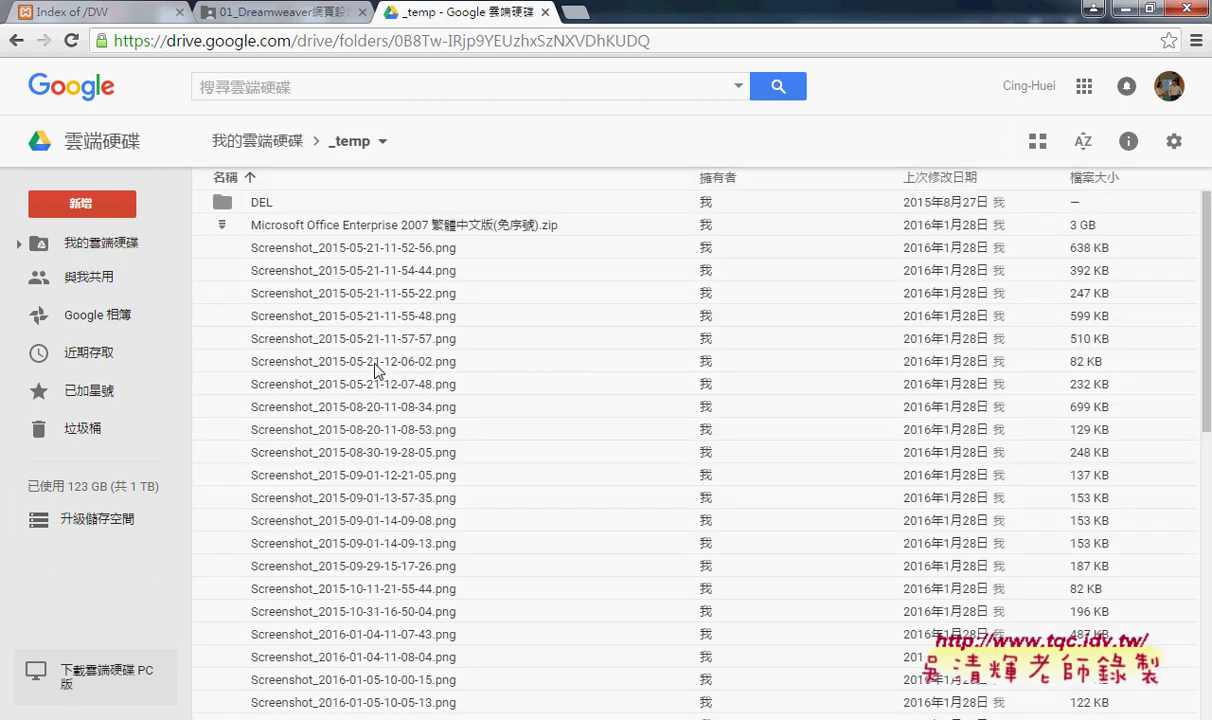
pyautogui.click(84, 200)
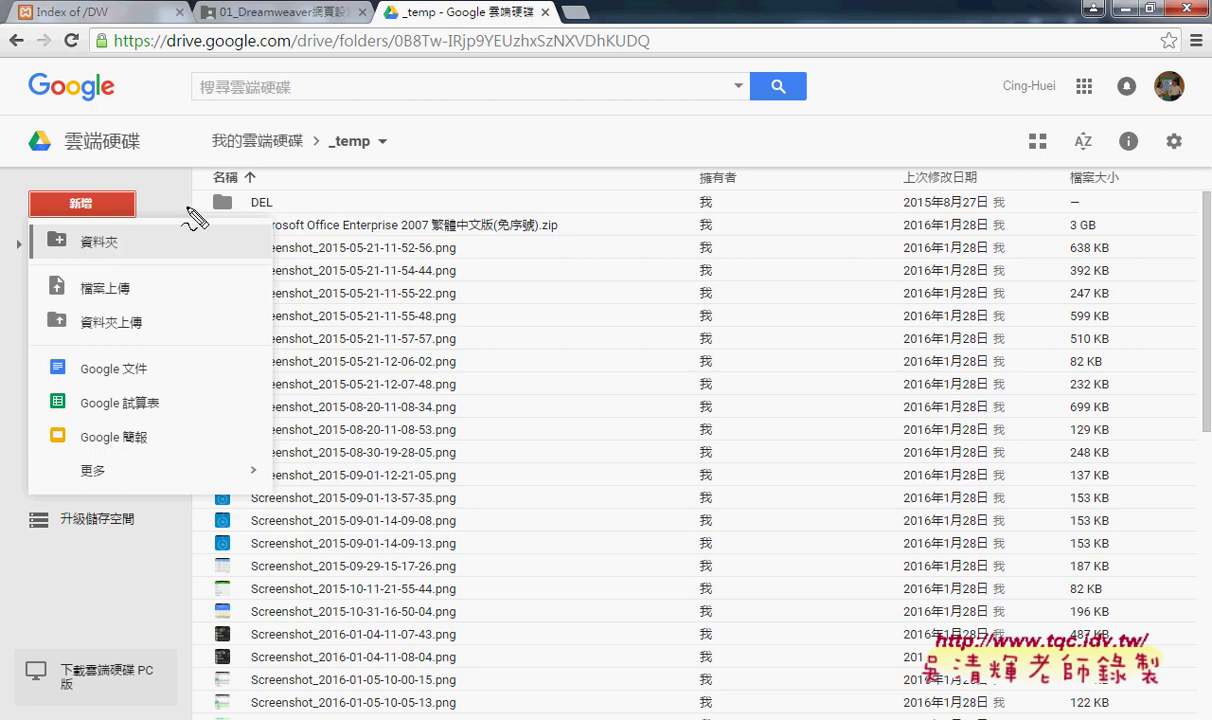
pyautogui.moveTo(120, 255); pyautogui.dragTo(152, 200)
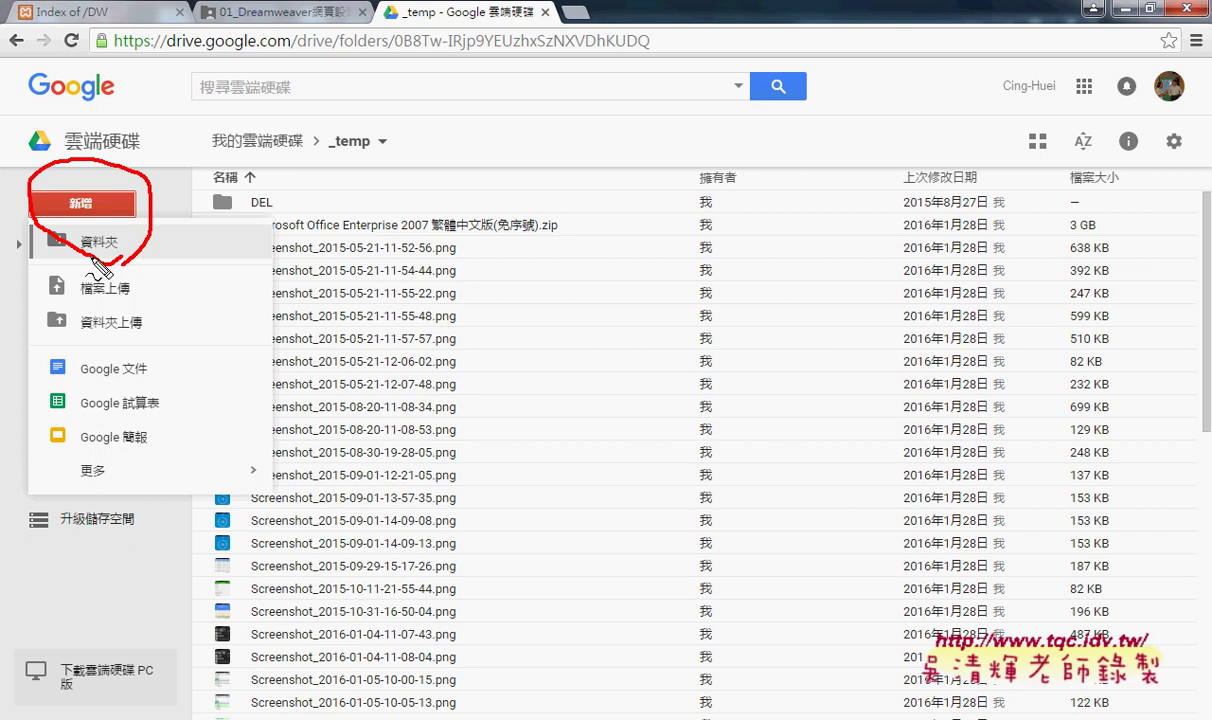
pyautogui.press('Escape')
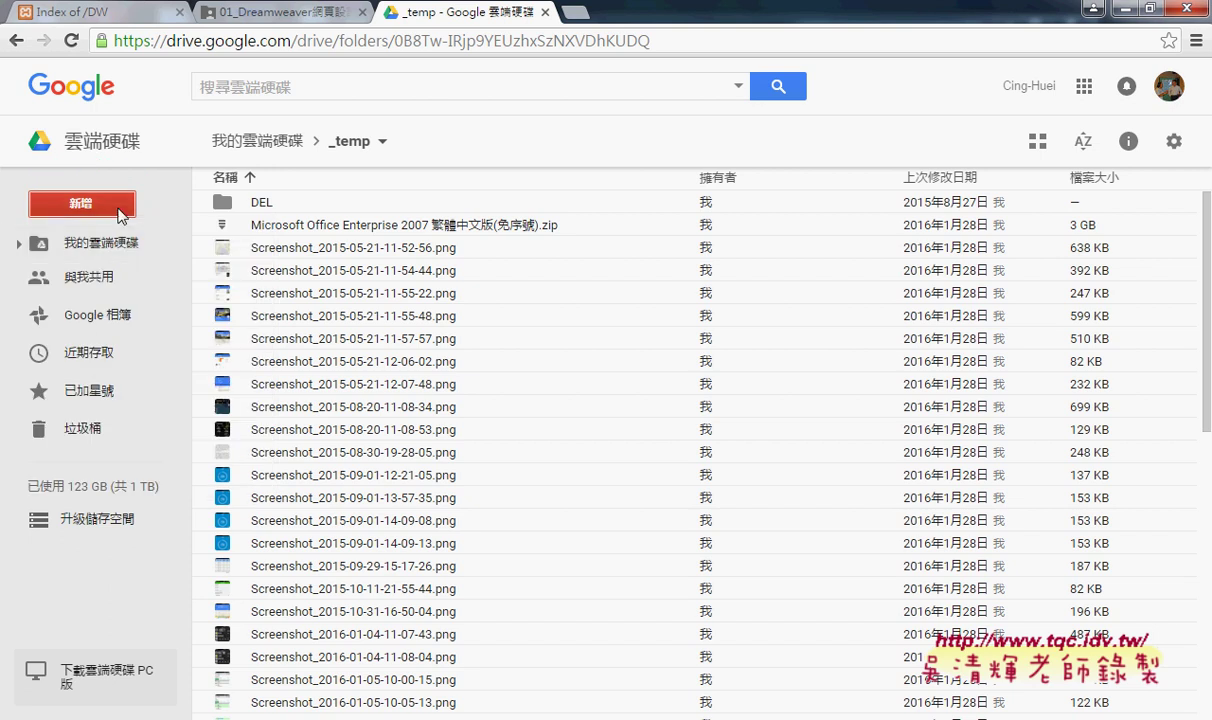
pyautogui.click(128, 207)
pyautogui.click(118, 244)
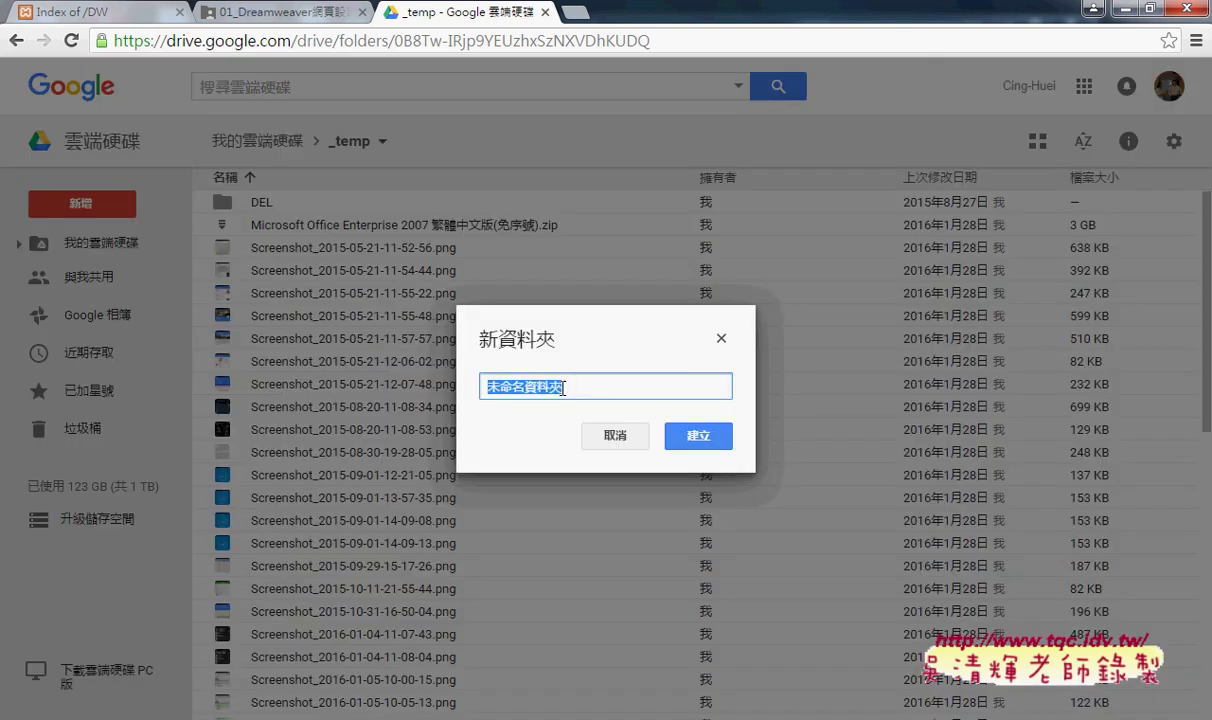
pyautogui.write('102')
pyautogui.click(698, 443)
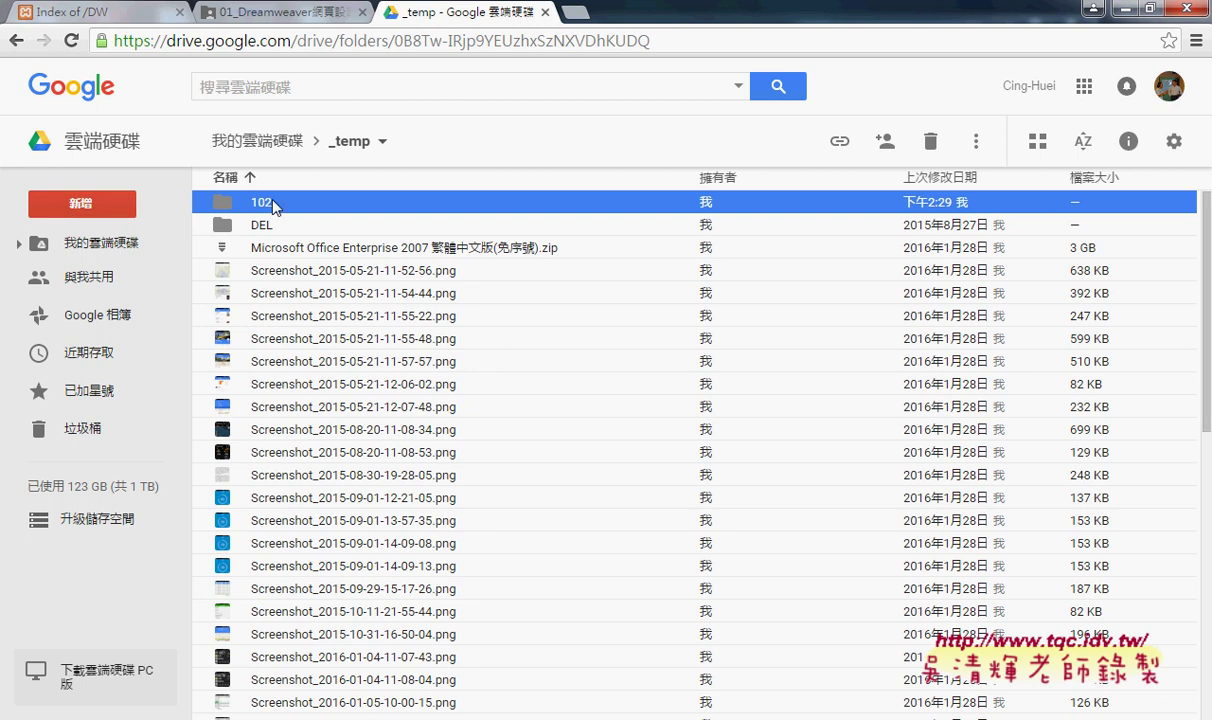
pyautogui.doubleClick(262, 200)
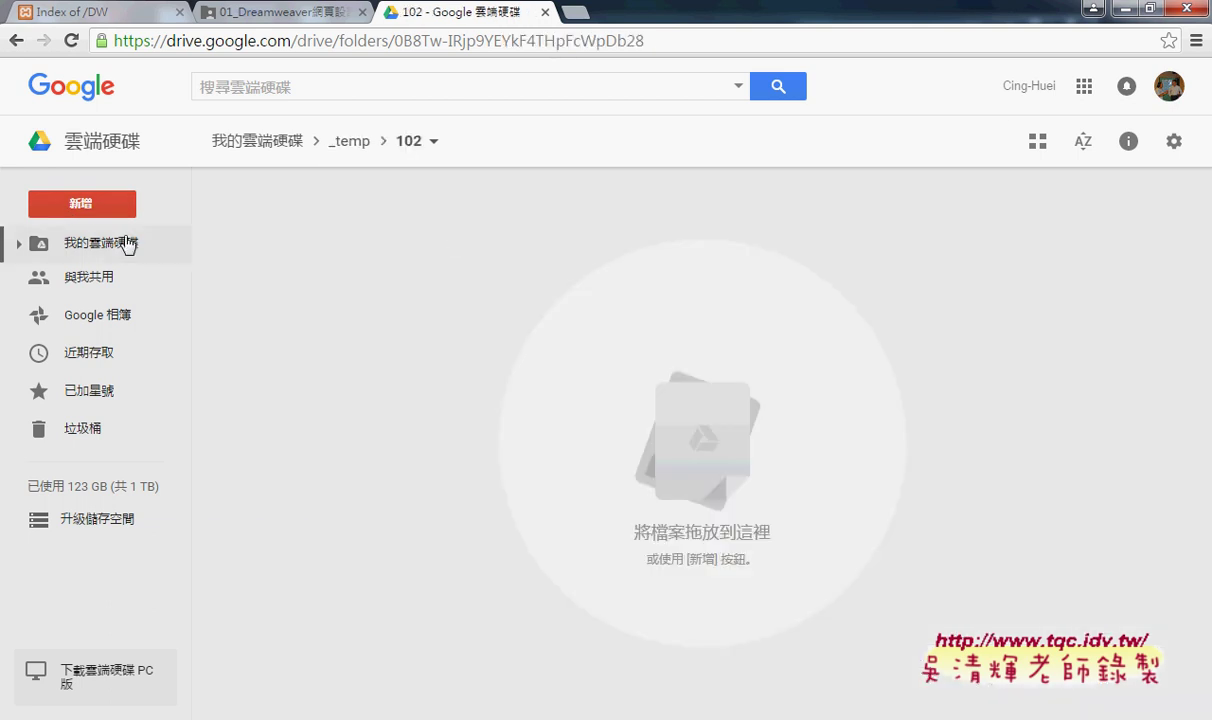
# - Create a new blank Google Docs document from the 新增 menu in the 102 folder
pyautogui.click(97, 205)
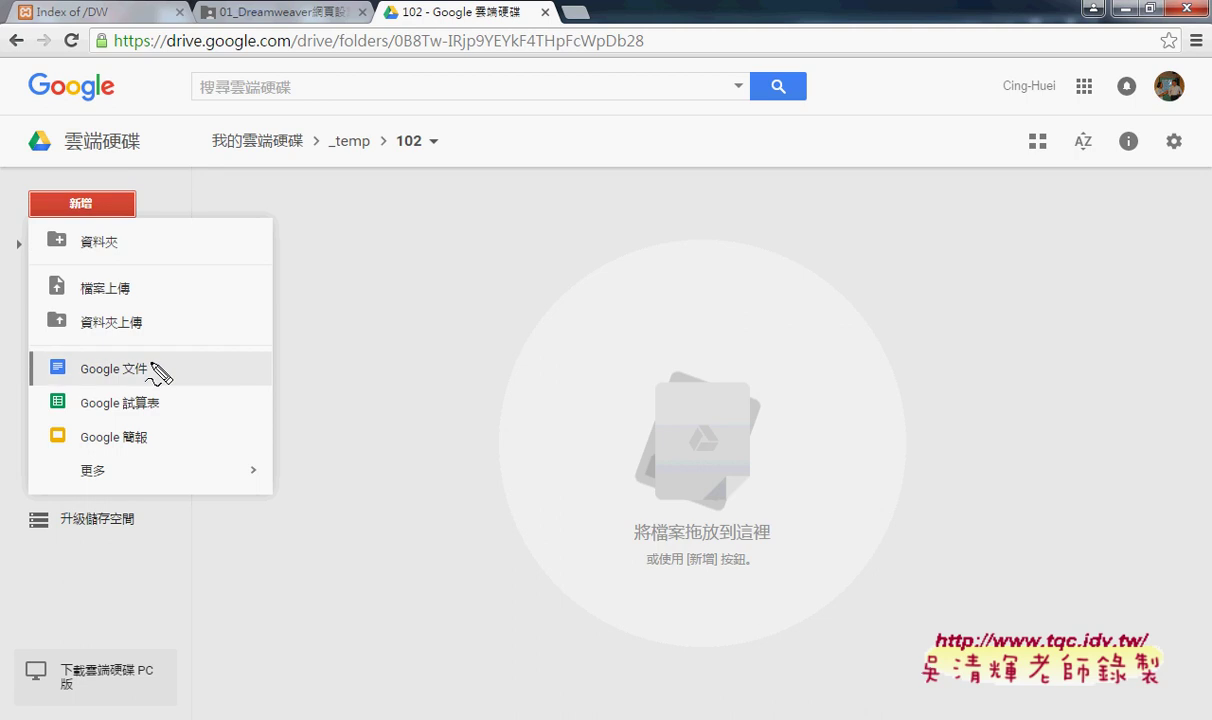
pyautogui.moveTo(148, 386); pyautogui.dragTo(172, 372)
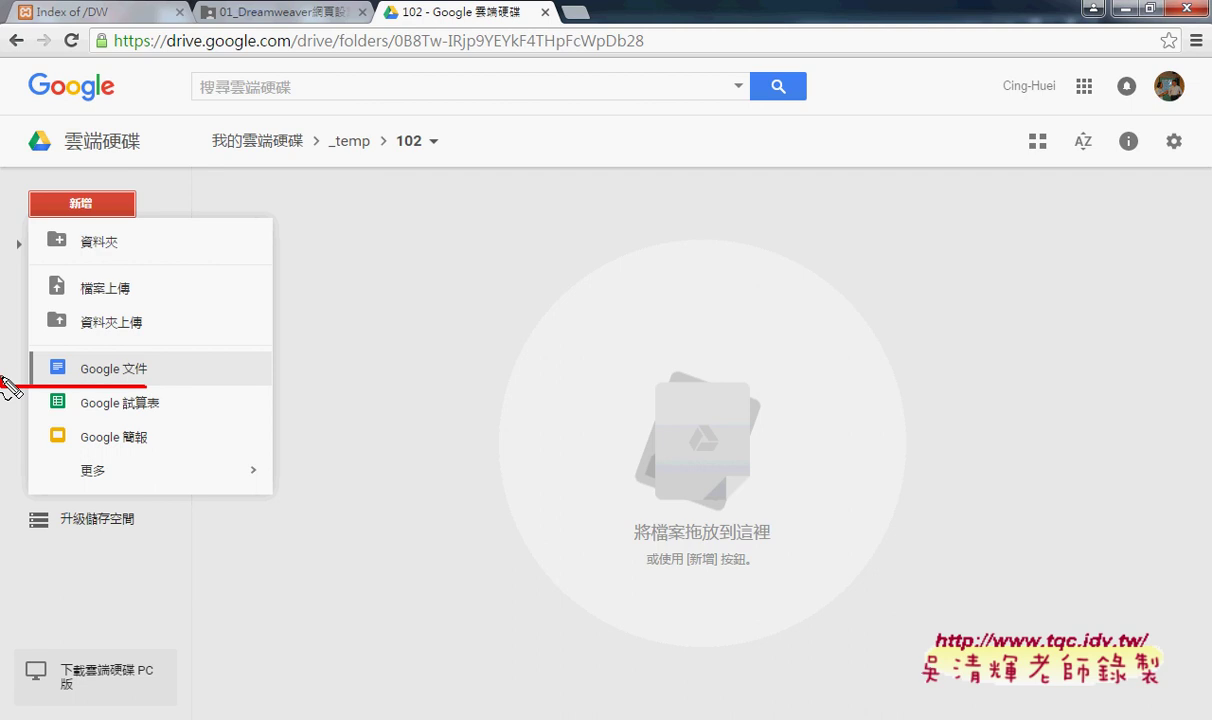
pyautogui.moveTo(255, 396)
pyautogui.mouseDown()
pyautogui.moveTo(176, 366)
pyautogui.moveTo(218, 348)
pyautogui.mouseUp()
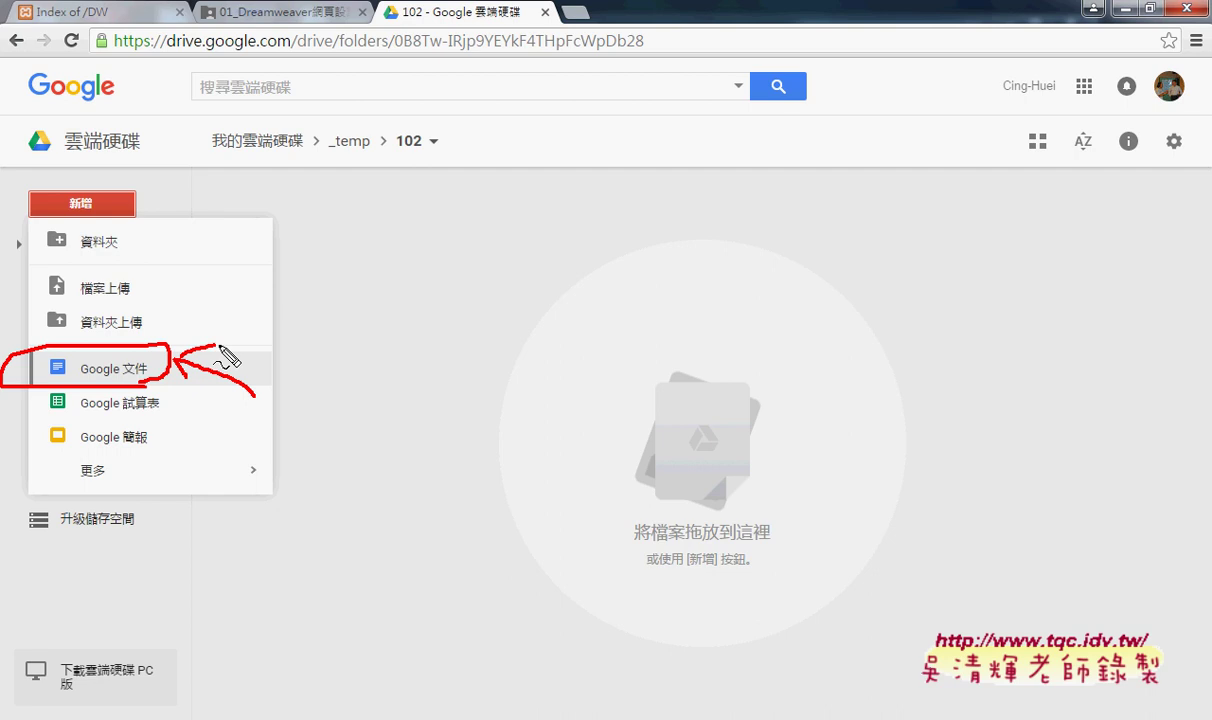
pyautogui.press('Escape')
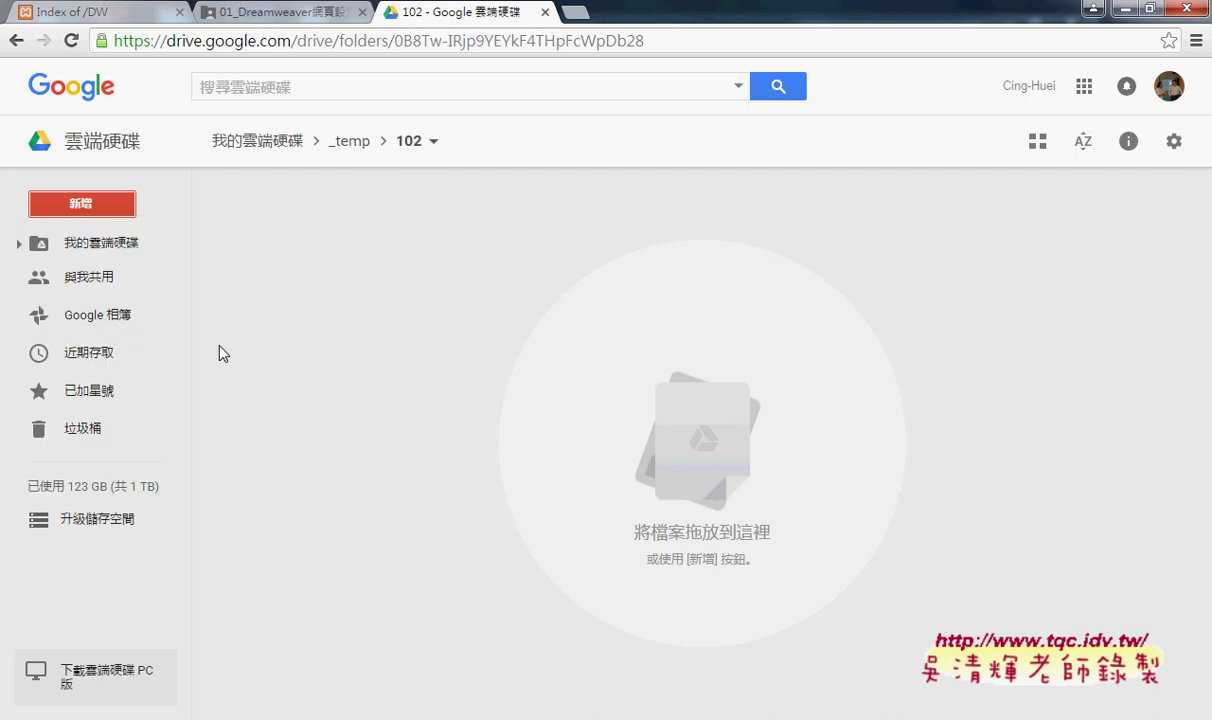
pyautogui.click(112, 204)
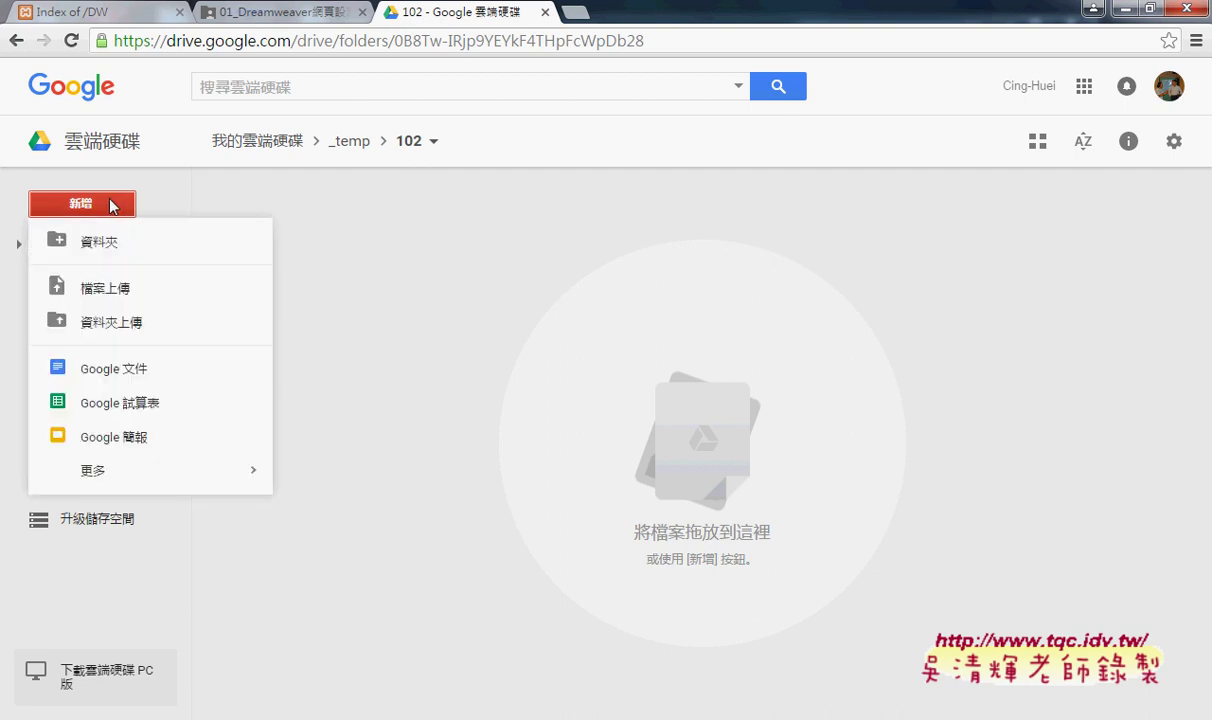
pyautogui.click(133, 370)
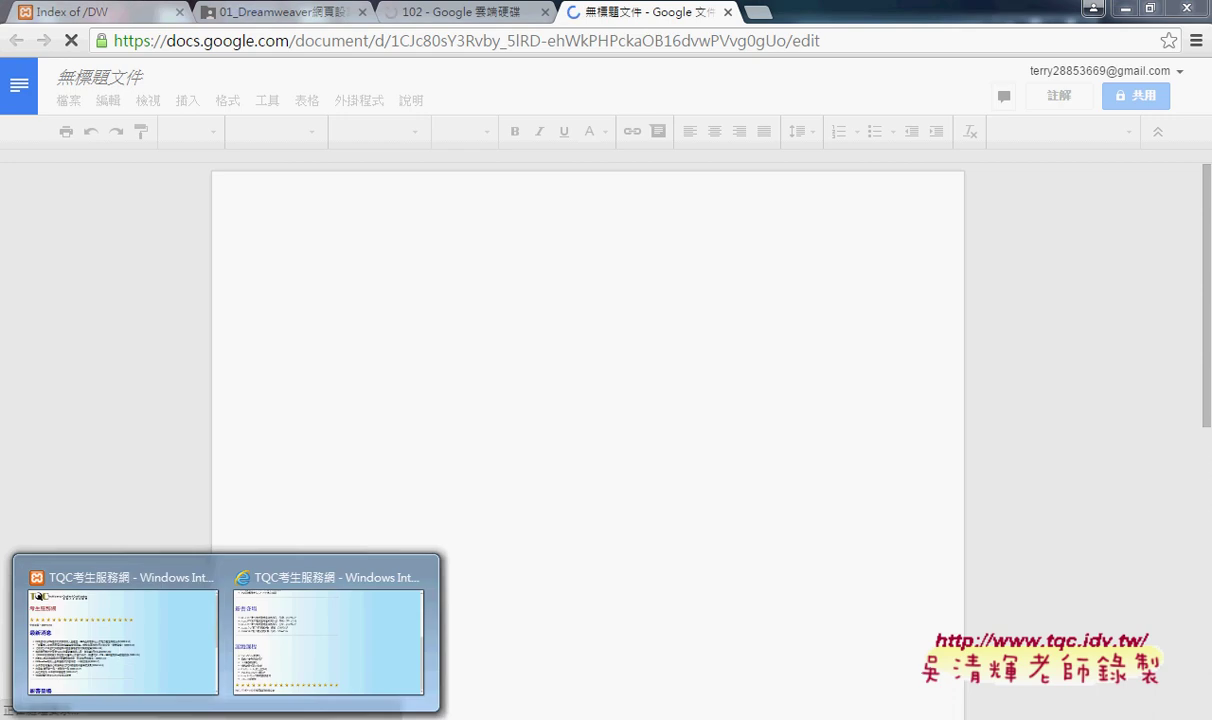
# - Copy the whole TQC 考生服務網 page in Internet Explorer and return to the blank document
pyautogui.click(102, 594)
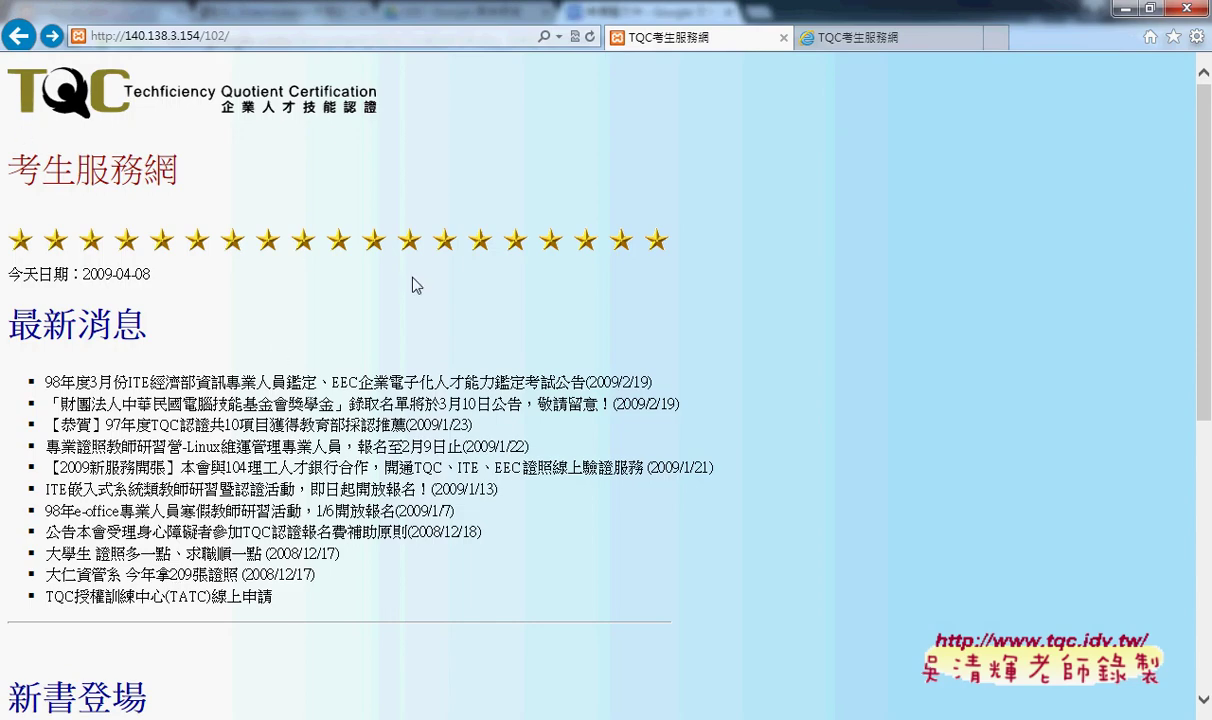
pyautogui.hotkey('ctrl', 'a')
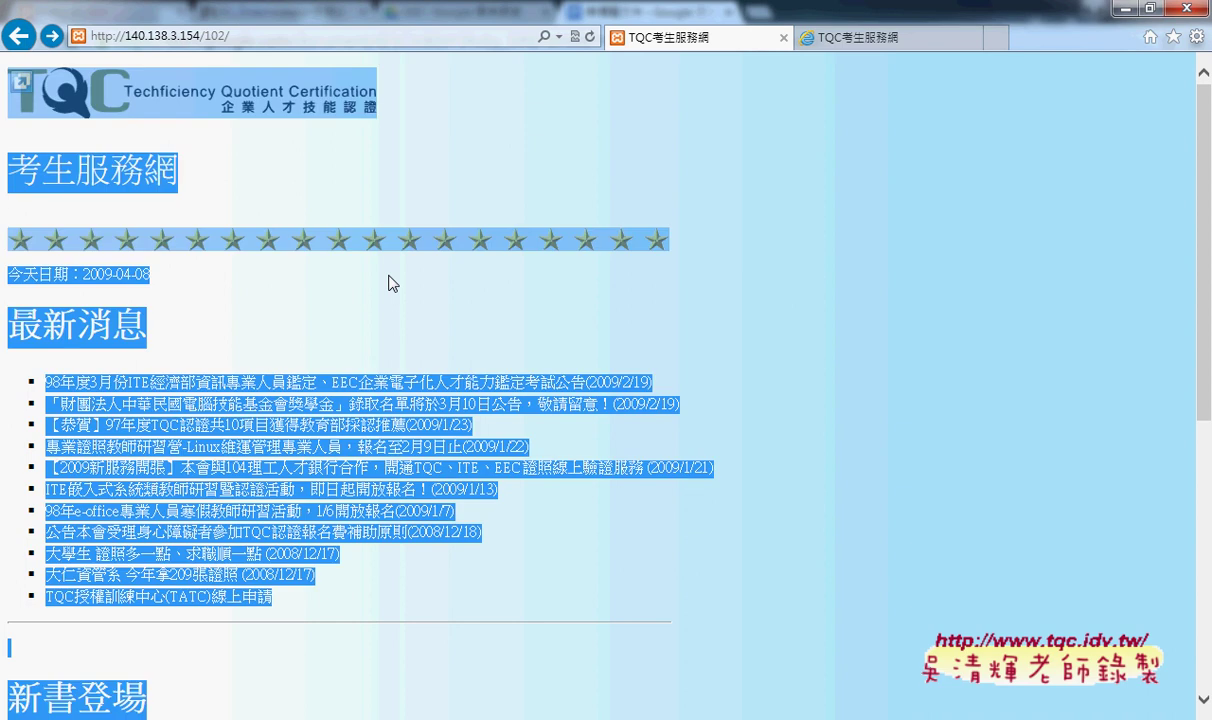
pyautogui.hotkey('alt', 'Tab')
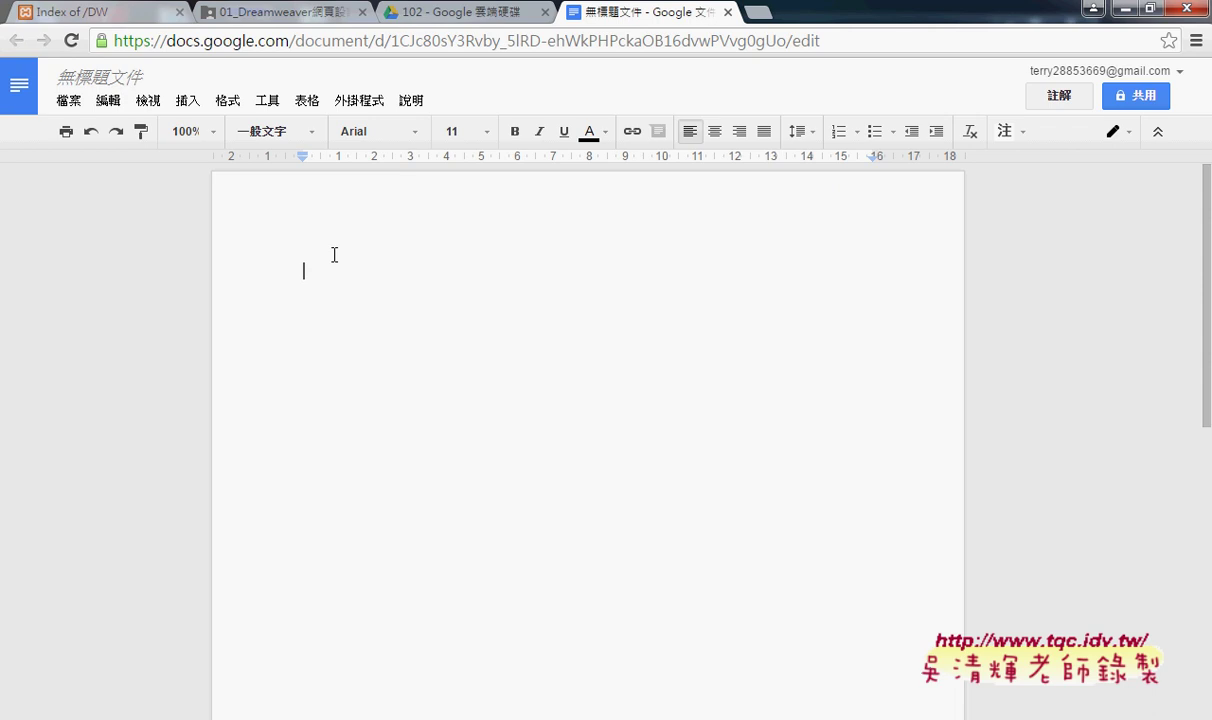
# - Paste the copied TQC page into the document and rename it 'index'
pyautogui.hotkey('ctrl', 'v')
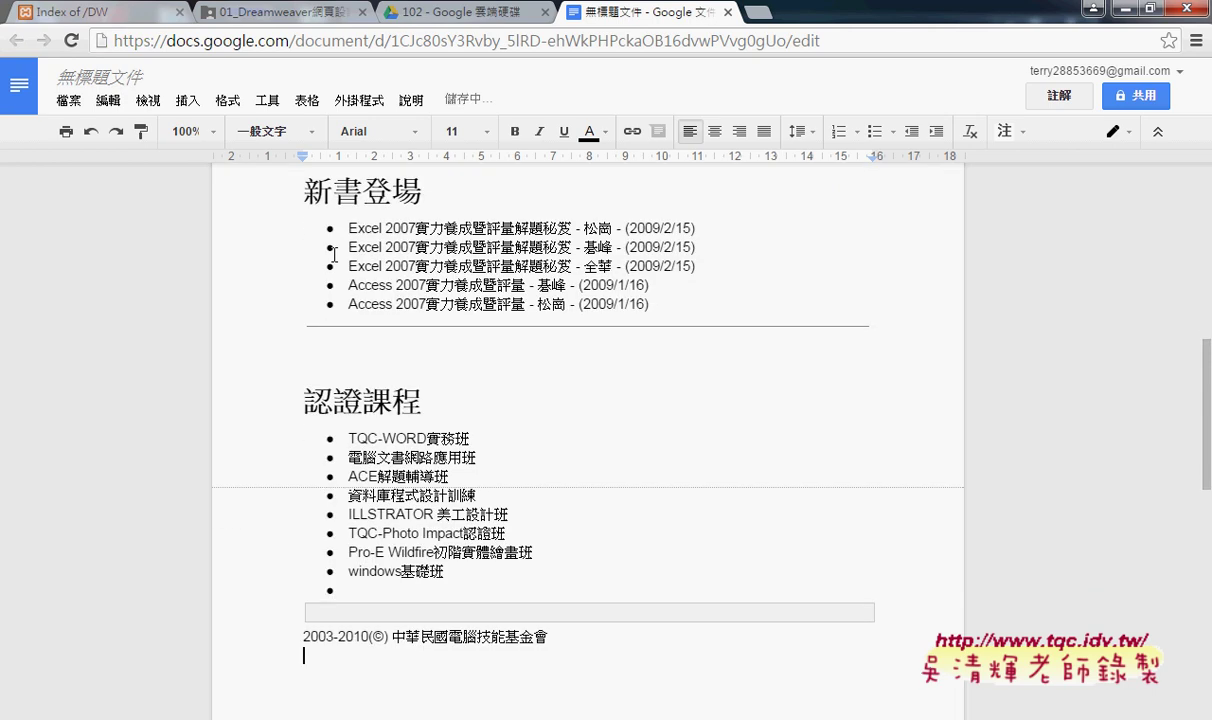
pyautogui.scroll(10, 403, 341)
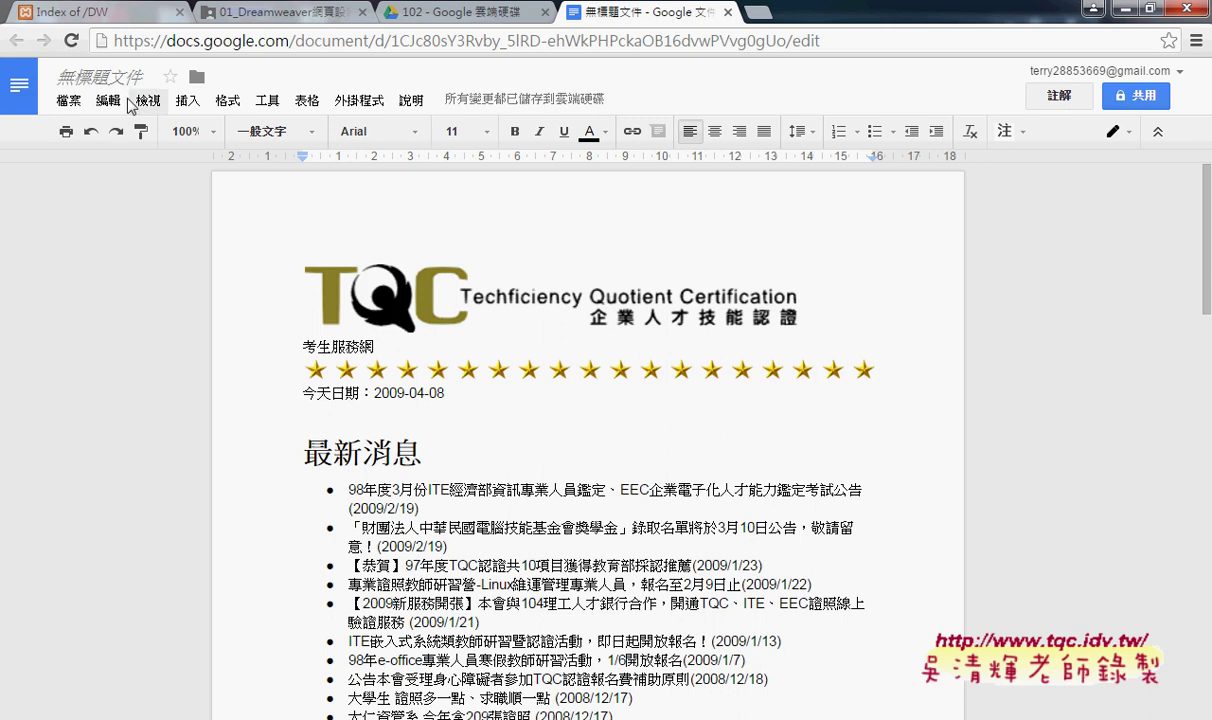
pyautogui.click(88, 72)
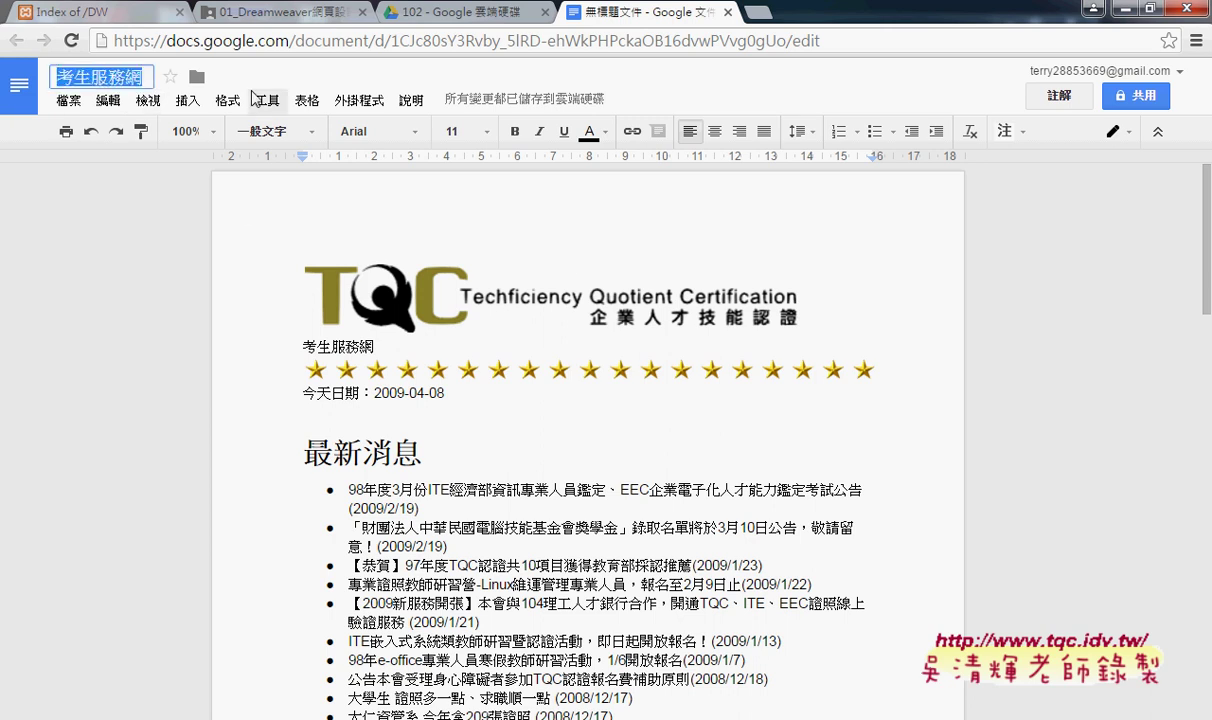
pyautogui.write('inde')
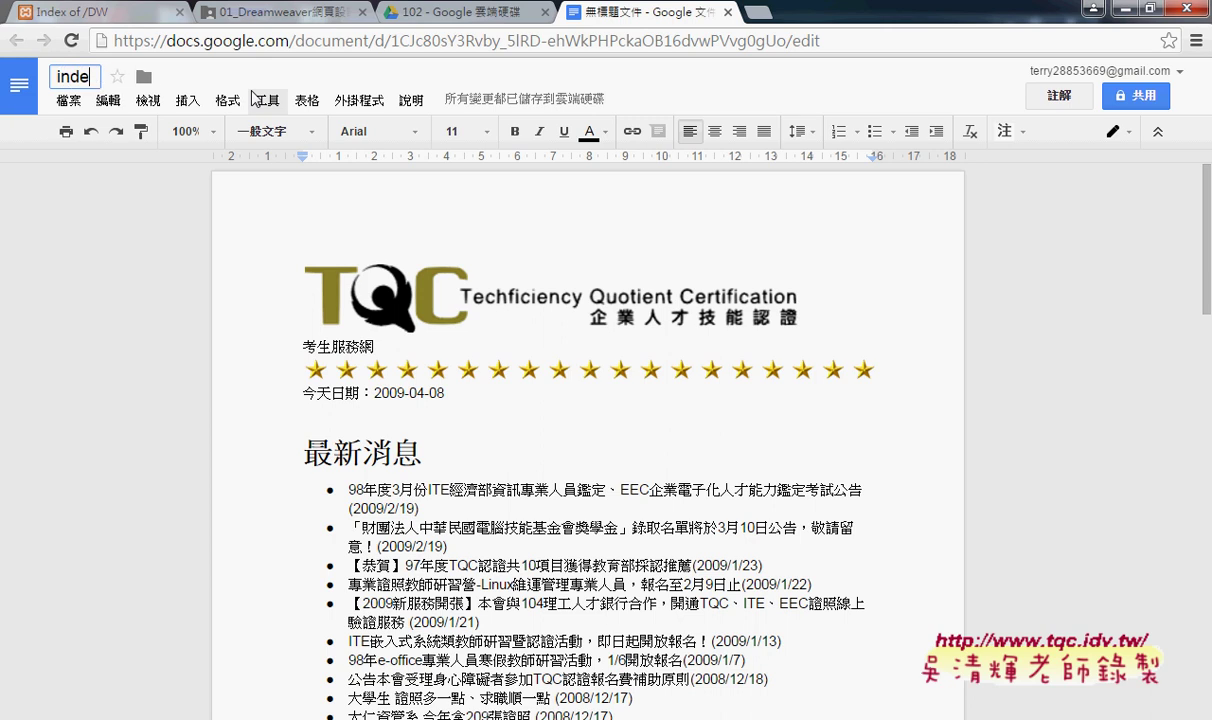
pyautogui.write('x')
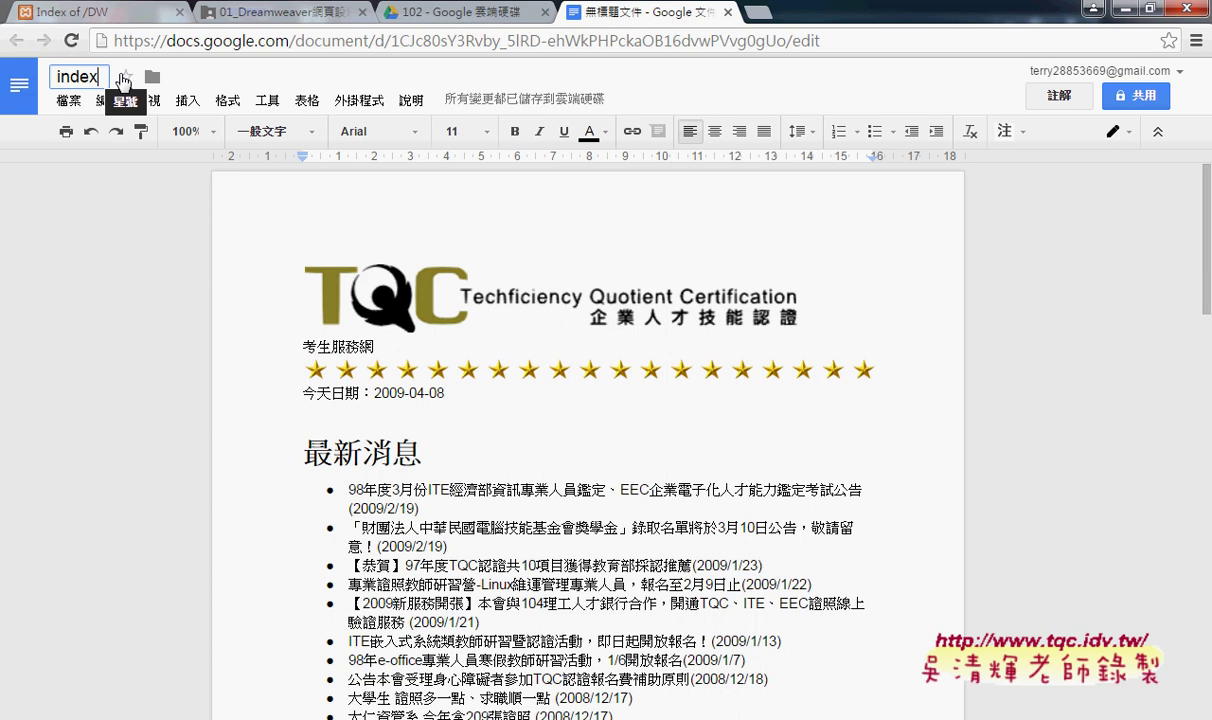
pyautogui.press('Return')
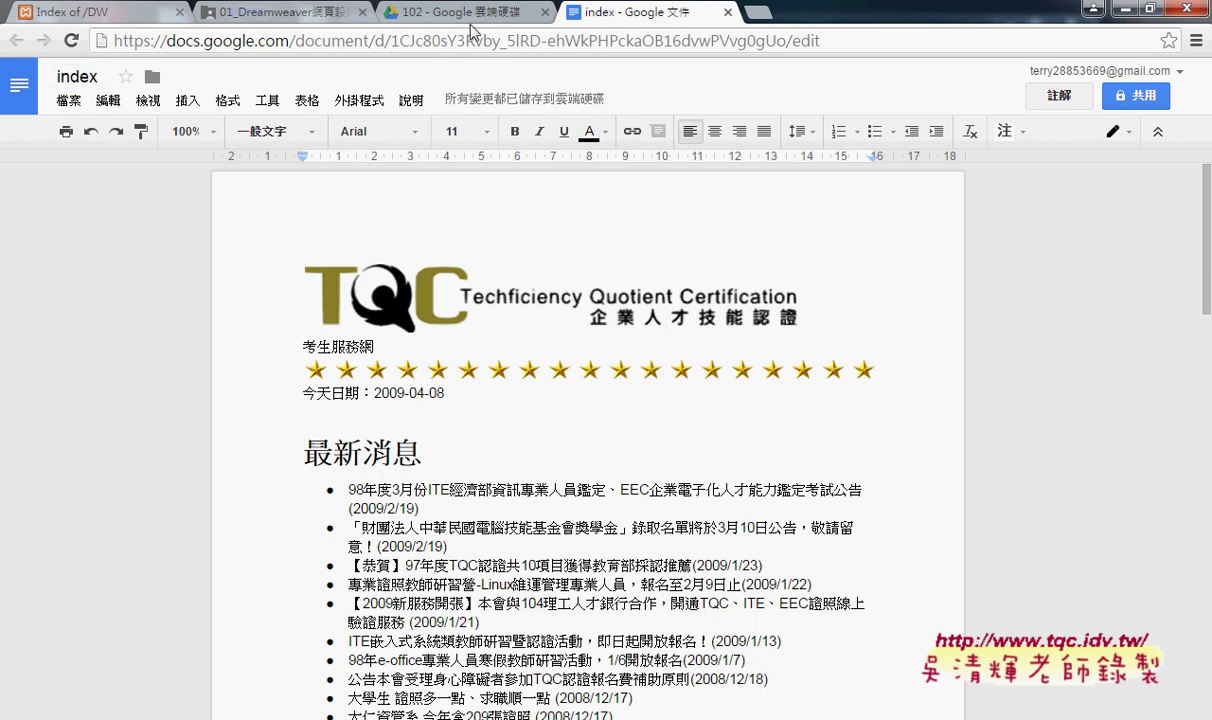
pyautogui.click(450, 14)
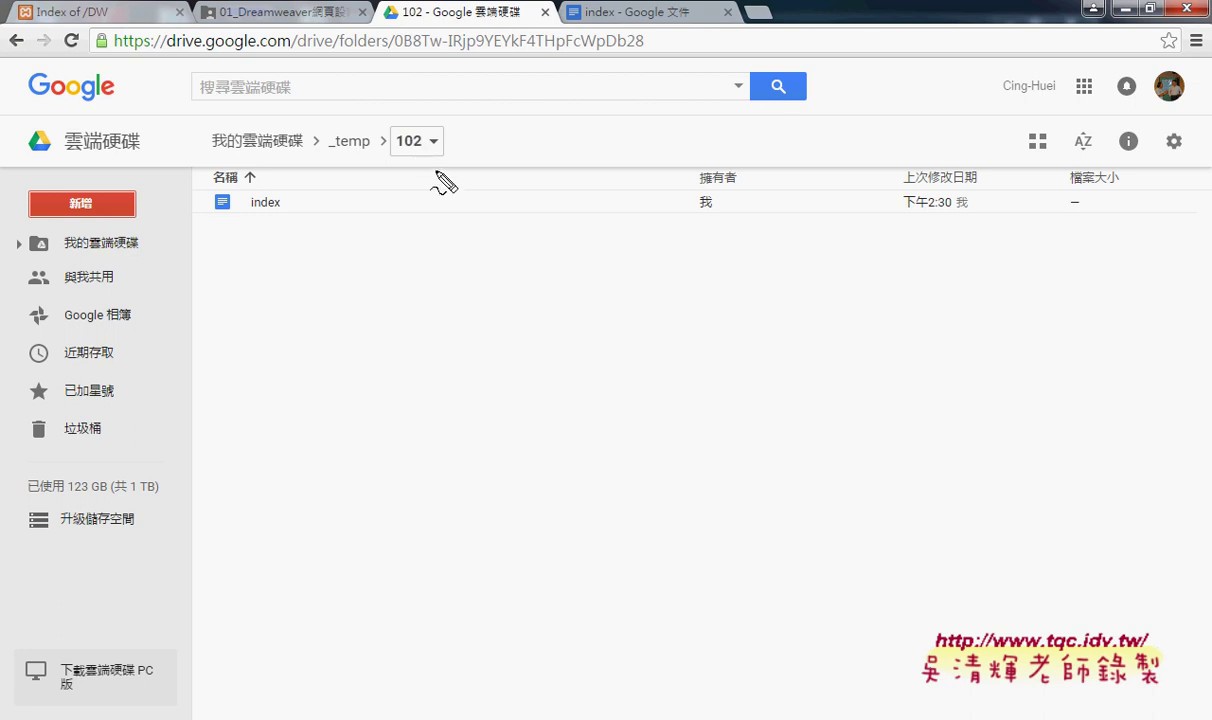
pyautogui.moveTo(425, 113); pyautogui.dragTo(440, 168)
pyautogui.moveTo(318, 161); pyautogui.dragTo(400, 140)
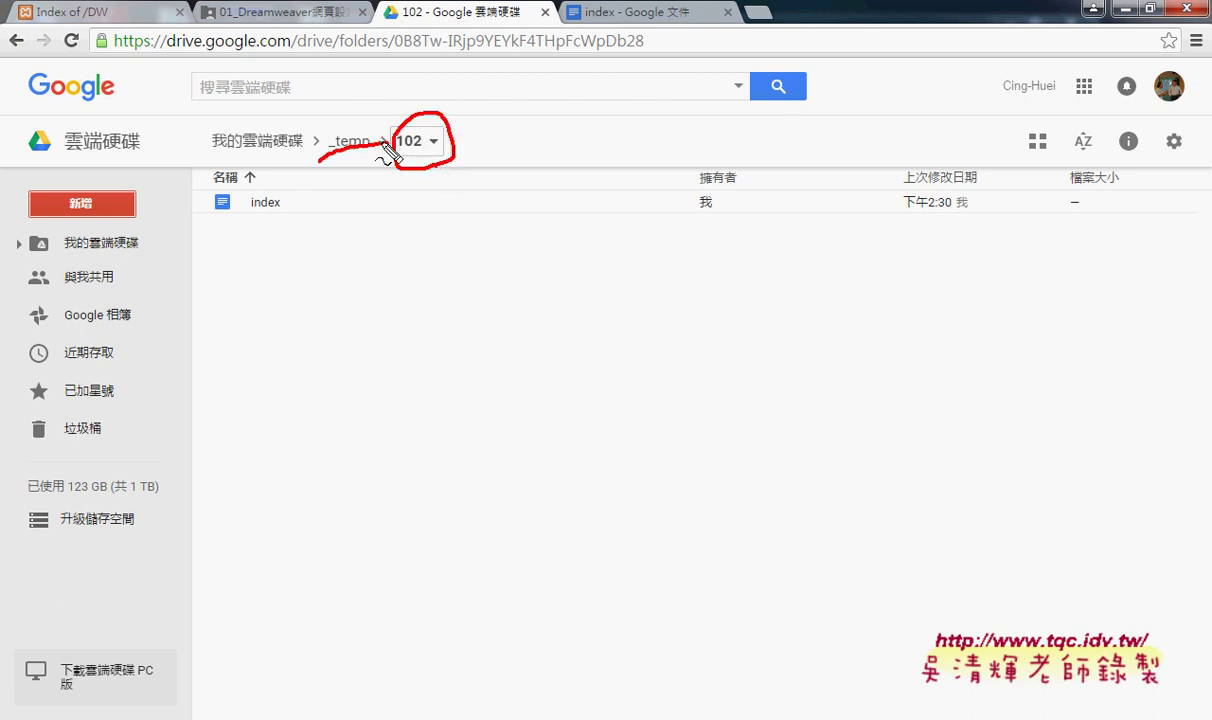
pyautogui.moveTo(297, 220)
pyautogui.mouseDown()
pyautogui.moveTo(213, 224)
pyautogui.moveTo(318, 214)
pyautogui.mouseUp()
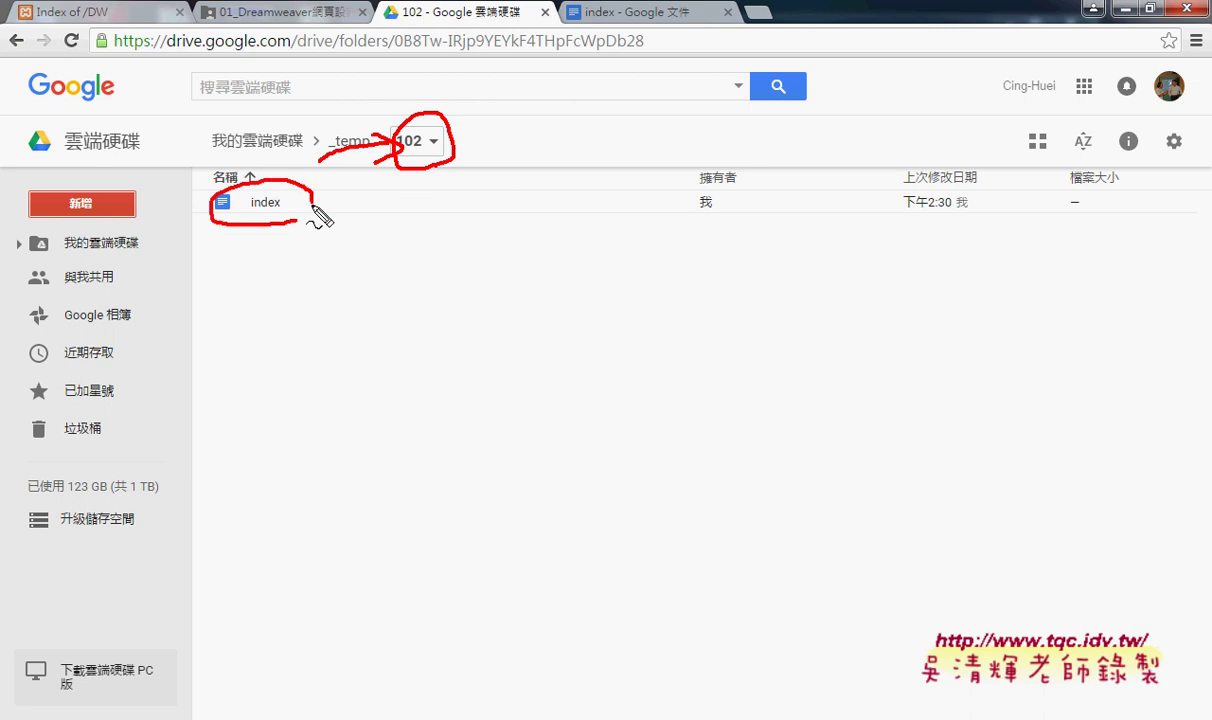
pyautogui.moveTo(430, 283)
pyautogui.mouseDown()
pyautogui.moveTo(321, 223)
pyautogui.moveTo(375, 205)
pyautogui.mouseUp()
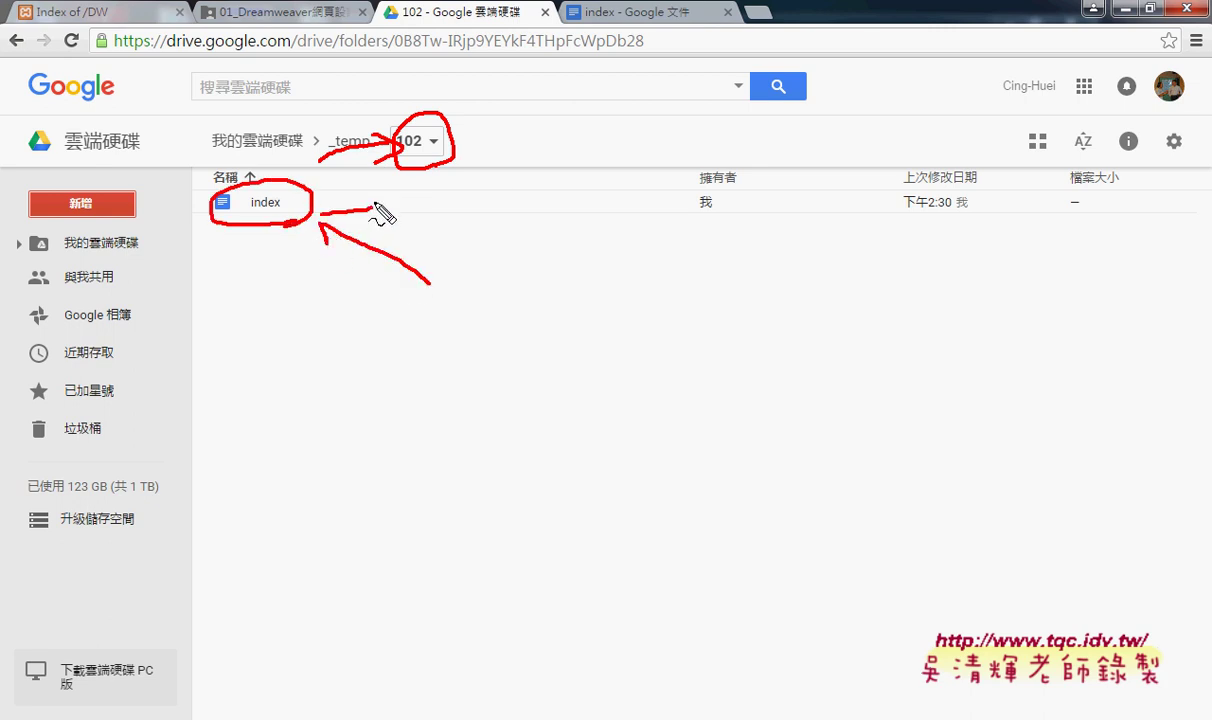
pyautogui.press('Escape')
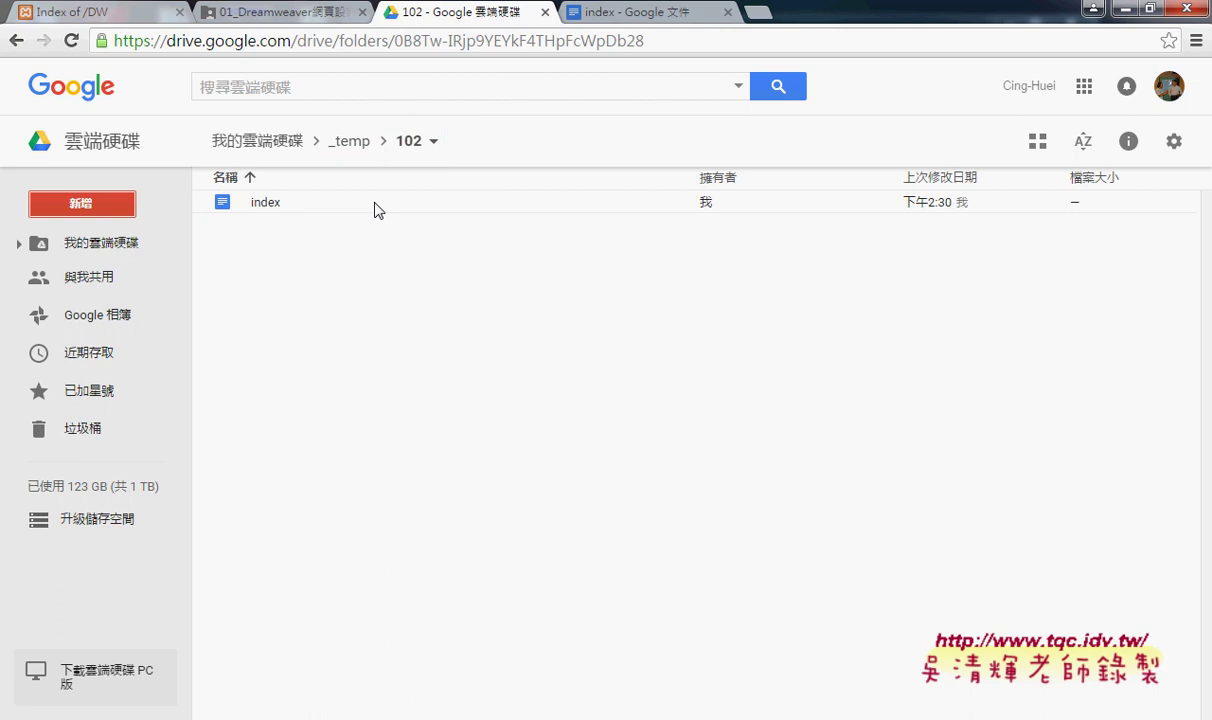
pyautogui.click(606, 16)
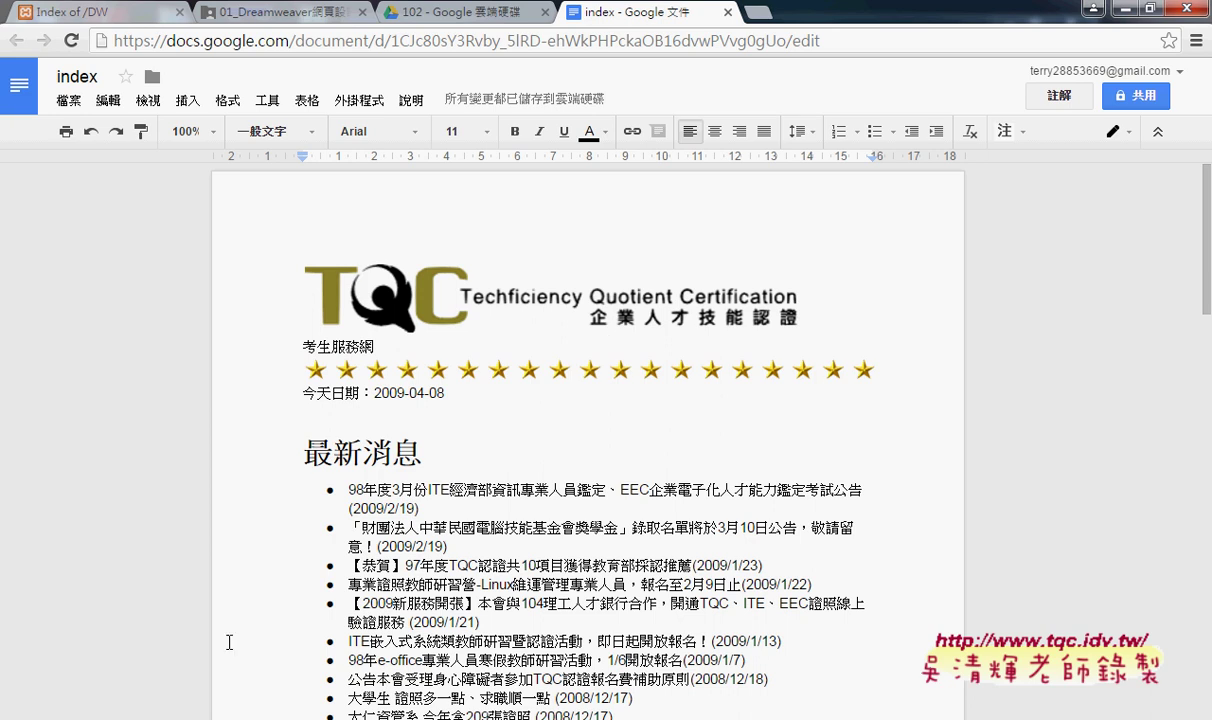
pyautogui.click(105, 628)
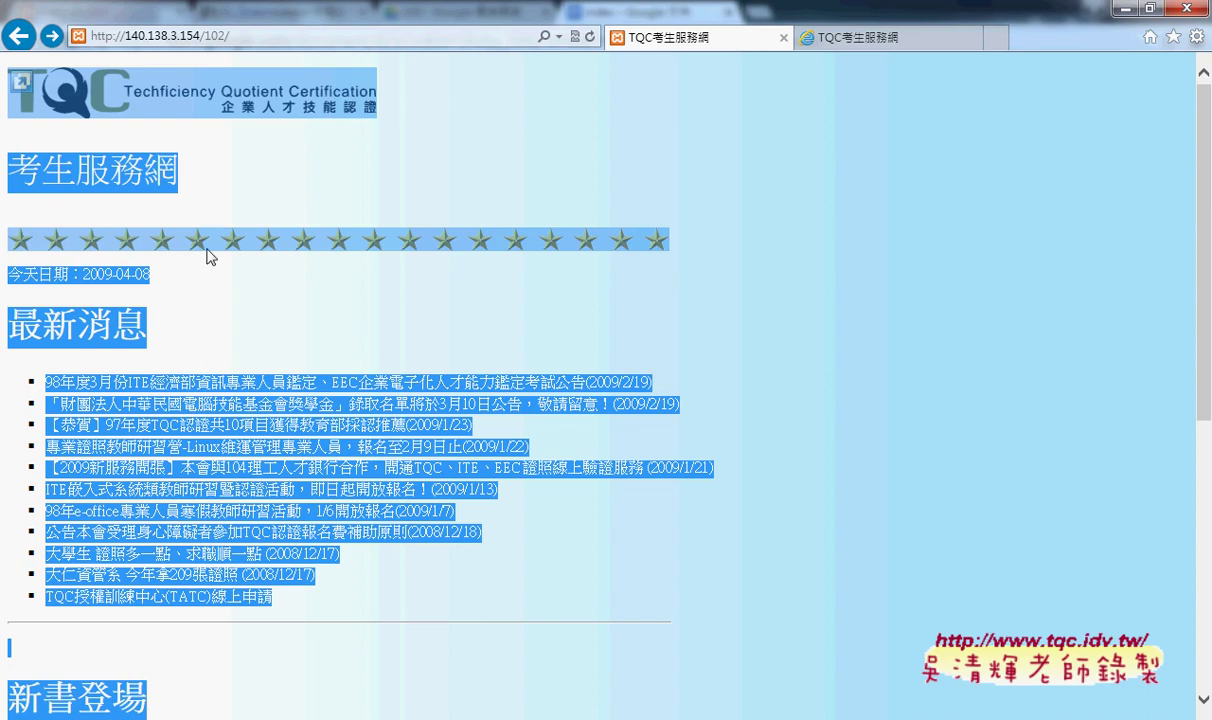
pyautogui.click(1124, 8)
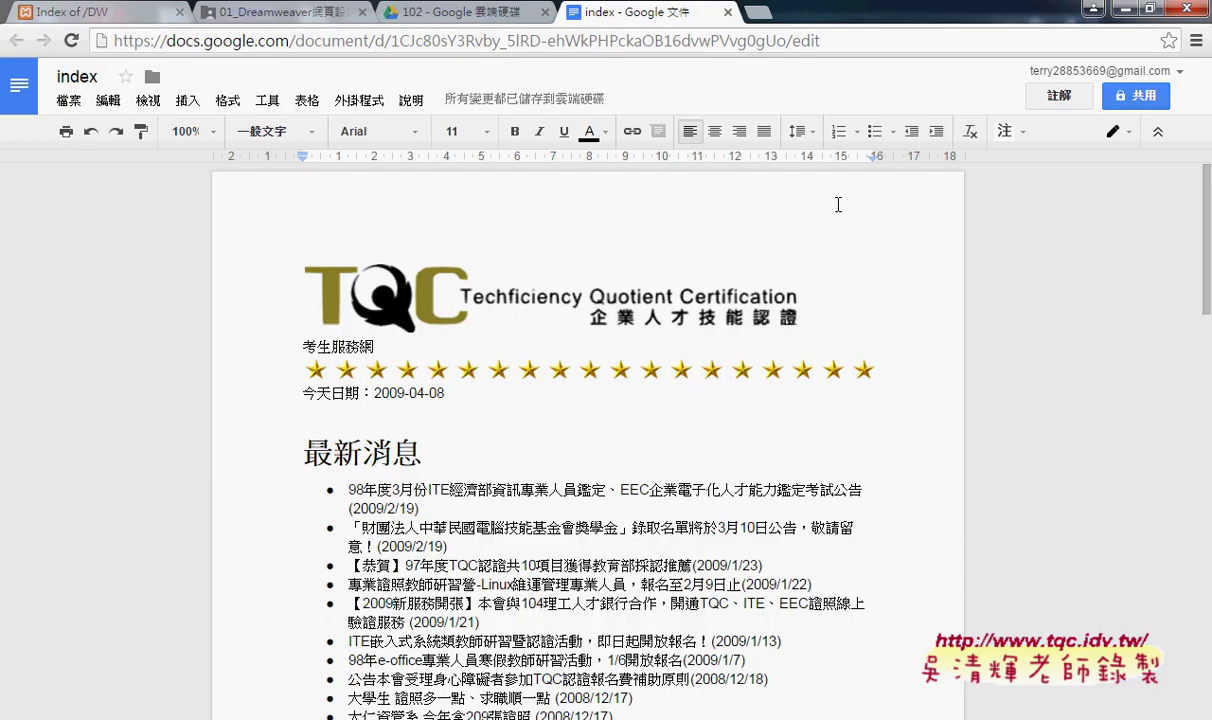
pyautogui.scroll(-2, 634, 413)
pyautogui.scroll(-3, 634, 413)
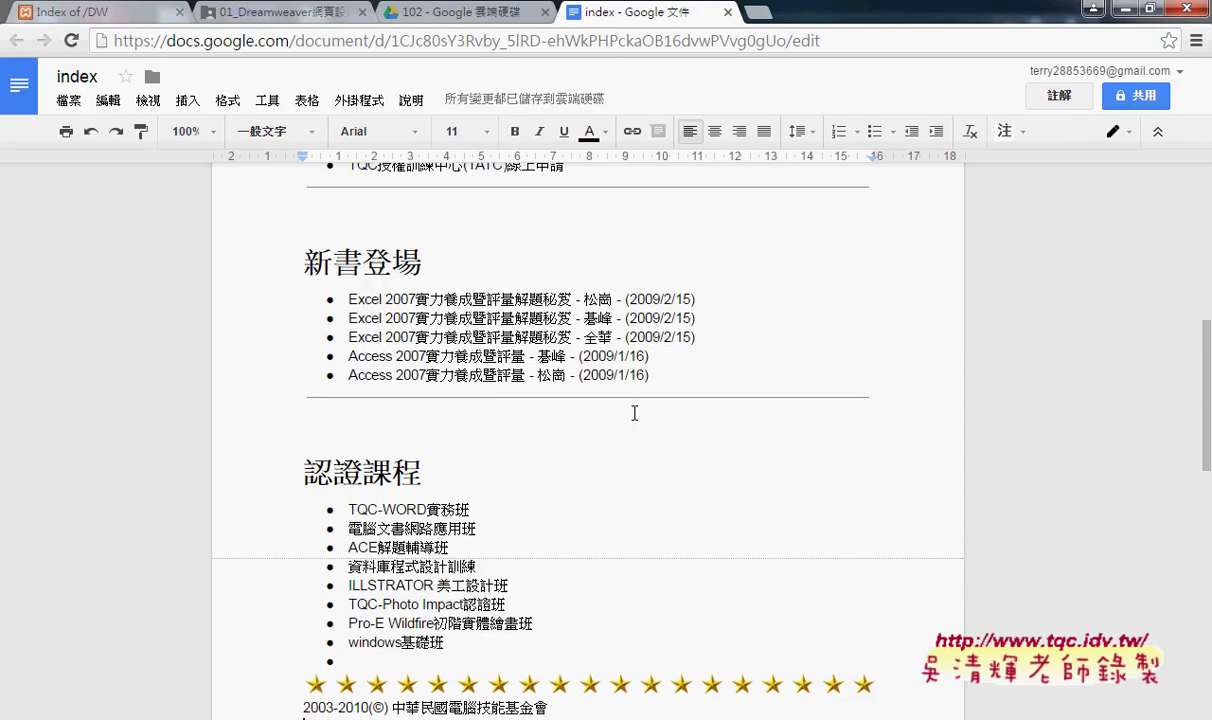
pyautogui.middleClick(634, 412)
pyautogui.scroll(5, 630, 405)
pyautogui.scroll(5, 625, 400)
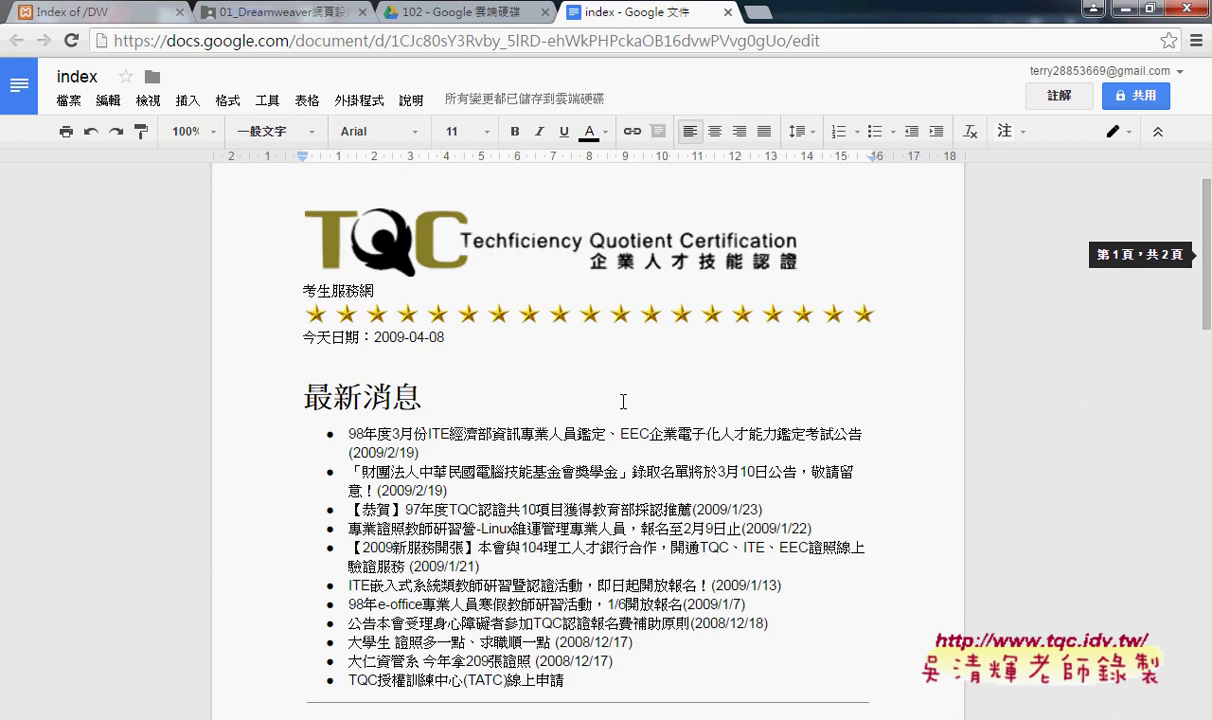
pyautogui.scroll(1, 623, 401)
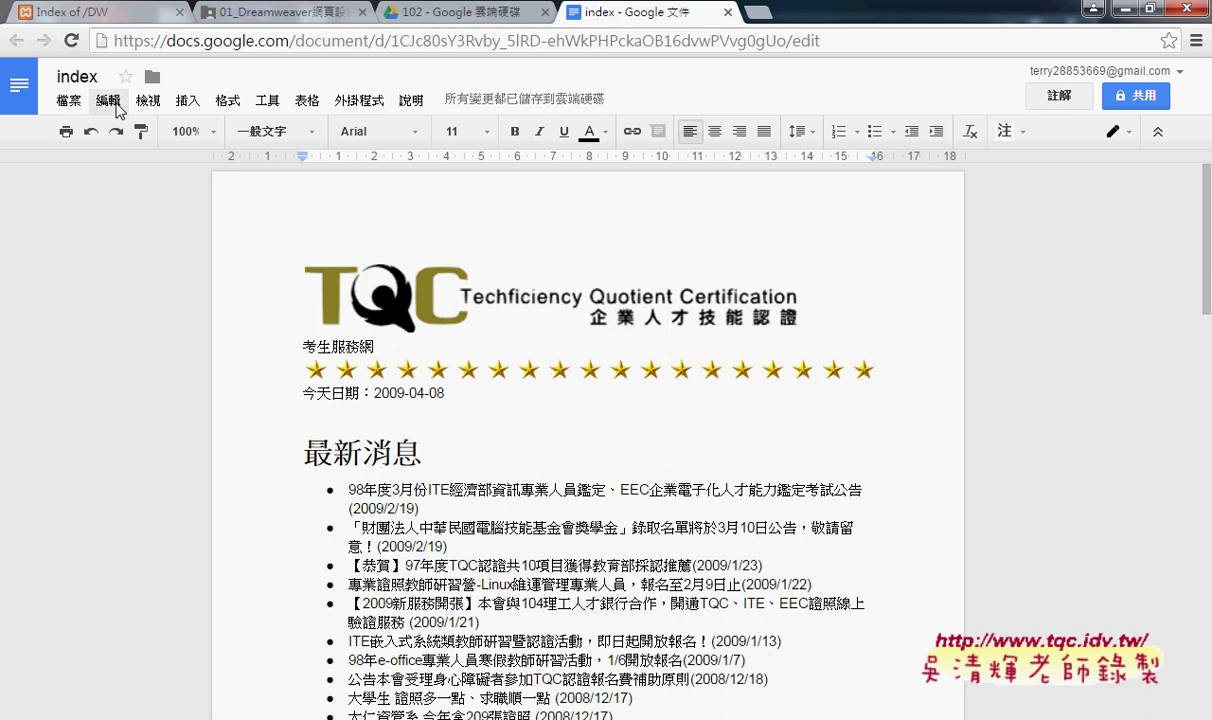
# - Set the index document's page colour to light blue in Page setup
pyautogui.click(70, 103)
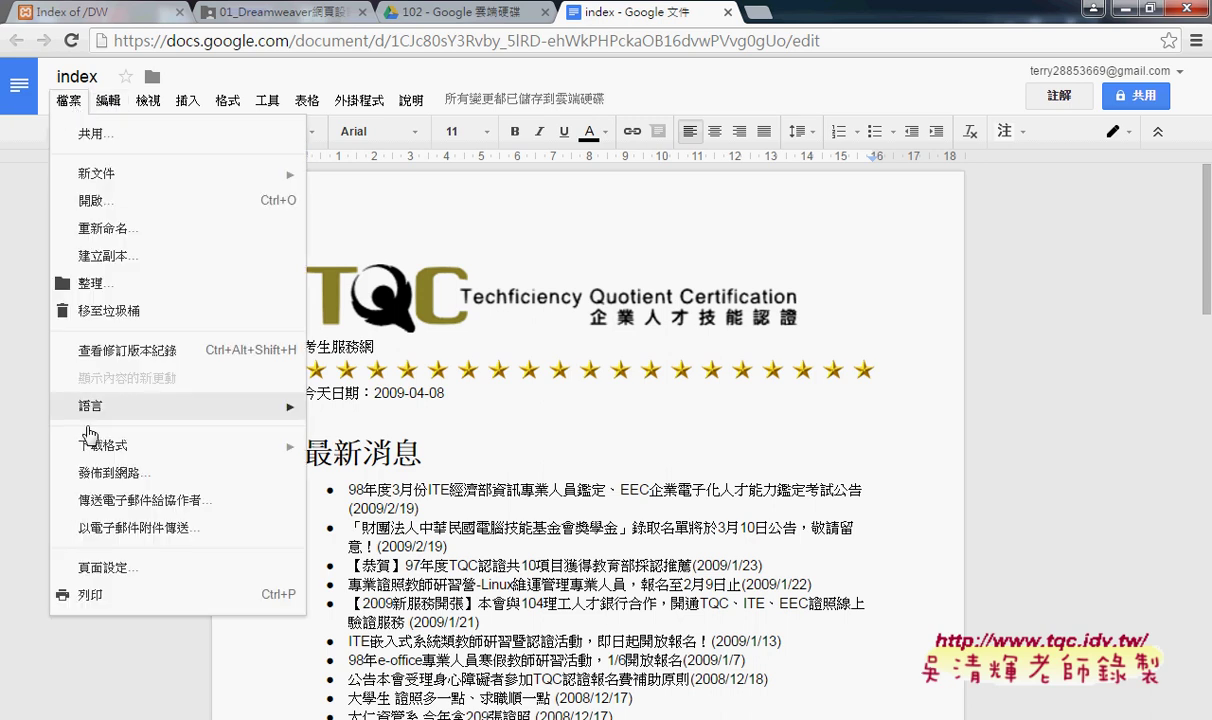
pyautogui.click(104, 567)
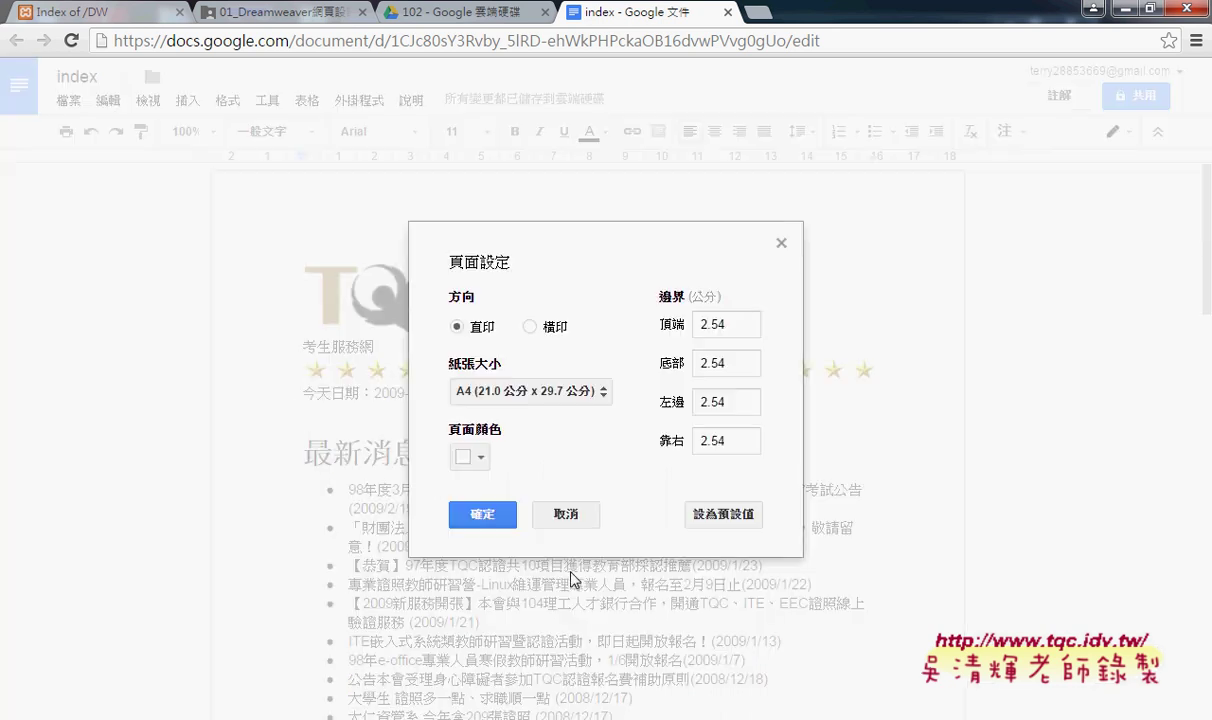
pyautogui.click(482, 457)
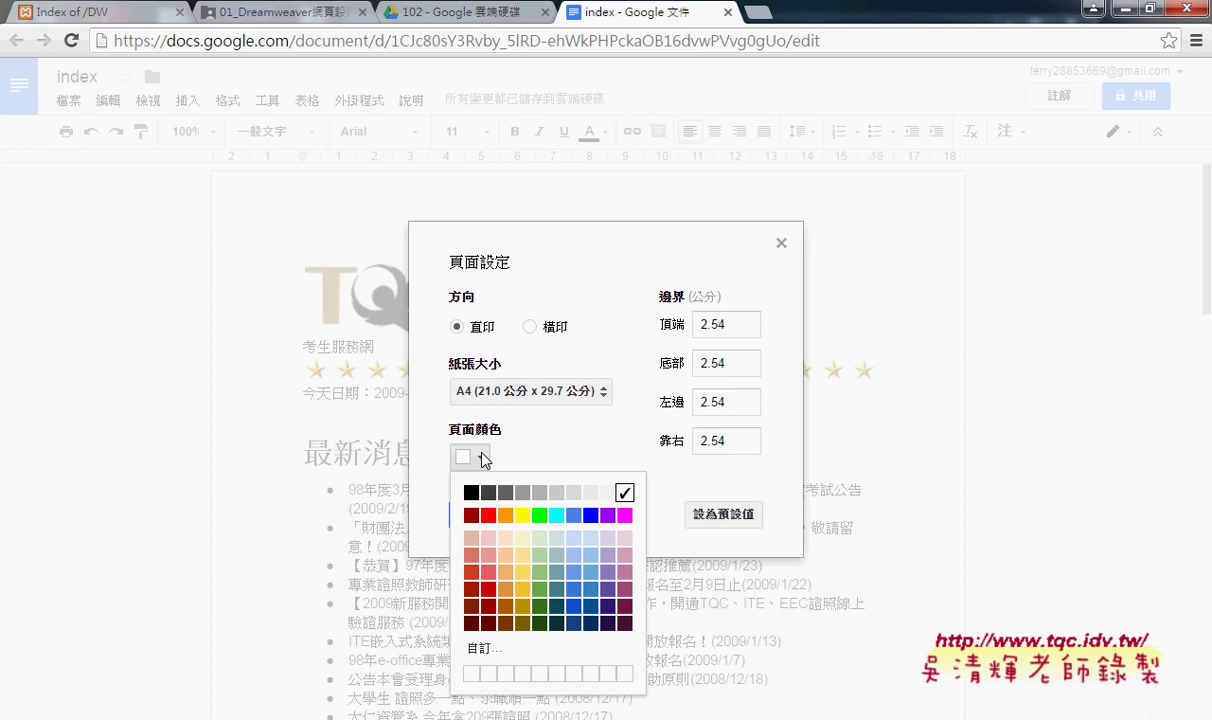
pyautogui.click(590, 539)
pyautogui.click(485, 514)
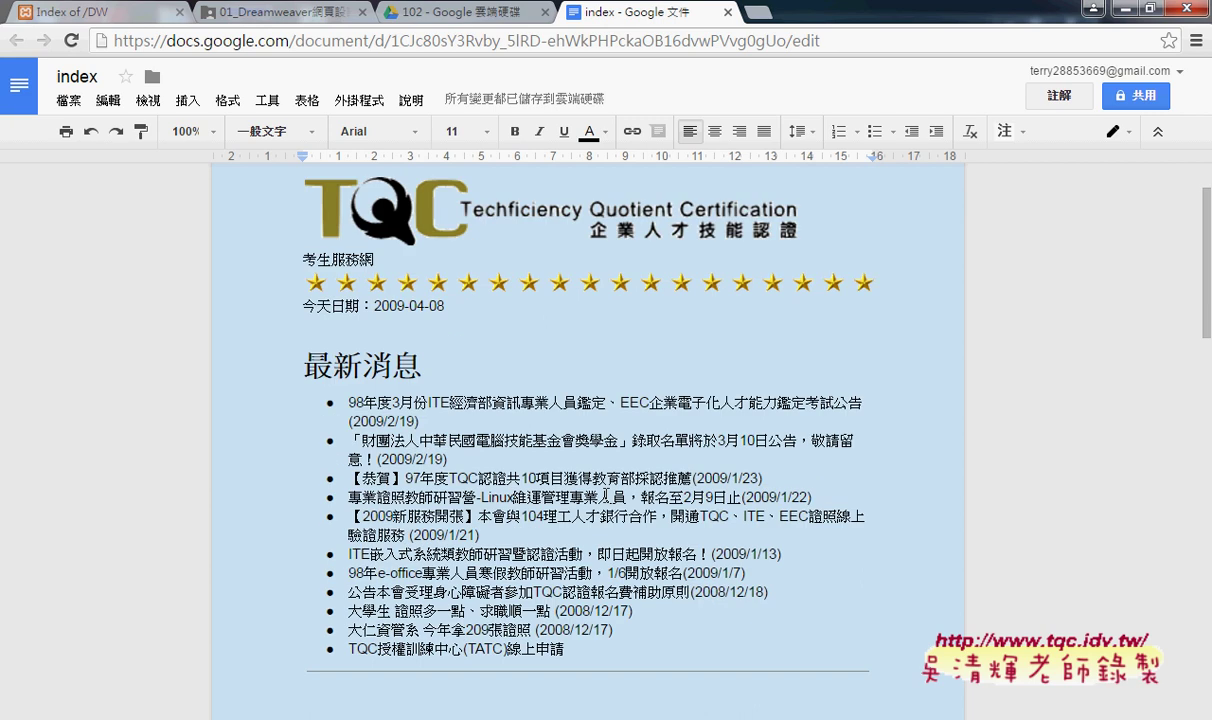
# - Give the 最新消息 news list checkbox-style bullets
pyautogui.scroll(-2, 611, 516)
pyautogui.tripleClick(340, 300)
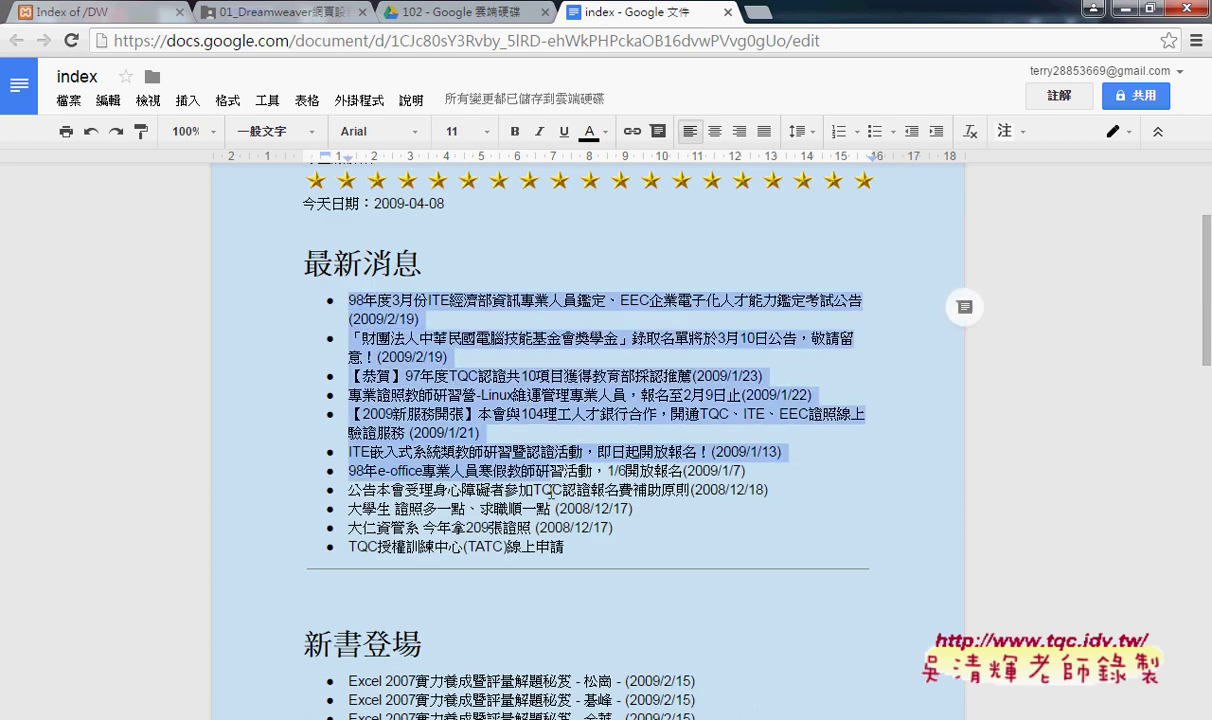
pyautogui.moveTo(420, 312); pyautogui.dragTo(565, 545)
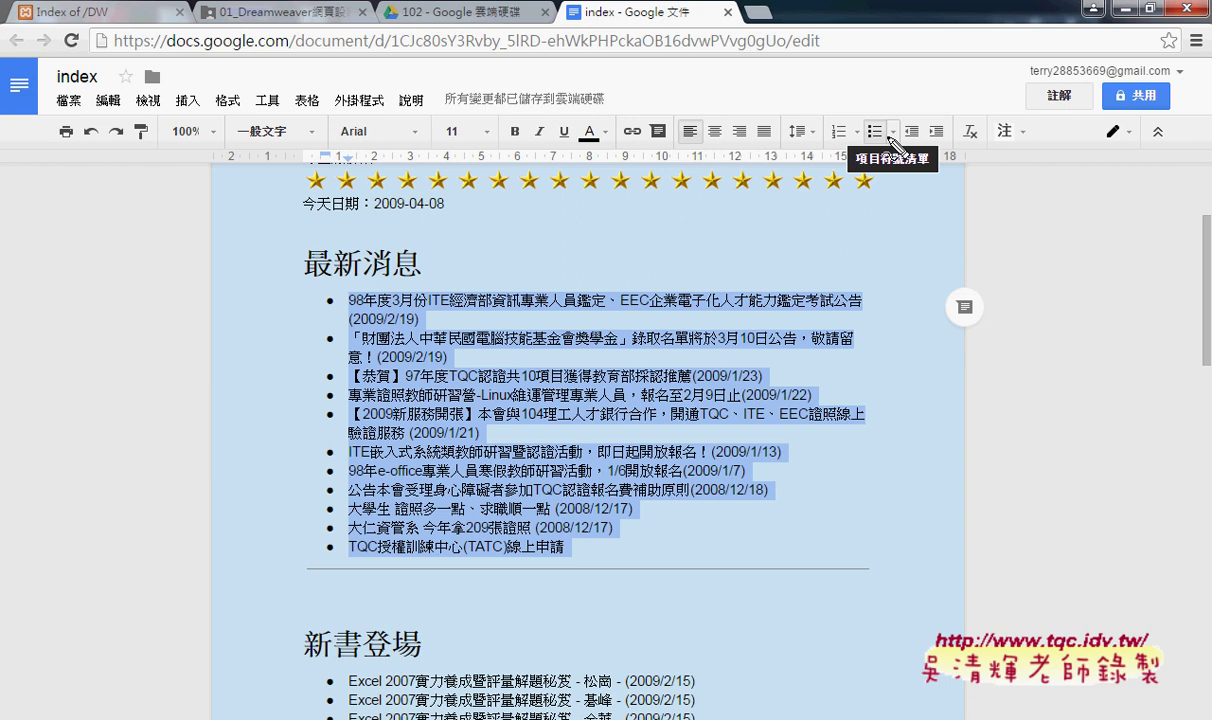
pyautogui.moveTo(893, 143); pyautogui.dragTo(882, 168)
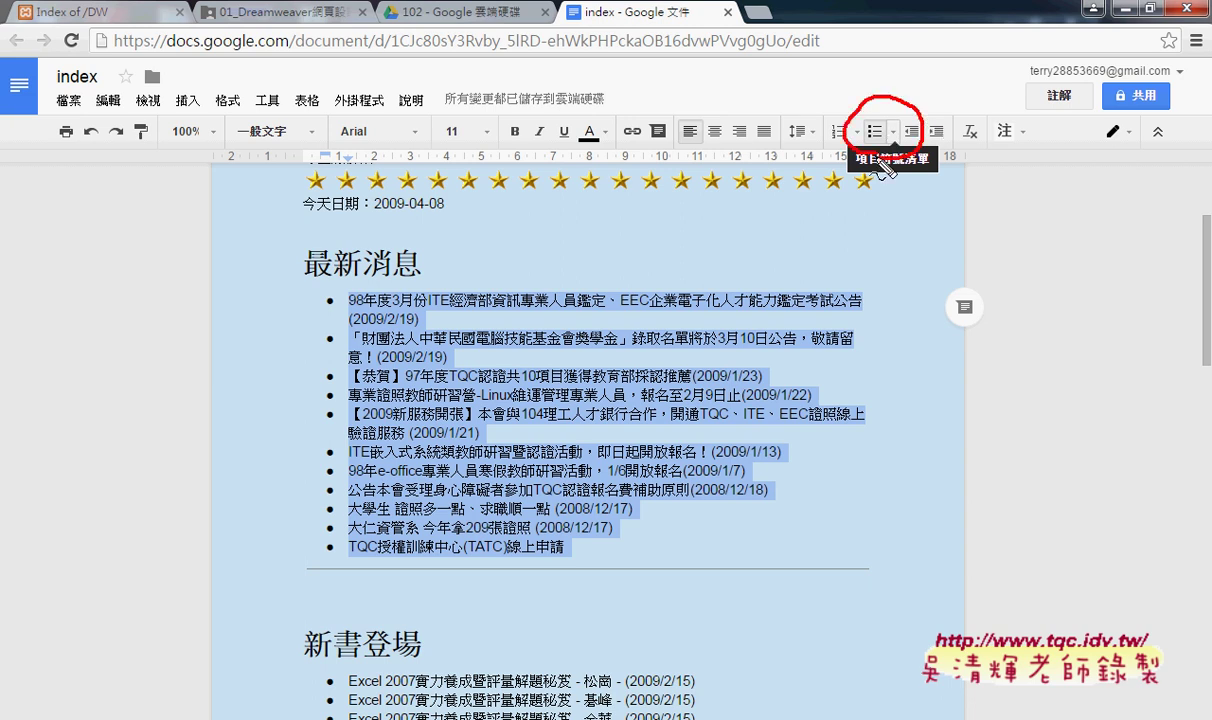
pyautogui.press('Escape')
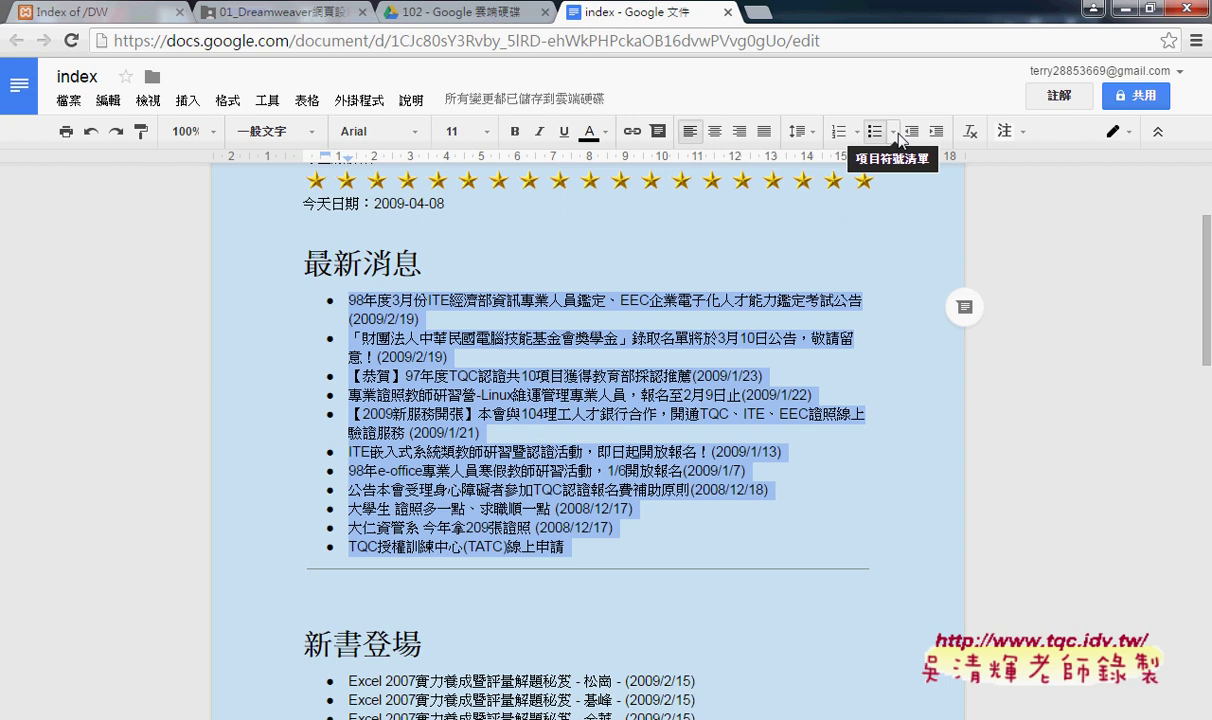
pyautogui.click(894, 133)
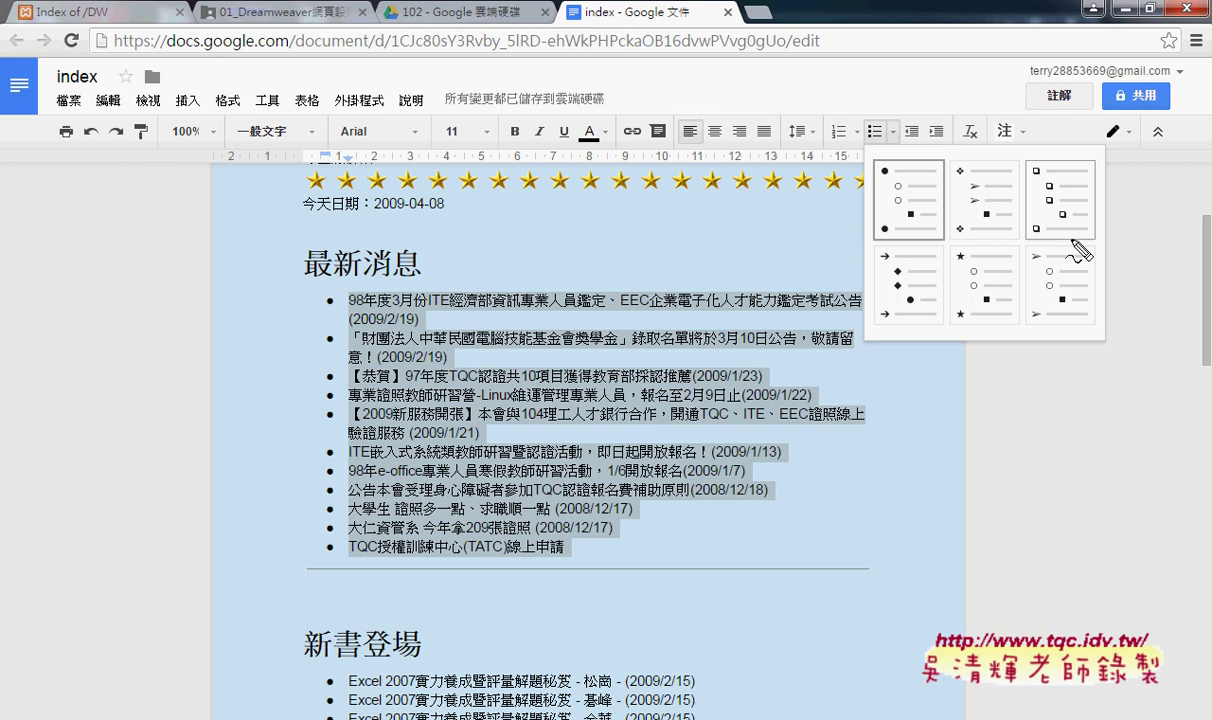
pyautogui.moveTo(1040, 150); pyautogui.dragTo(1045, 265)
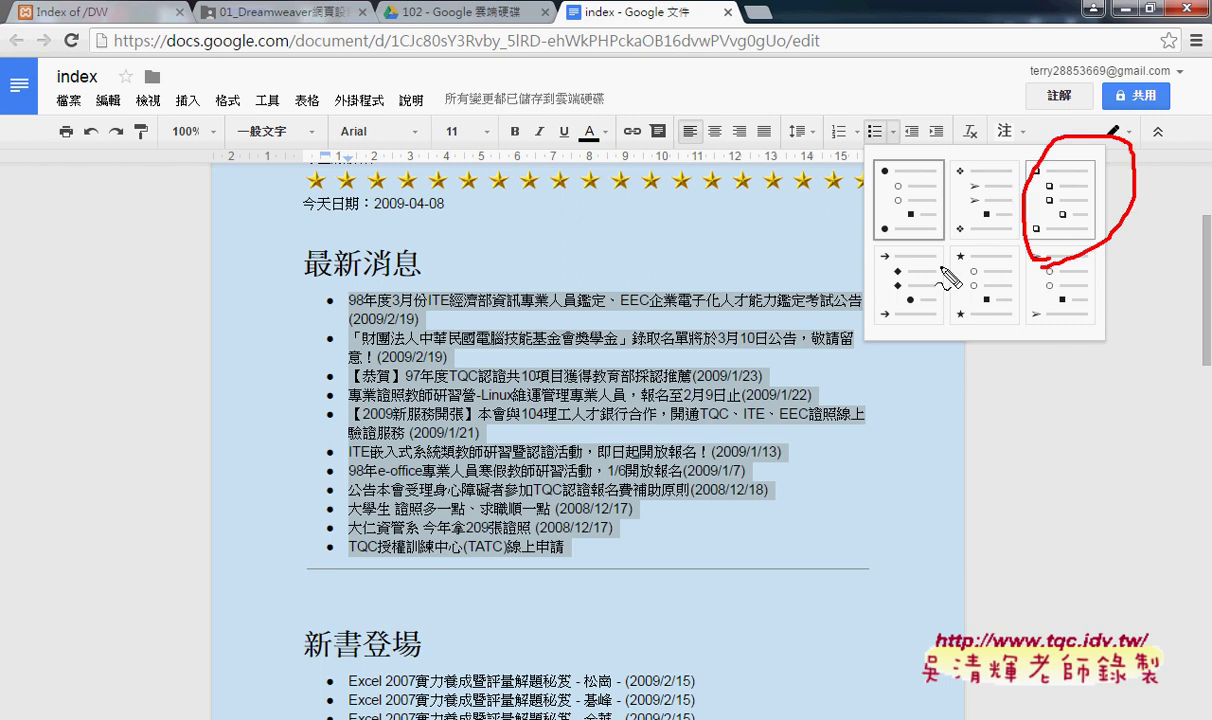
pyautogui.press('Escape')
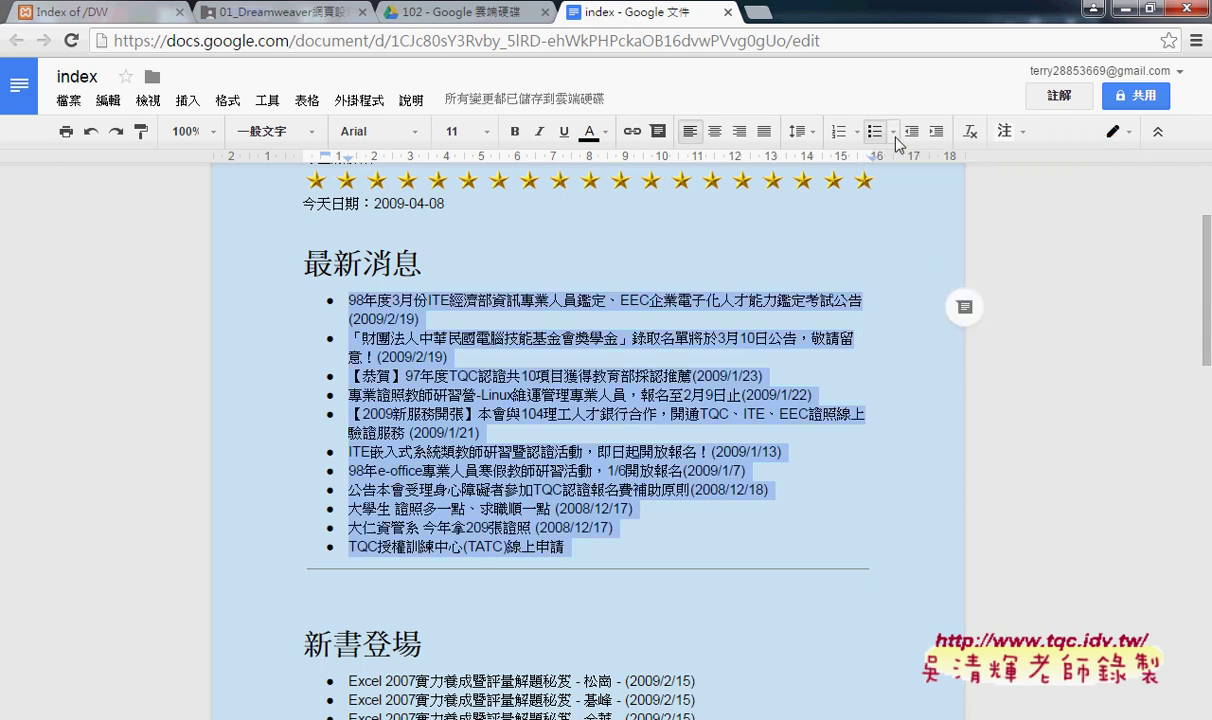
pyautogui.click(895, 134)
pyautogui.click(990, 190)
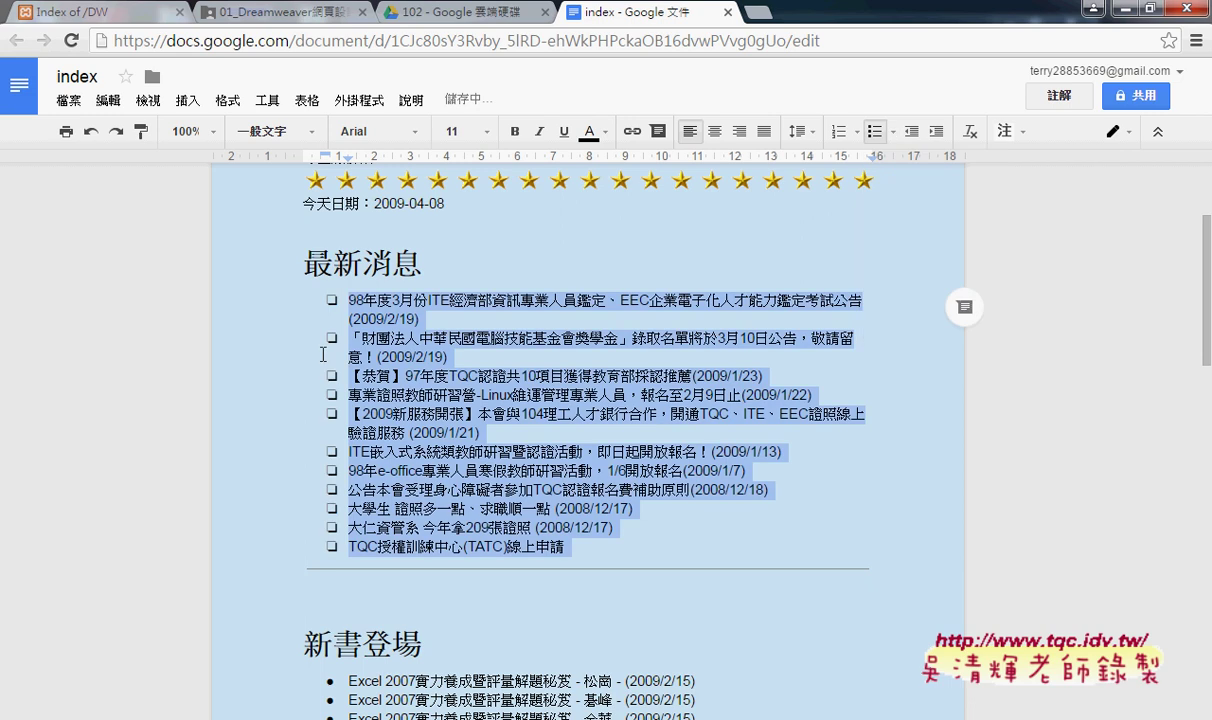
# - Apply the same checkbox bullets to the 新書登場 and 認證課程 lists
pyautogui.scroll(-4, 541, 419)
pyautogui.moveTo(649, 378)
pyautogui.mouseDown()
pyautogui.moveTo(578, 378)
pyautogui.moveTo(316, 290)
pyautogui.mouseUp()
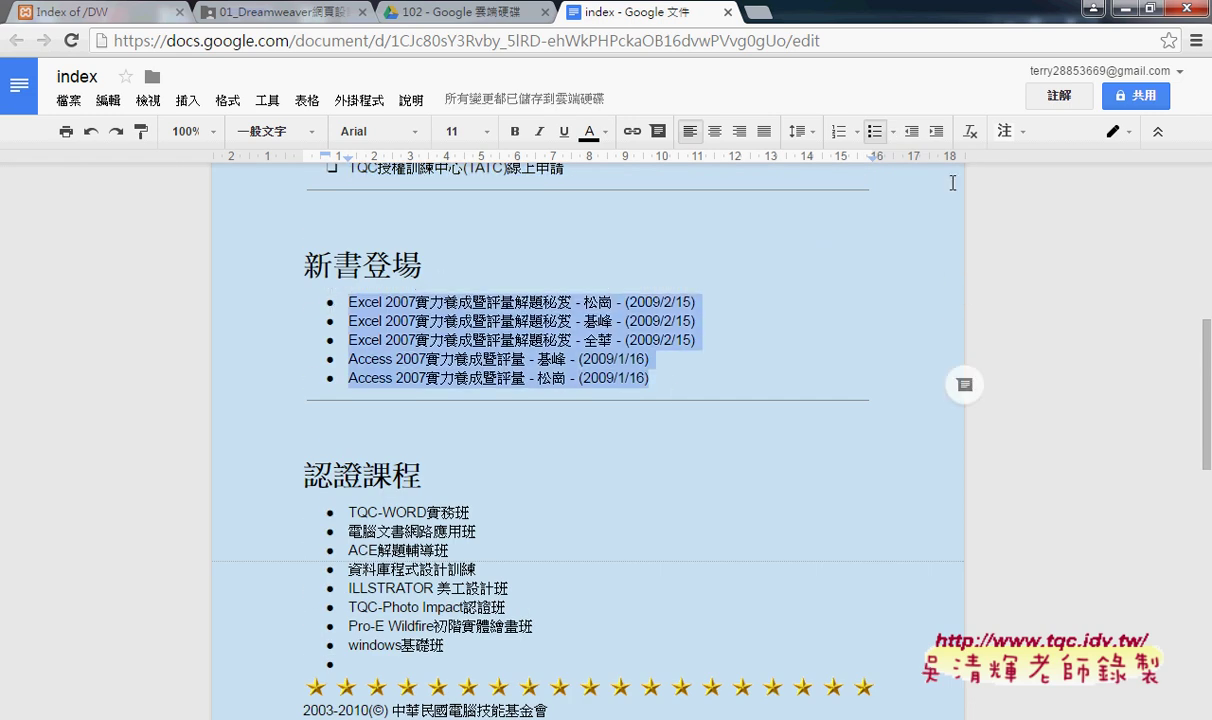
pyautogui.click(893, 131)
pyautogui.click(1074, 220)
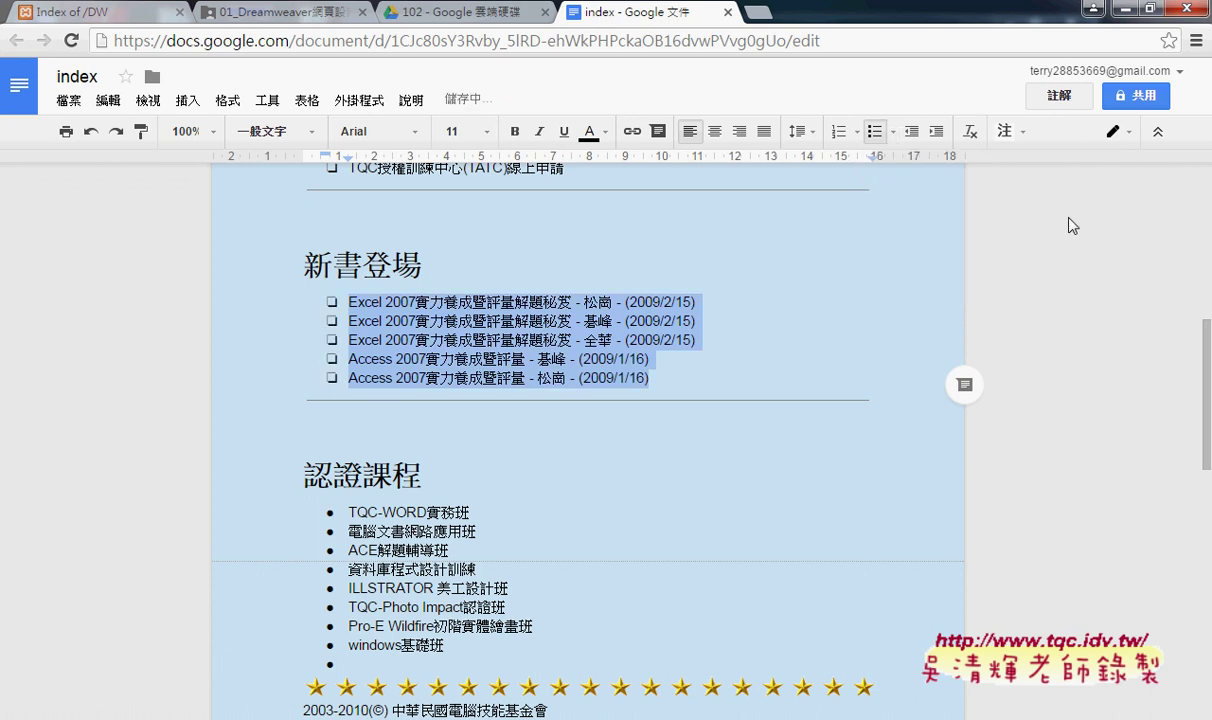
pyautogui.scroll(-2, 682, 503)
pyautogui.moveTo(445, 456)
pyautogui.mouseDown()
pyautogui.moveTo(311, 337)
pyautogui.moveTo(311, 318)
pyautogui.mouseUp()
pyautogui.click(893, 131)
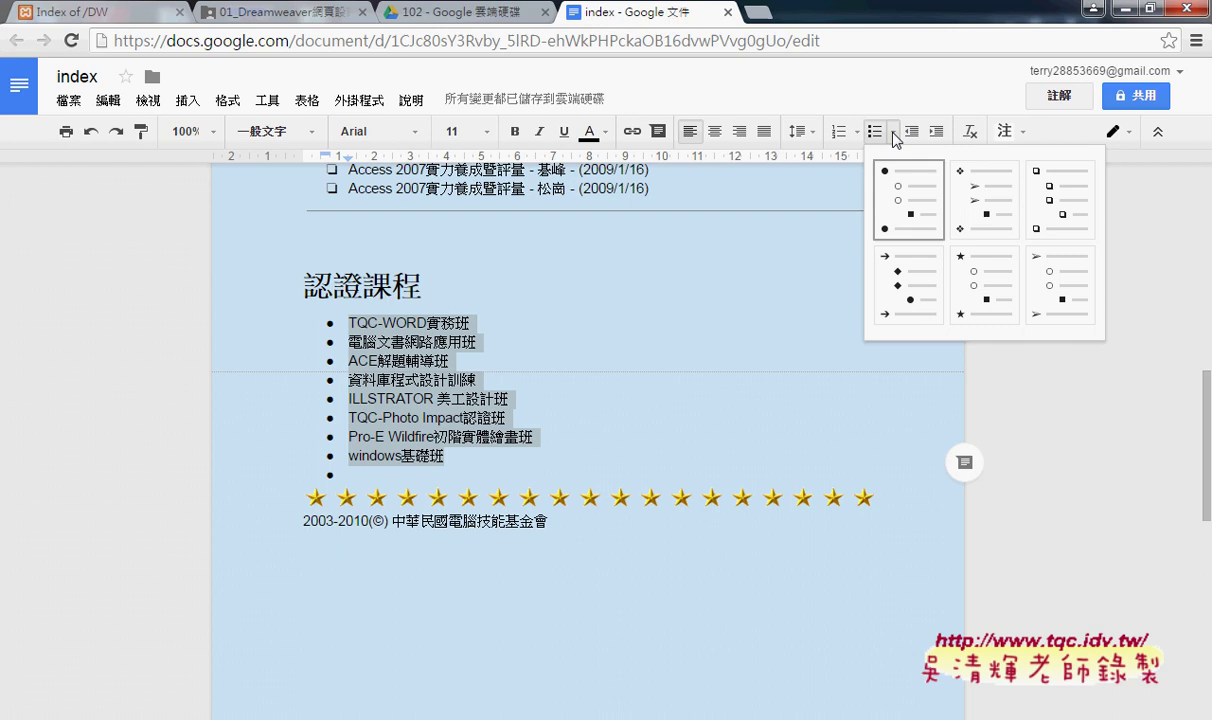
pyautogui.click(1074, 218)
# - Remove the bullet from the empty last line of the course list
pyautogui.click(467, 442)
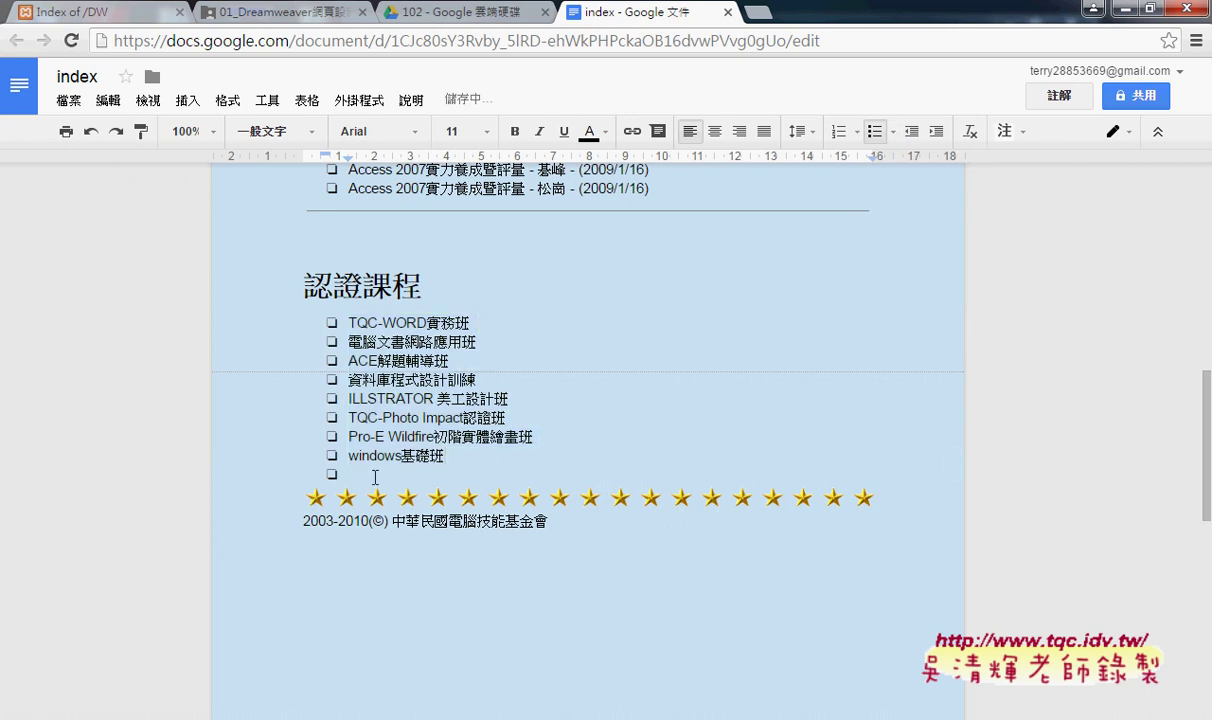
pyautogui.press('BackSpace')
pyautogui.press('BackSpace')
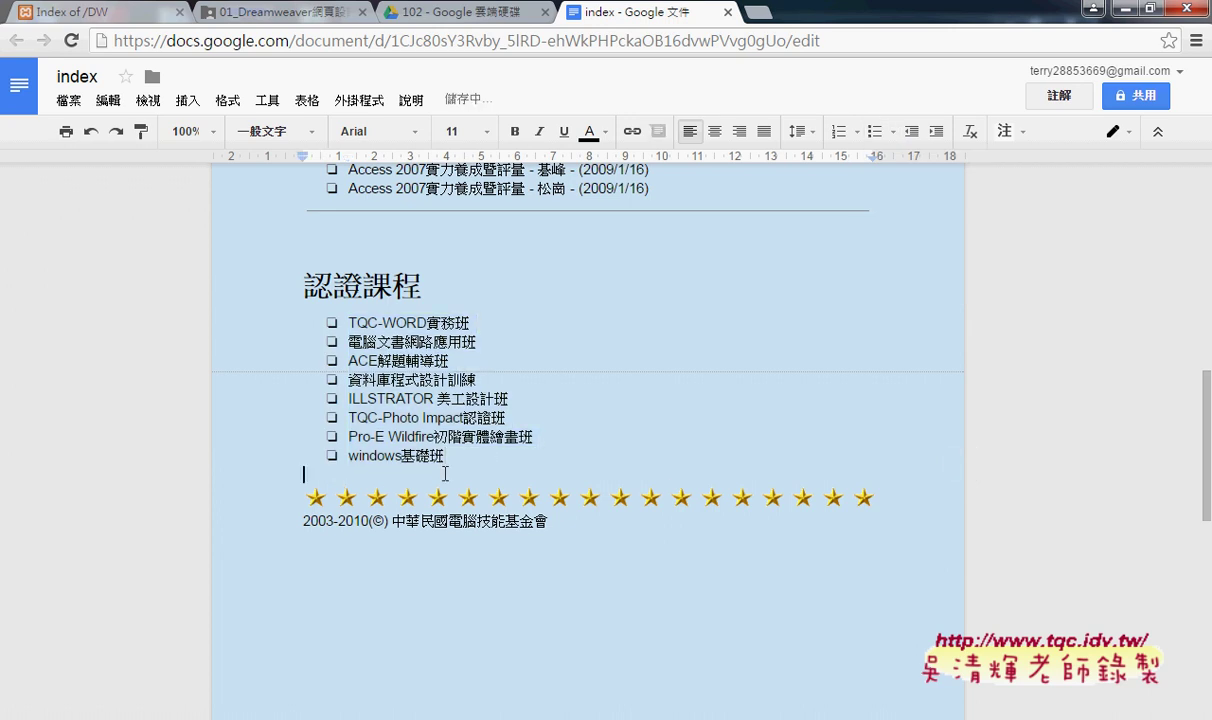
pyautogui.scroll(2, 445, 473)
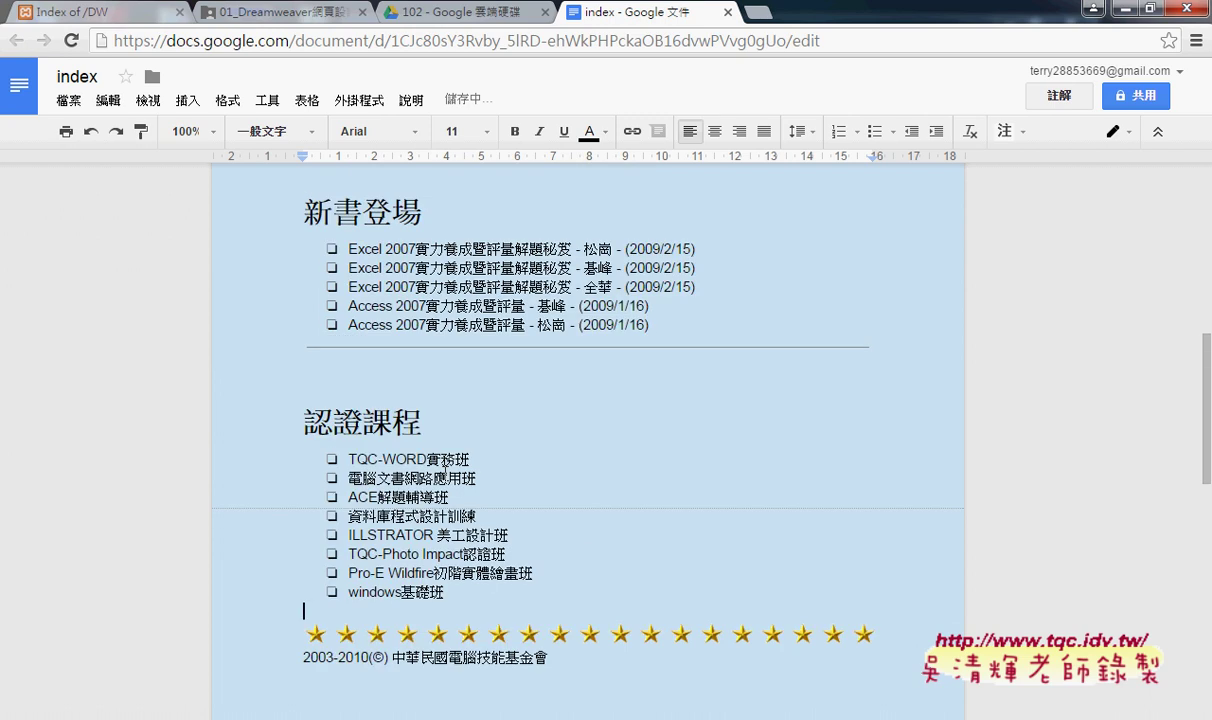
pyautogui.scroll(4, 445, 473)
pyautogui.scroll(3, 445, 473)
pyautogui.scroll(2, 445, 473)
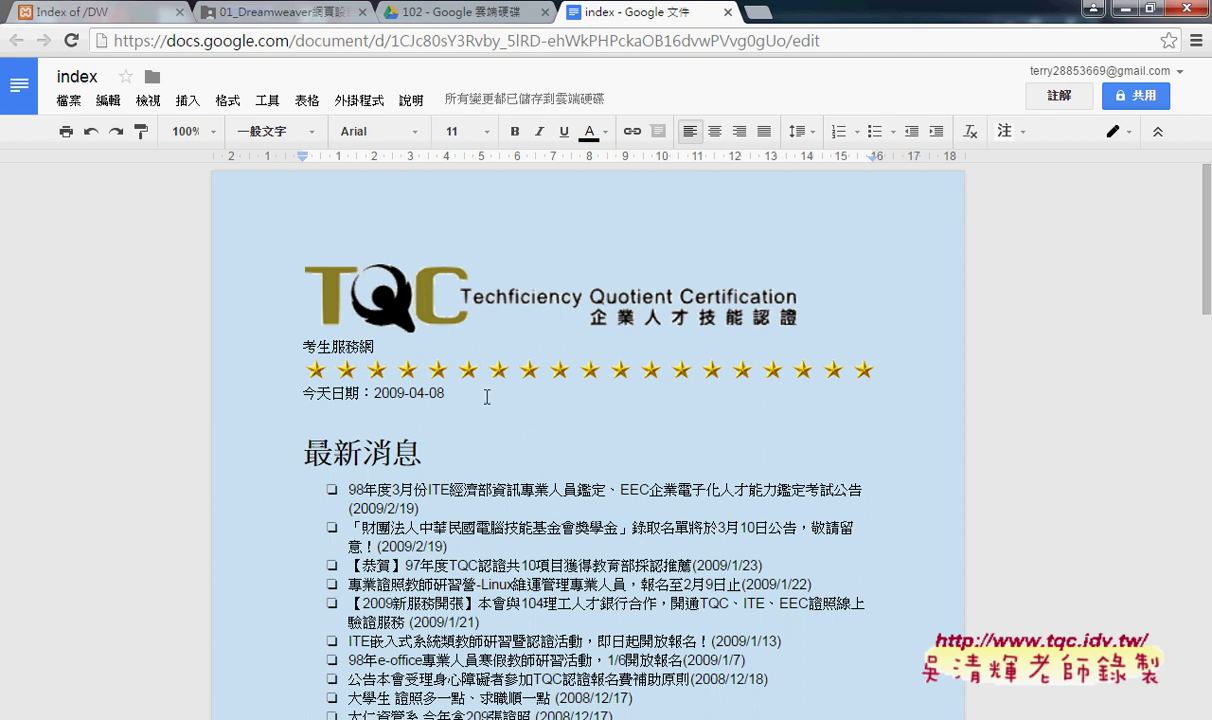
# - Publish the index document to the web and confirm with 確定
pyautogui.click(67, 102)
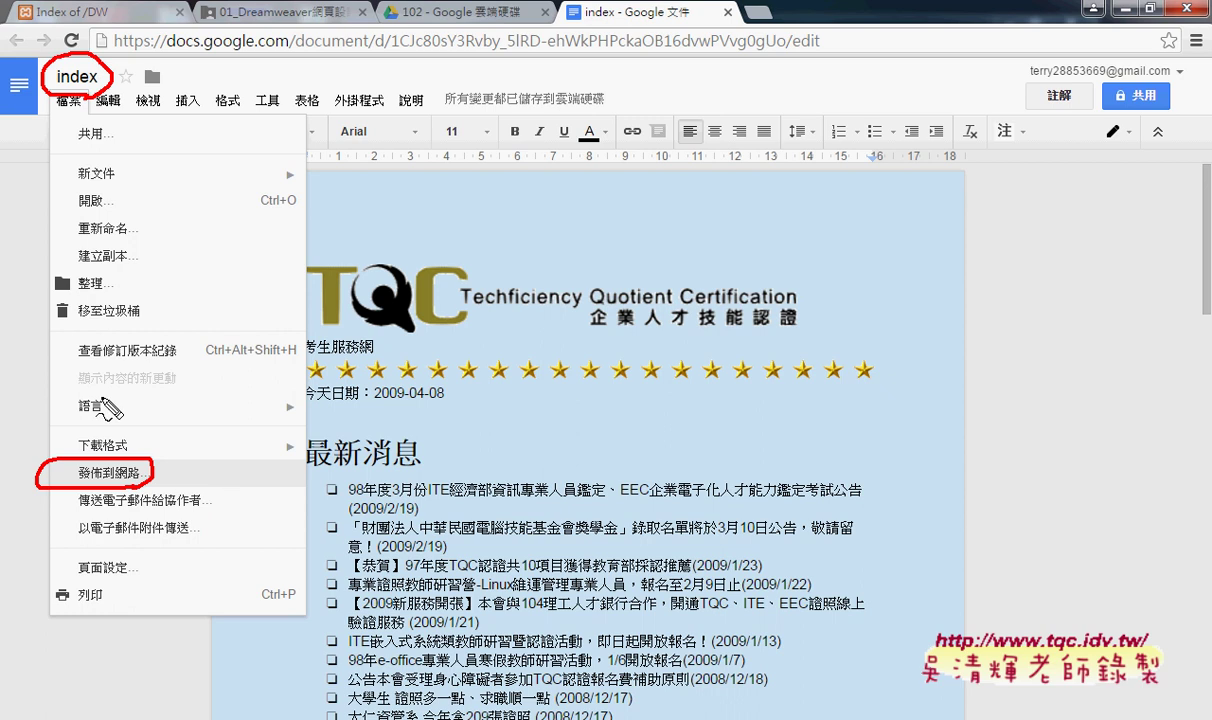
pyautogui.moveTo(58, 95)
pyautogui.mouseDown()
pyautogui.moveTo(64, 445)
pyautogui.moveTo(91, 425)
pyautogui.mouseUp()
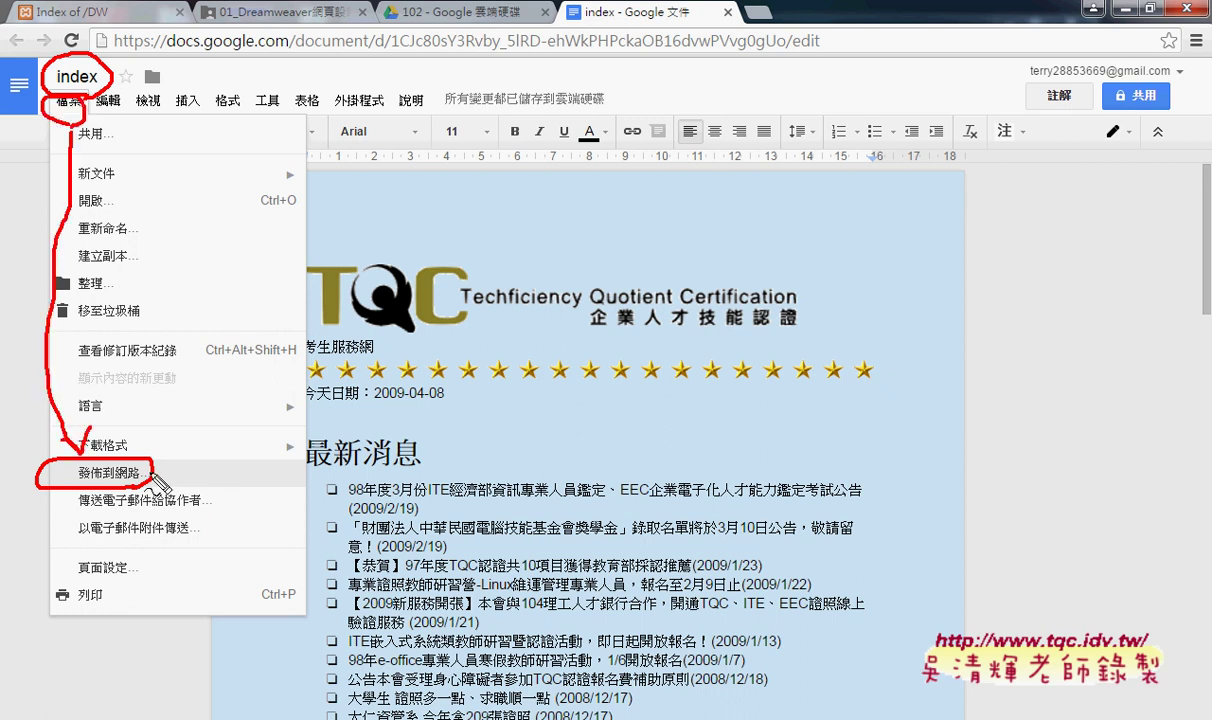
pyautogui.click(153, 477)
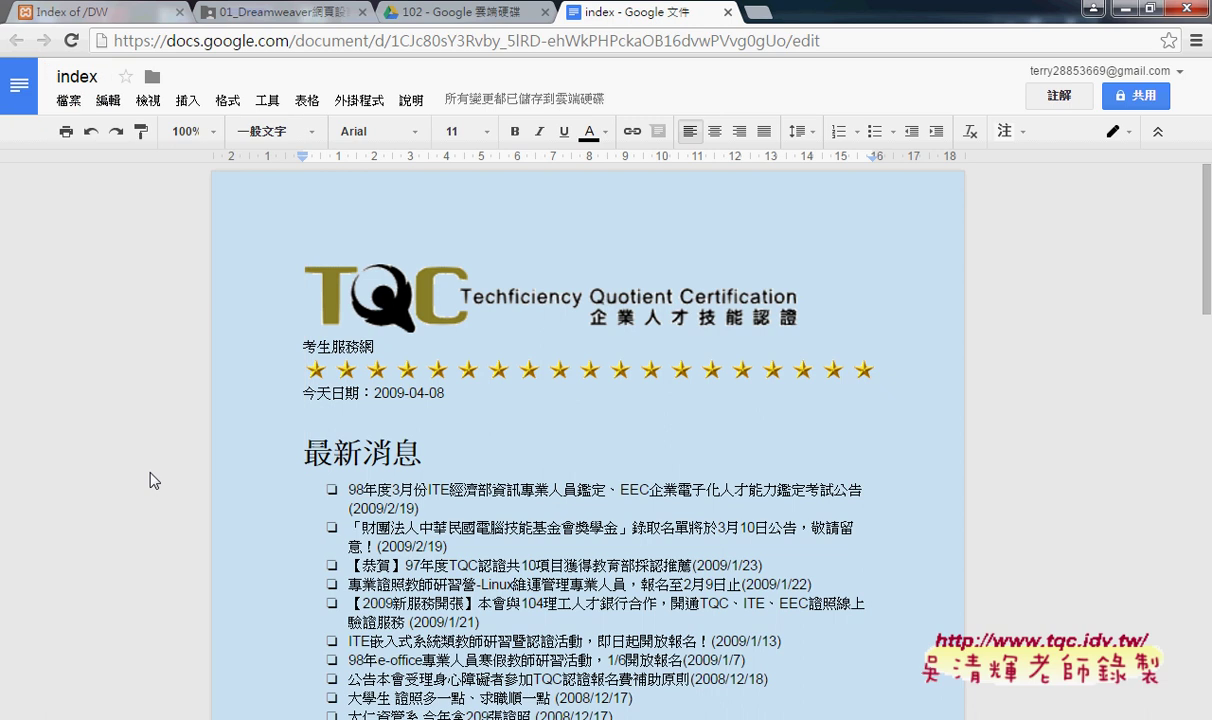
pyautogui.click(68, 100)
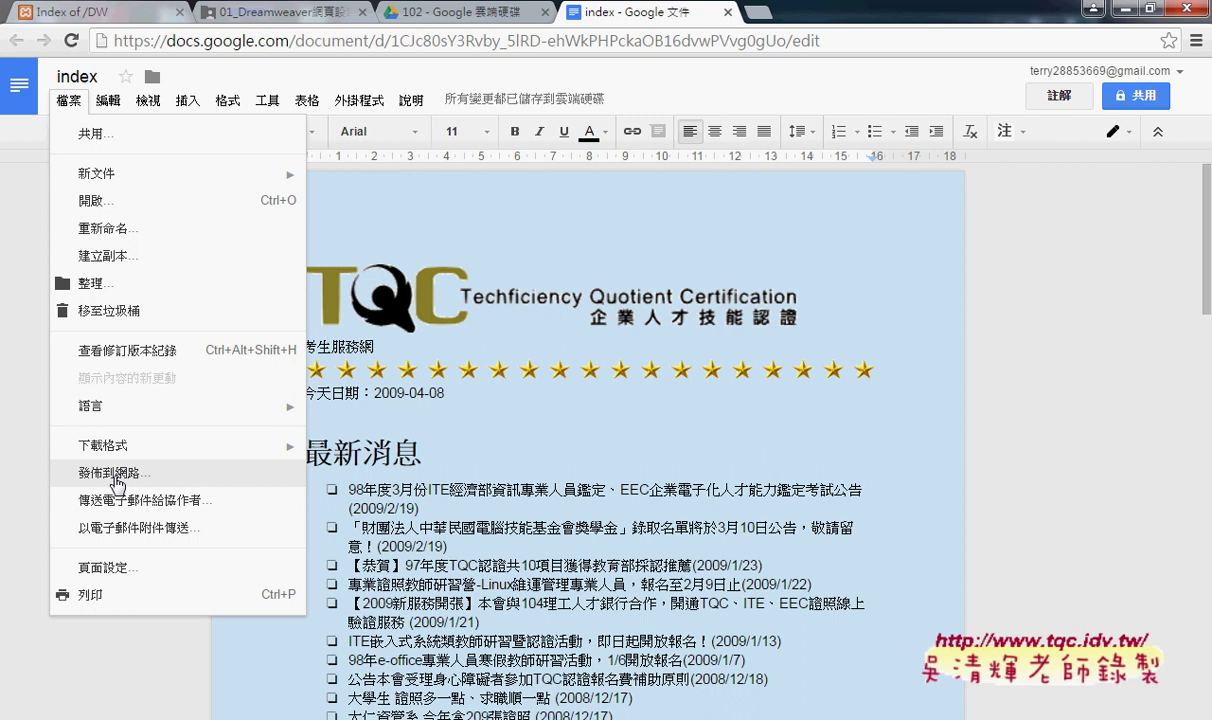
pyautogui.click(116, 485)
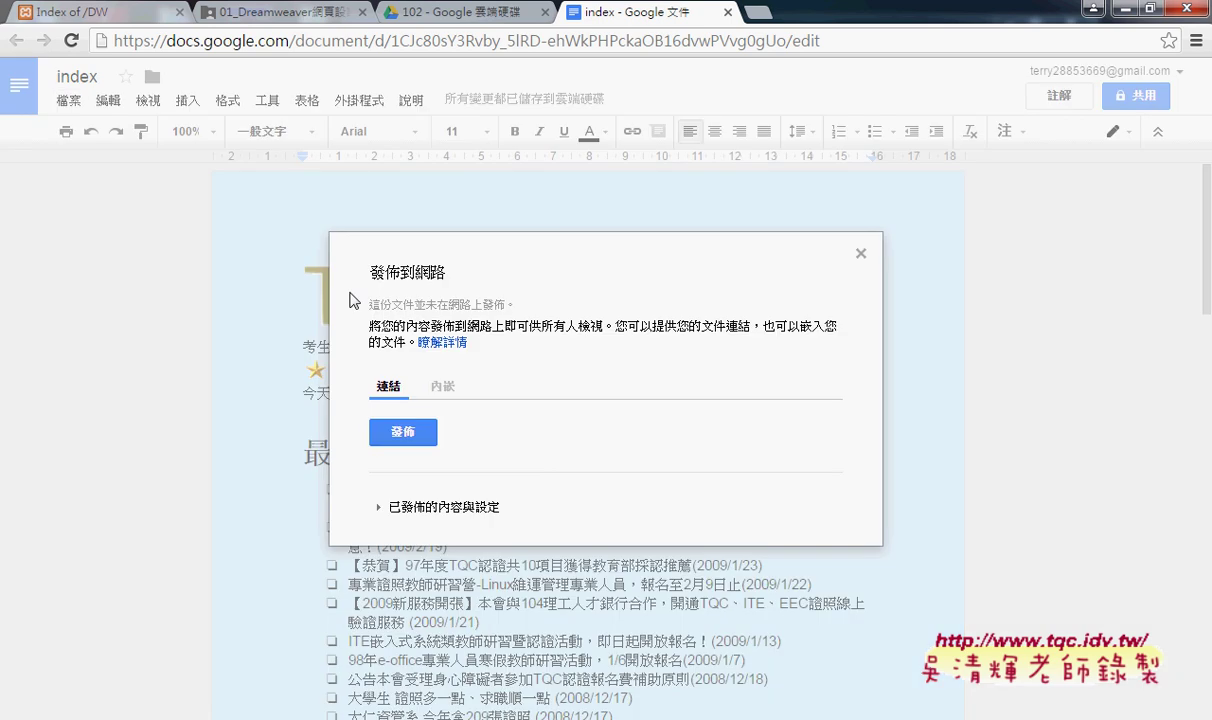
pyautogui.click(405, 432)
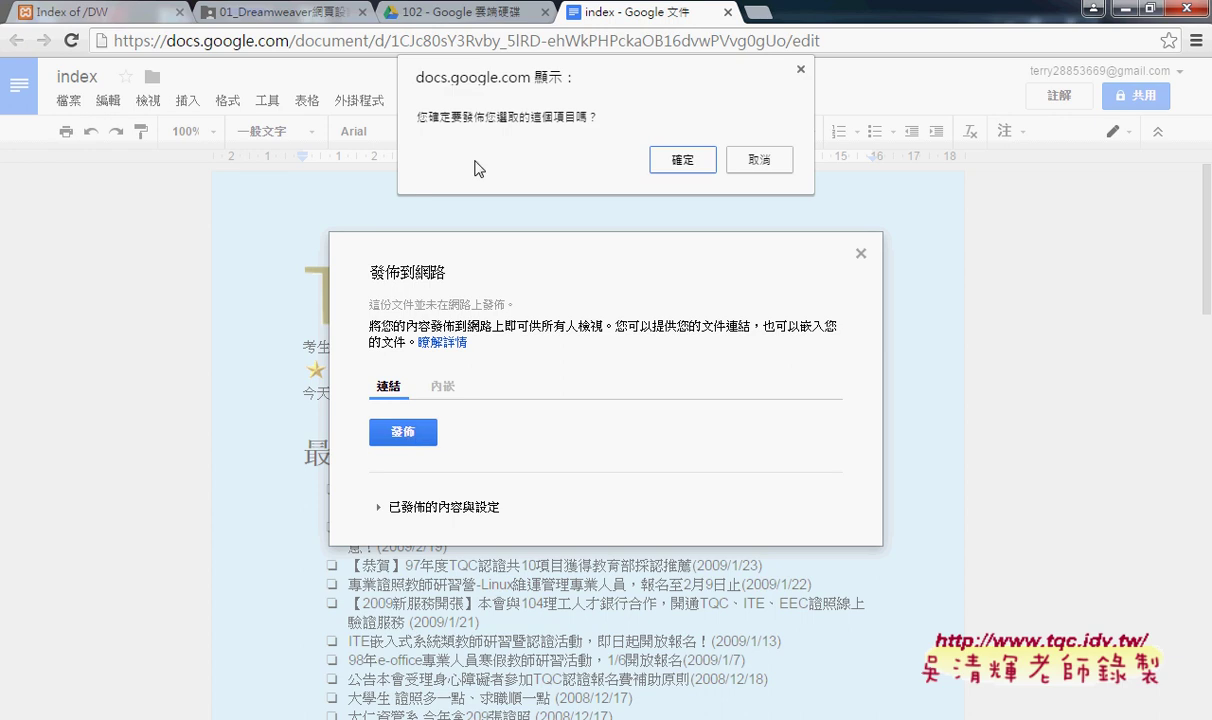
pyautogui.click(683, 159)
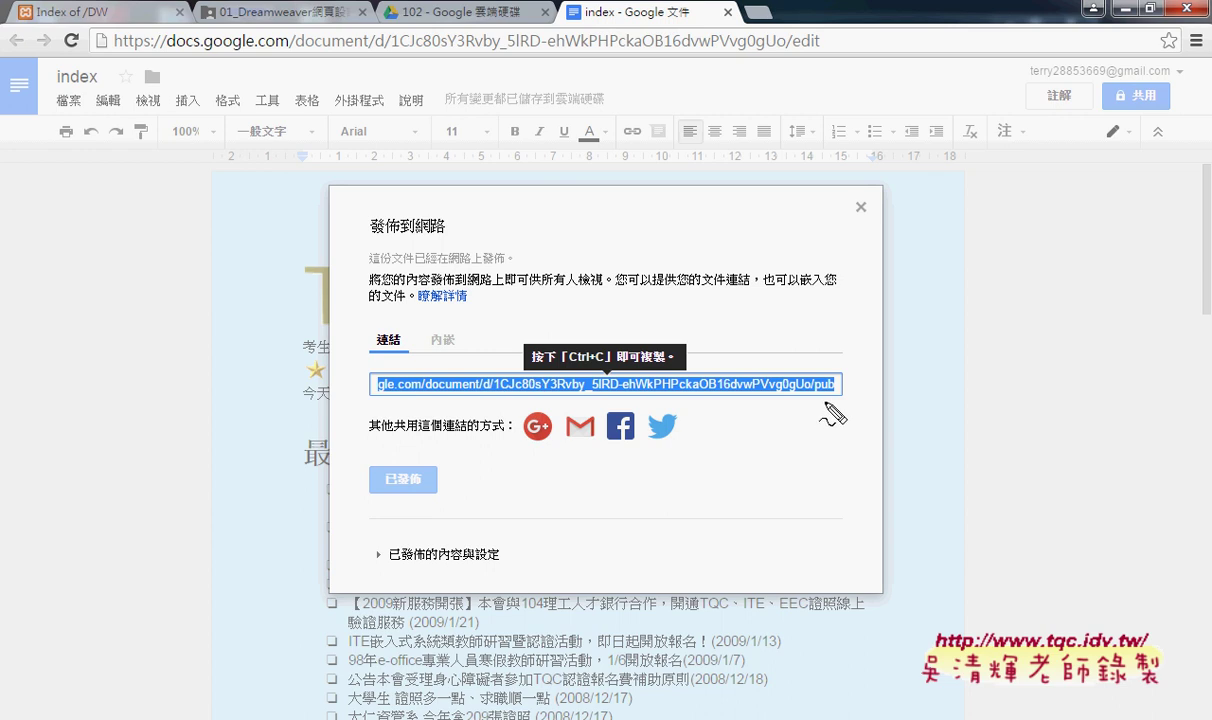
# - Copy the published document link and open a new blank Chrome tab
pyautogui.moveTo(826, 404); pyautogui.dragTo(832, 367)
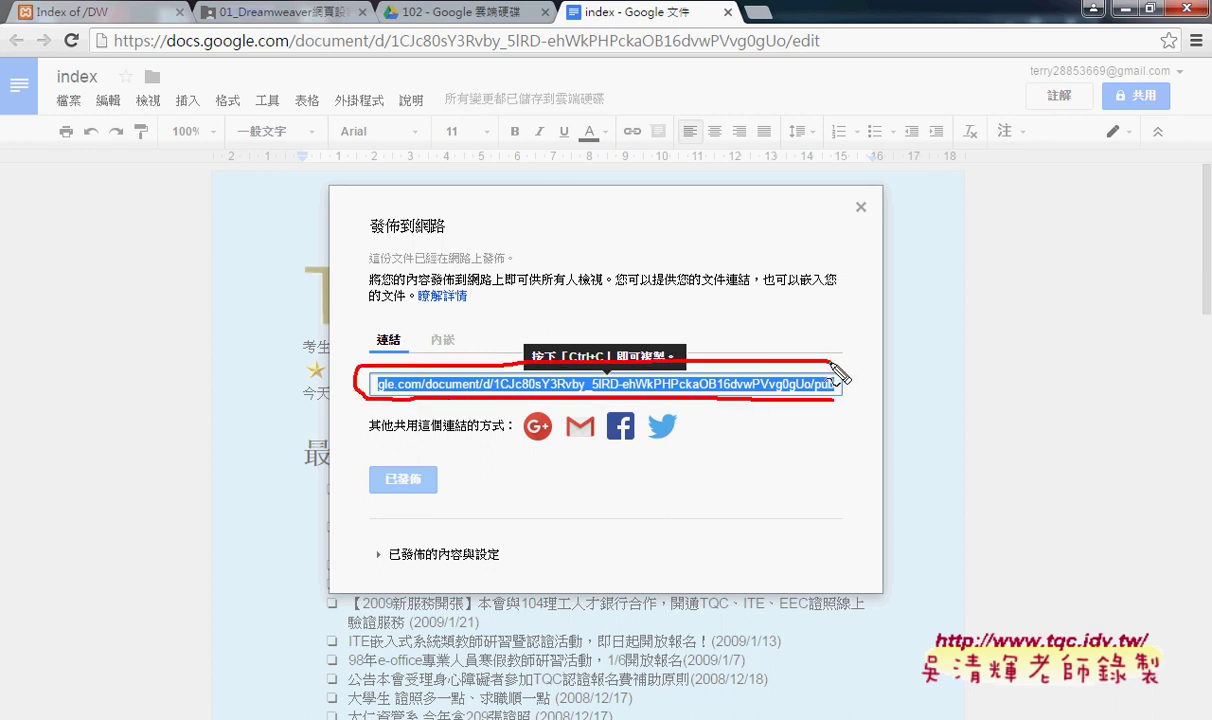
pyautogui.press('Escape')
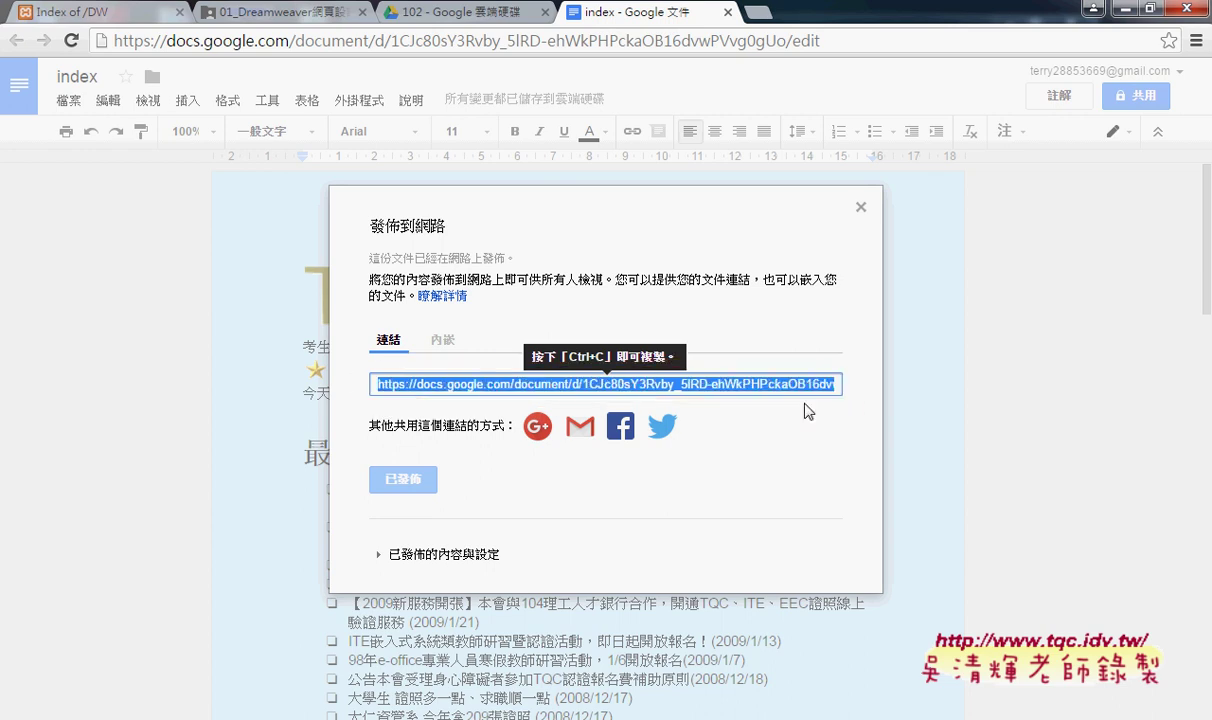
pyautogui.rightClick(702, 368)
pyautogui.click(745, 378)
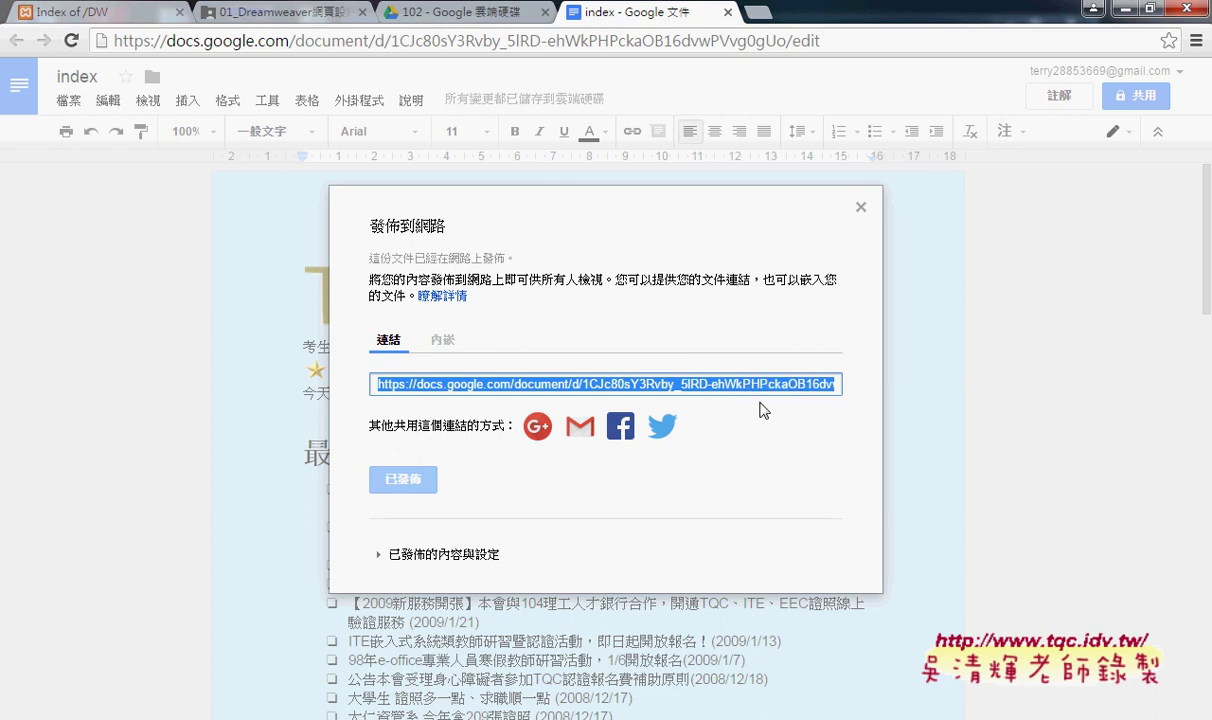
pyautogui.click(757, 12)
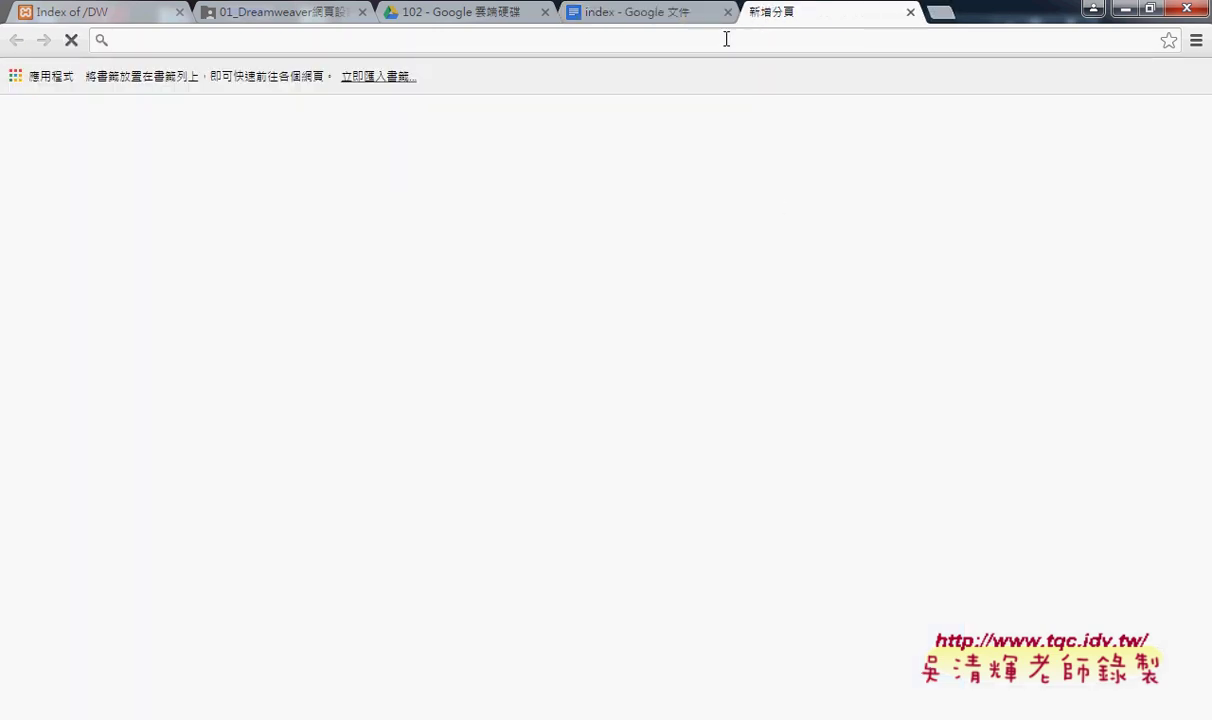
# - Load the copied /pub link with 貼上及前往 and scroll through the published index page
pyautogui.rightClick(726, 39)
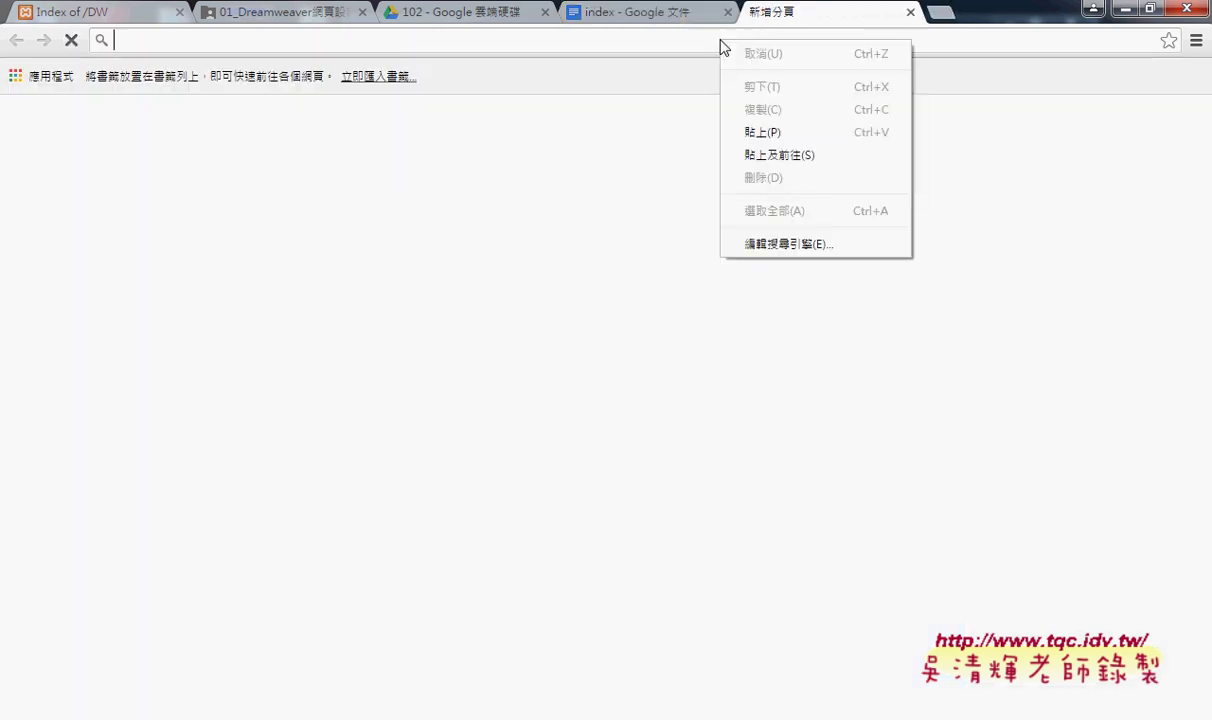
pyautogui.click(777, 155)
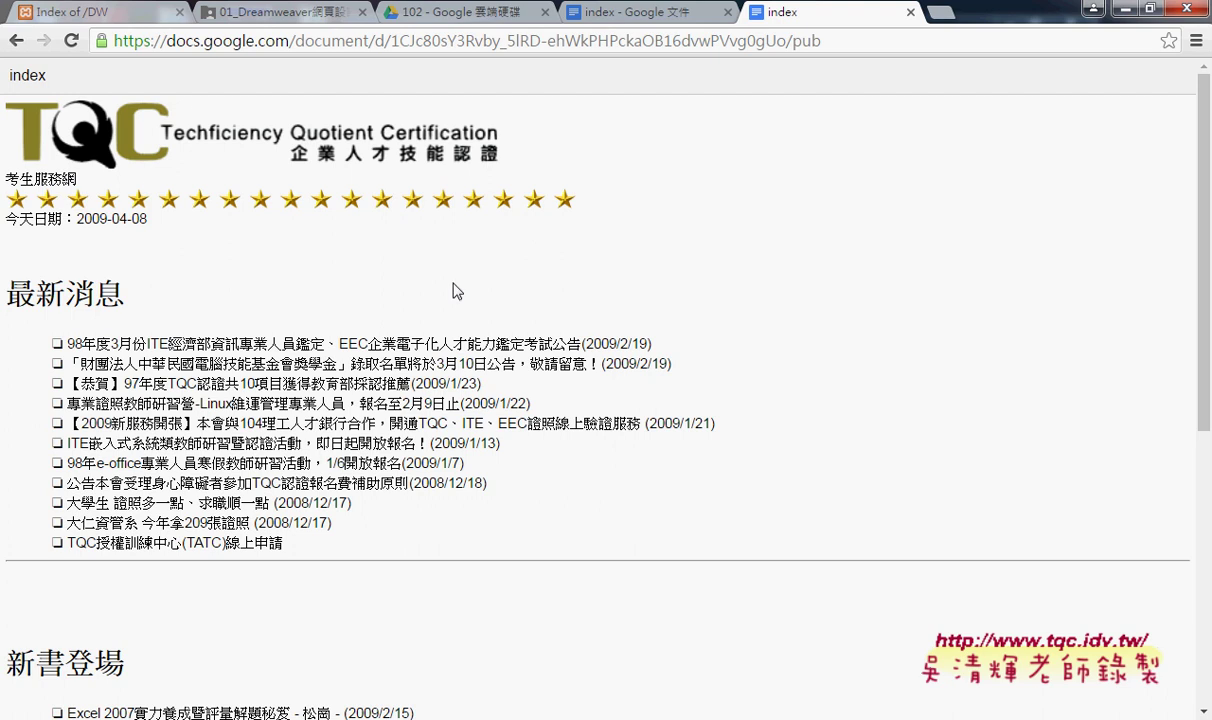
pyautogui.scroll(-2, 420, 320)
pyautogui.scroll(-1, 349, 371)
pyautogui.scroll(-2, 349, 371)
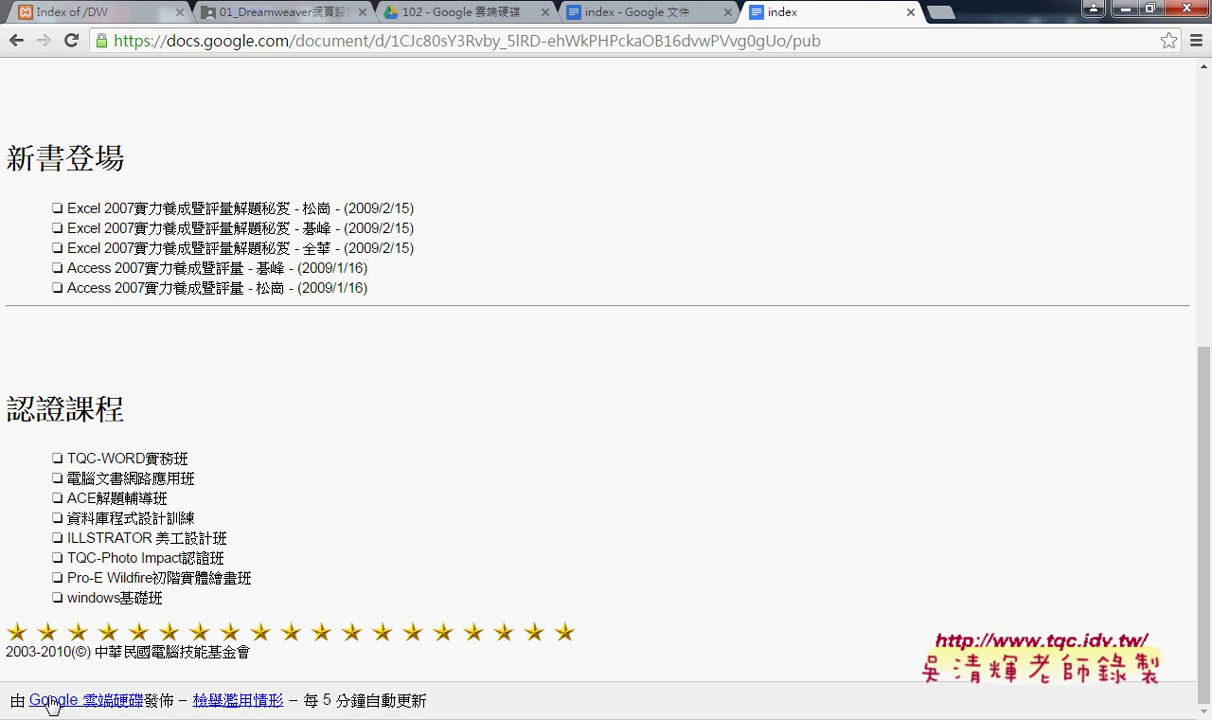
pyautogui.scroll(2, 422, 640)
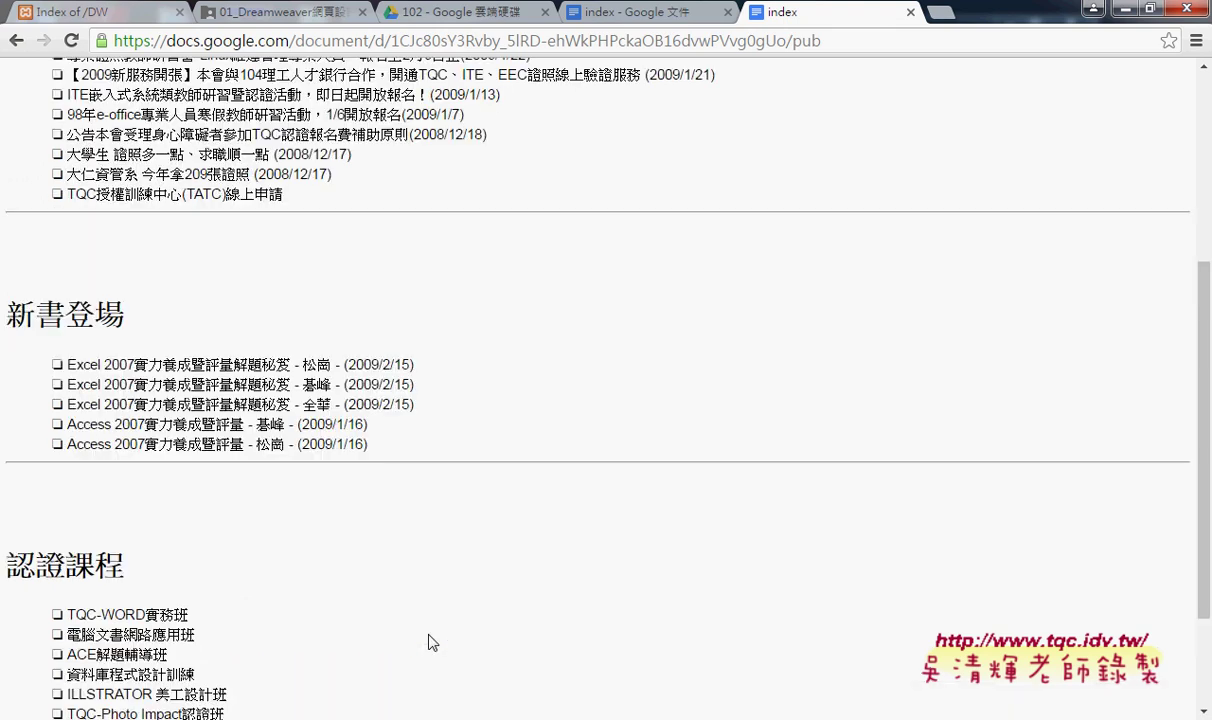
pyautogui.scroll(3, 425, 635)
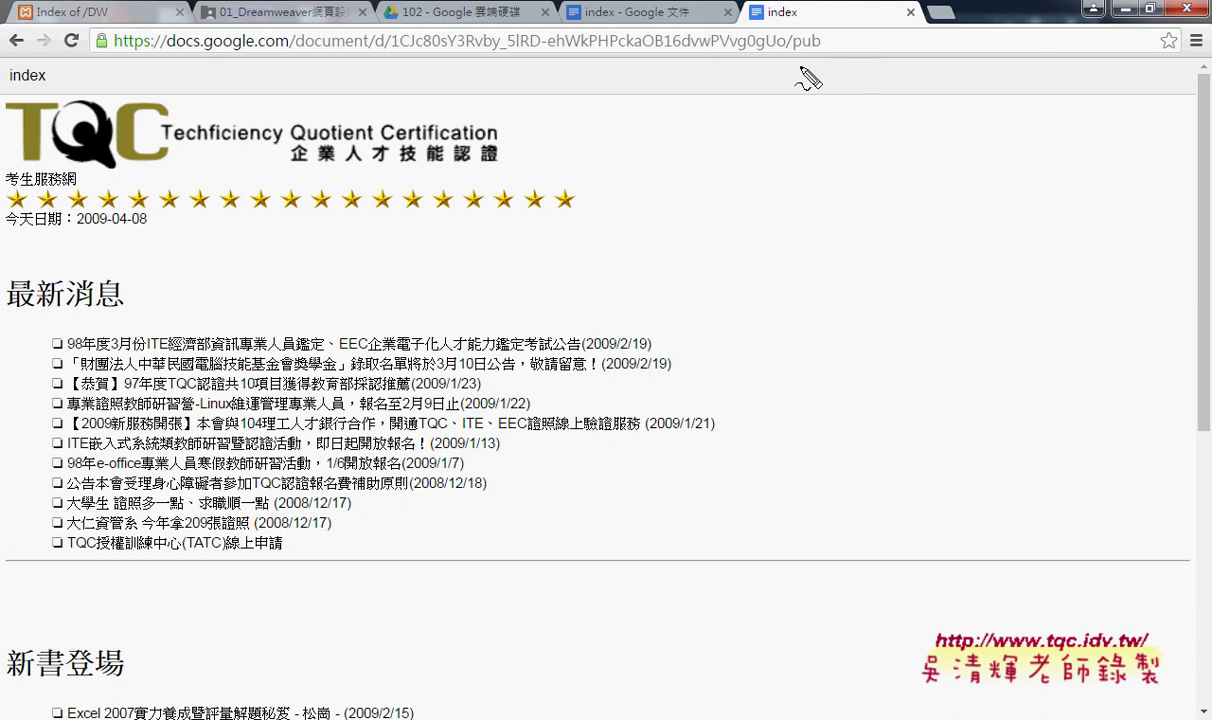
pyautogui.moveTo(787, 60)
pyautogui.mouseDown()
pyautogui.moveTo(12, 68)
pyautogui.moveTo(790, 62)
pyautogui.mouseUp()
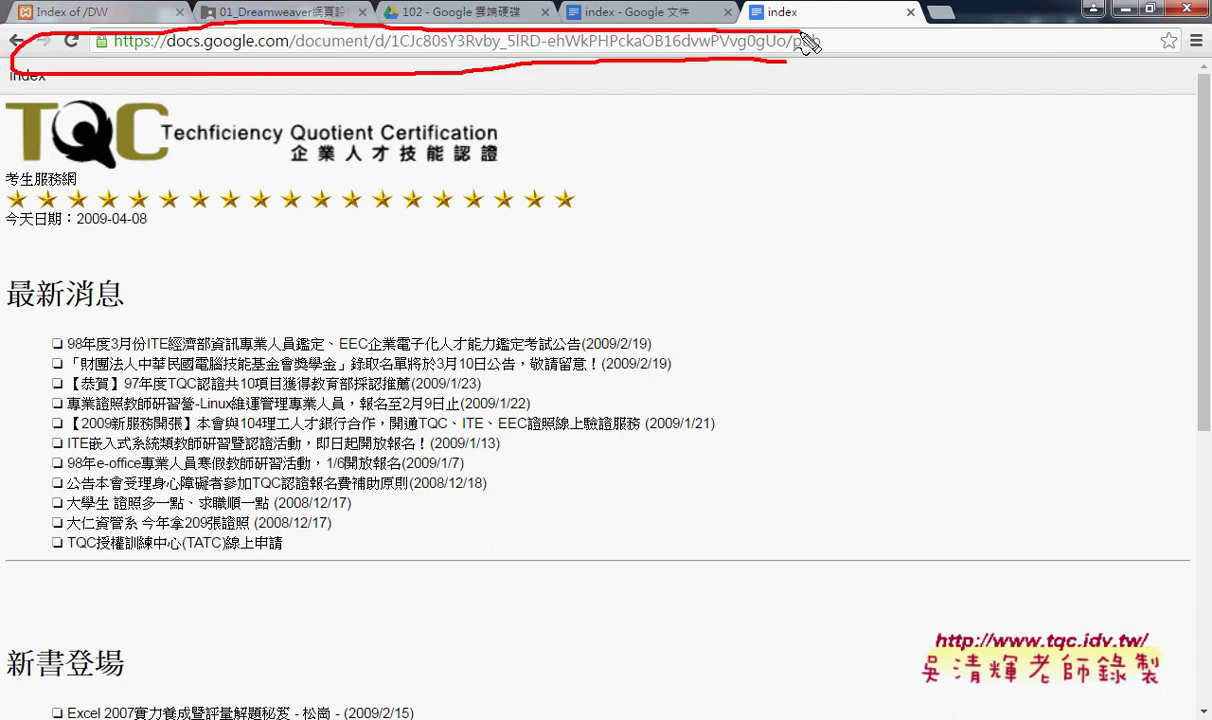
pyautogui.moveTo(955, 158)
pyautogui.mouseDown()
pyautogui.moveTo(852, 72)
pyautogui.moveTo(882, 80)
pyautogui.mouseUp()
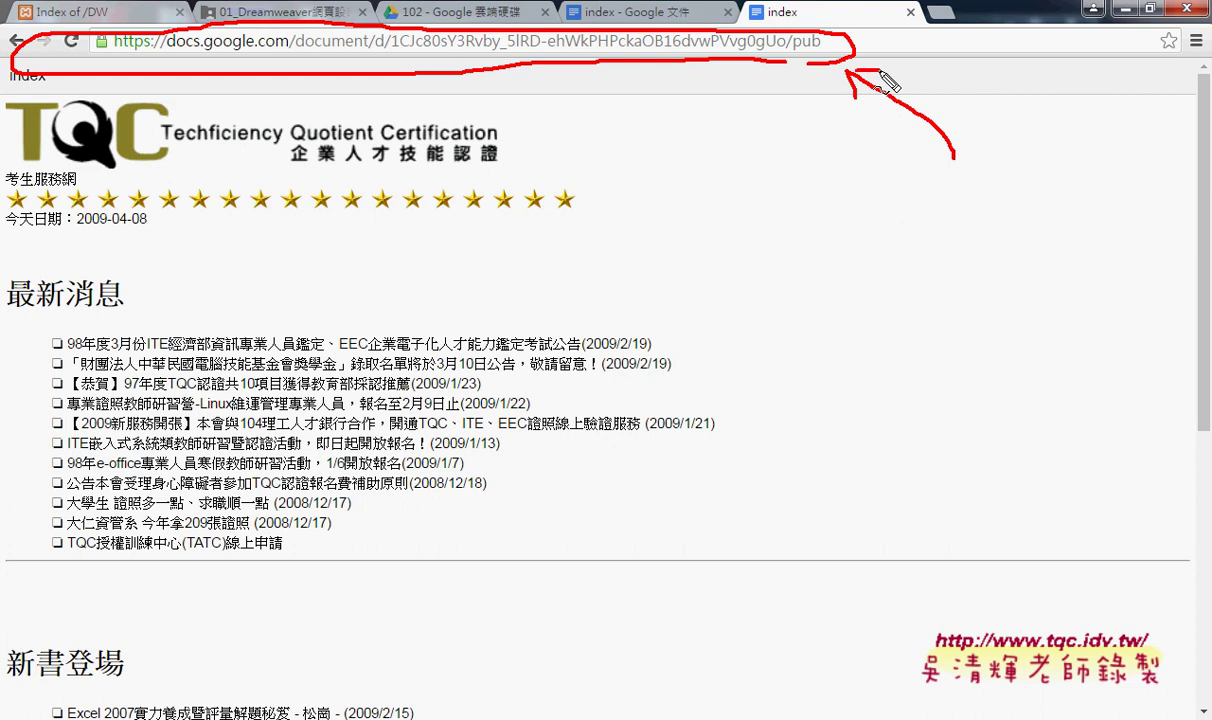
pyautogui.press('Escape')
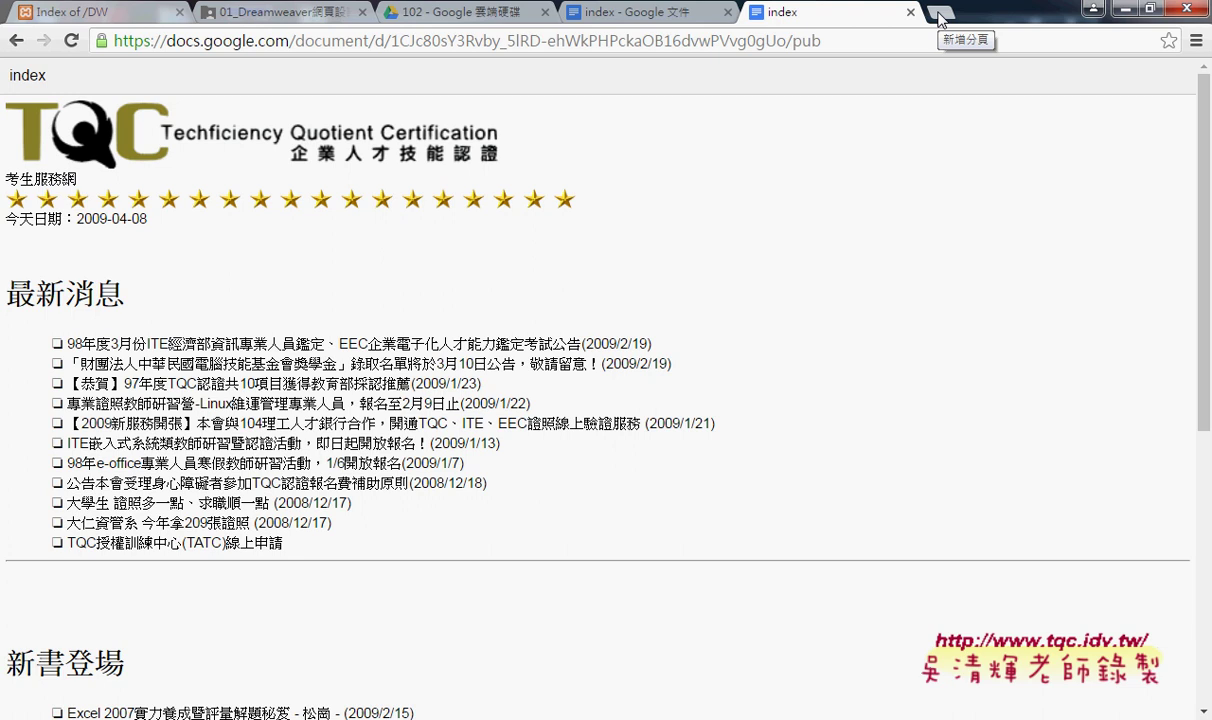
# - Load goo.gl in a new tab and copy the published index page's address
pyautogui.click(940, 14)
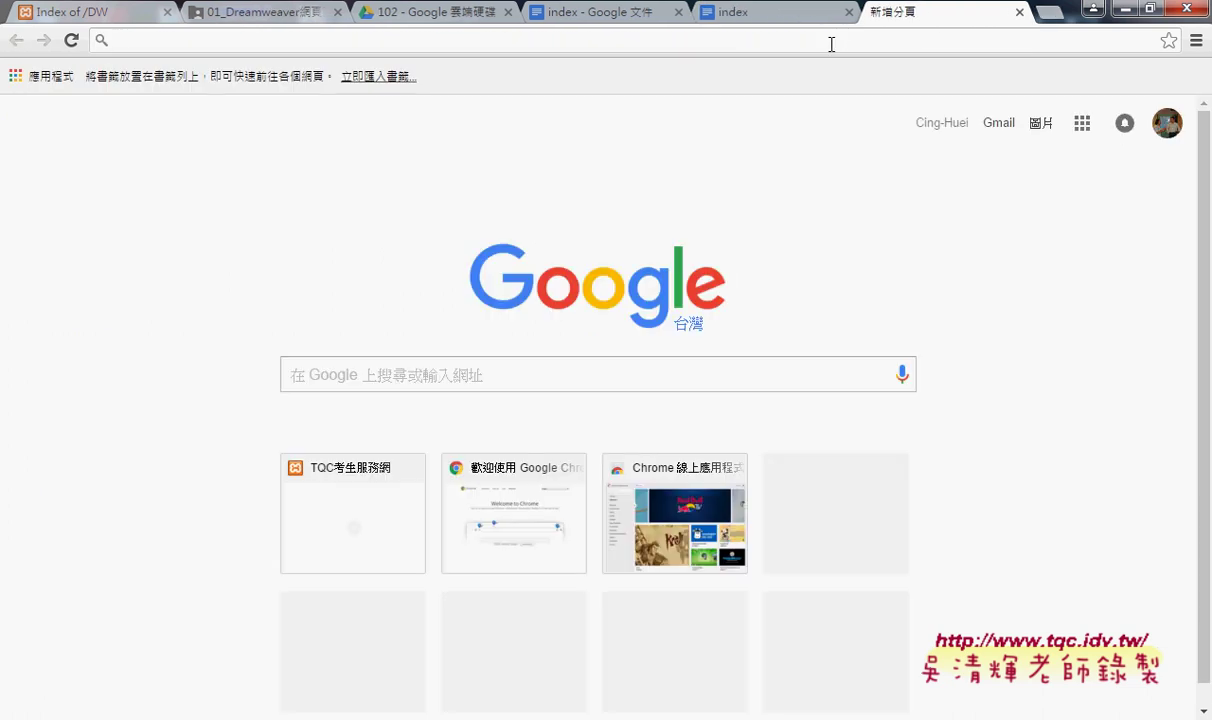
pyautogui.write('g')
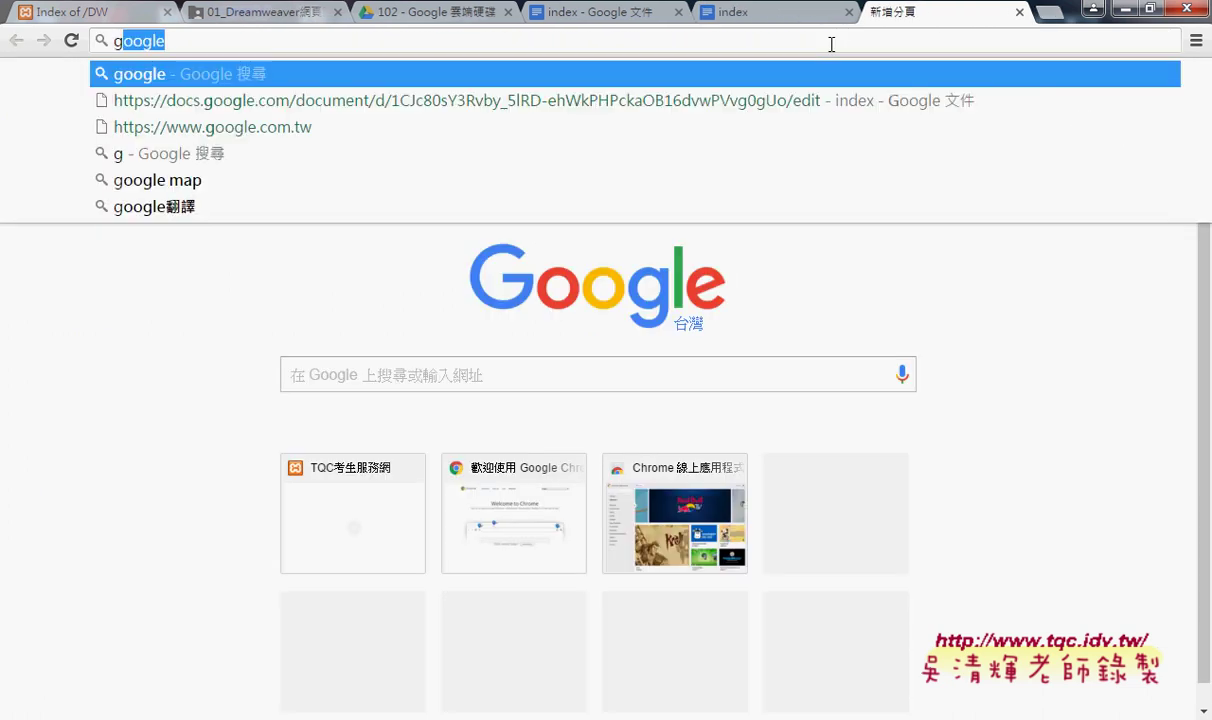
pyautogui.write('oo.gl')
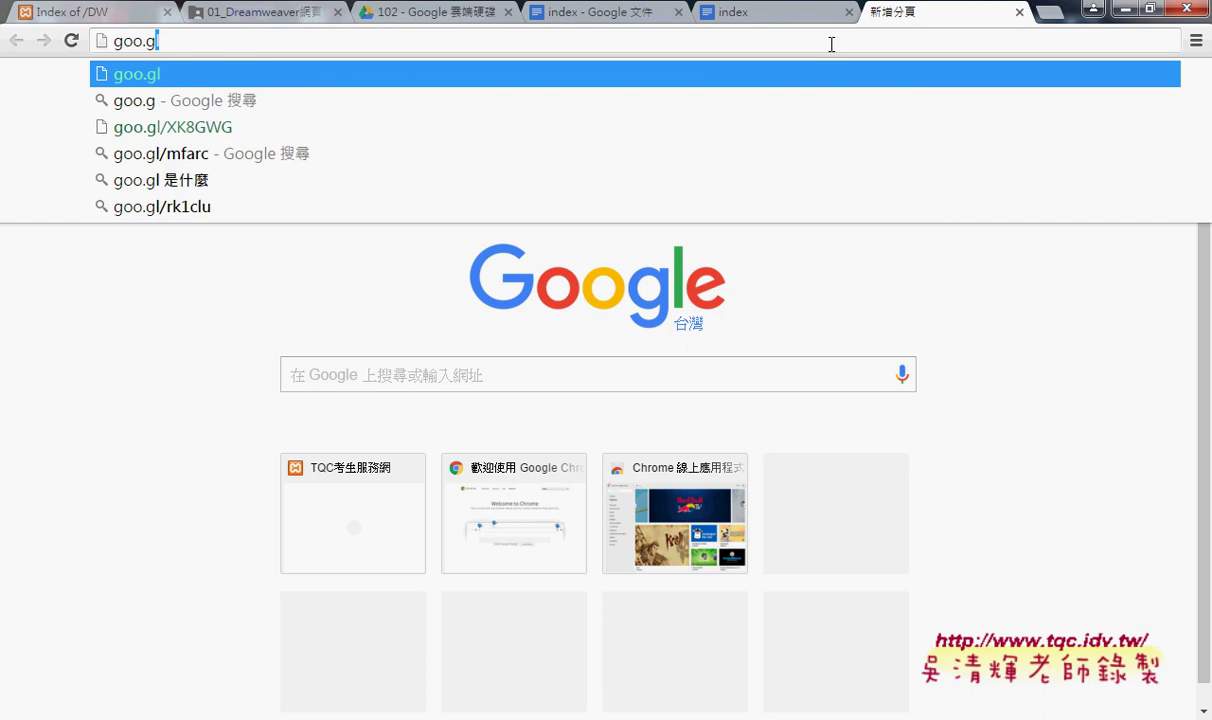
pyautogui.press('Return')
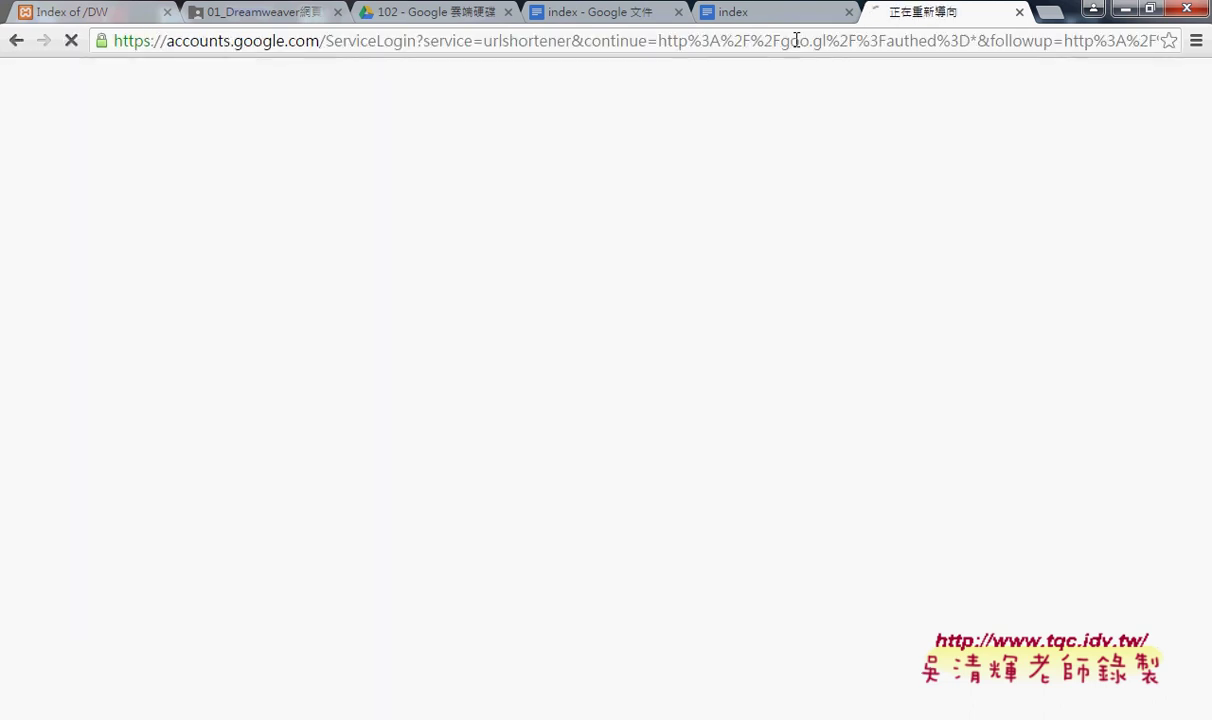
pyautogui.click(777, 20)
pyautogui.click(728, 40)
pyautogui.rightClick(728, 40)
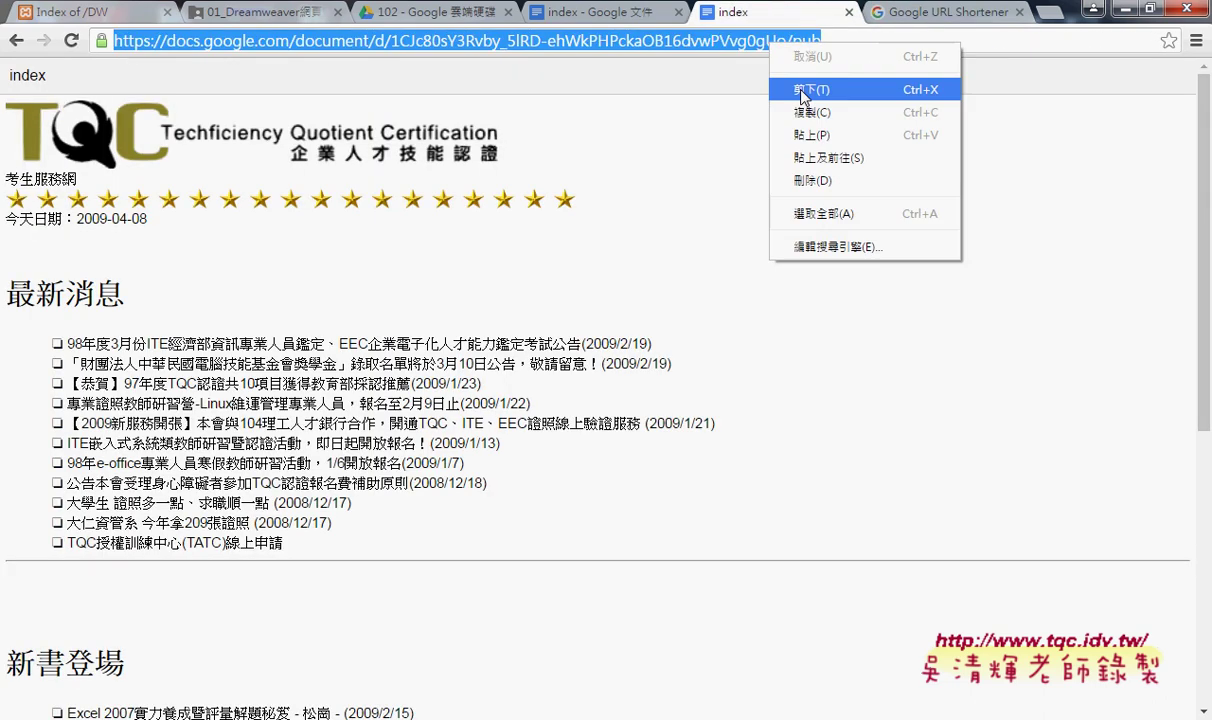
pyautogui.click(812, 108)
# - Shorten the pasted link to goo.gl/Kpx6dY and view its details and QR code
pyautogui.click(888, 14)
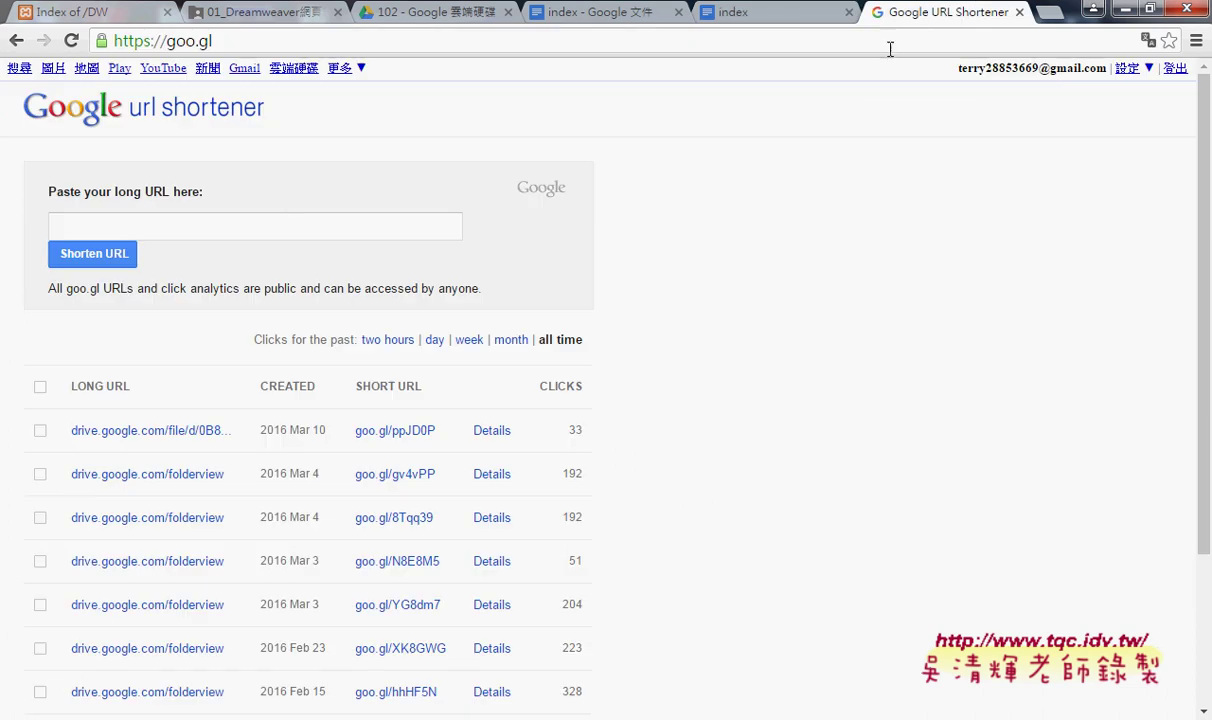
pyautogui.rightClick(265, 235)
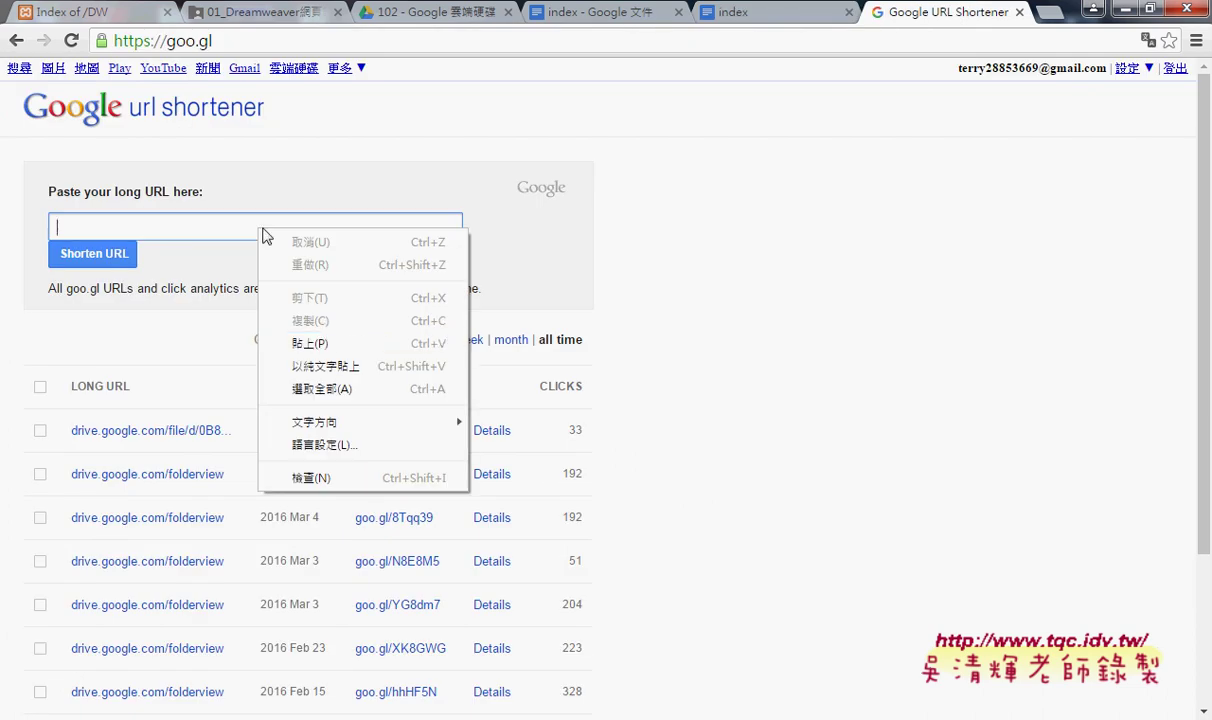
pyautogui.click(326, 343)
pyautogui.click(123, 256)
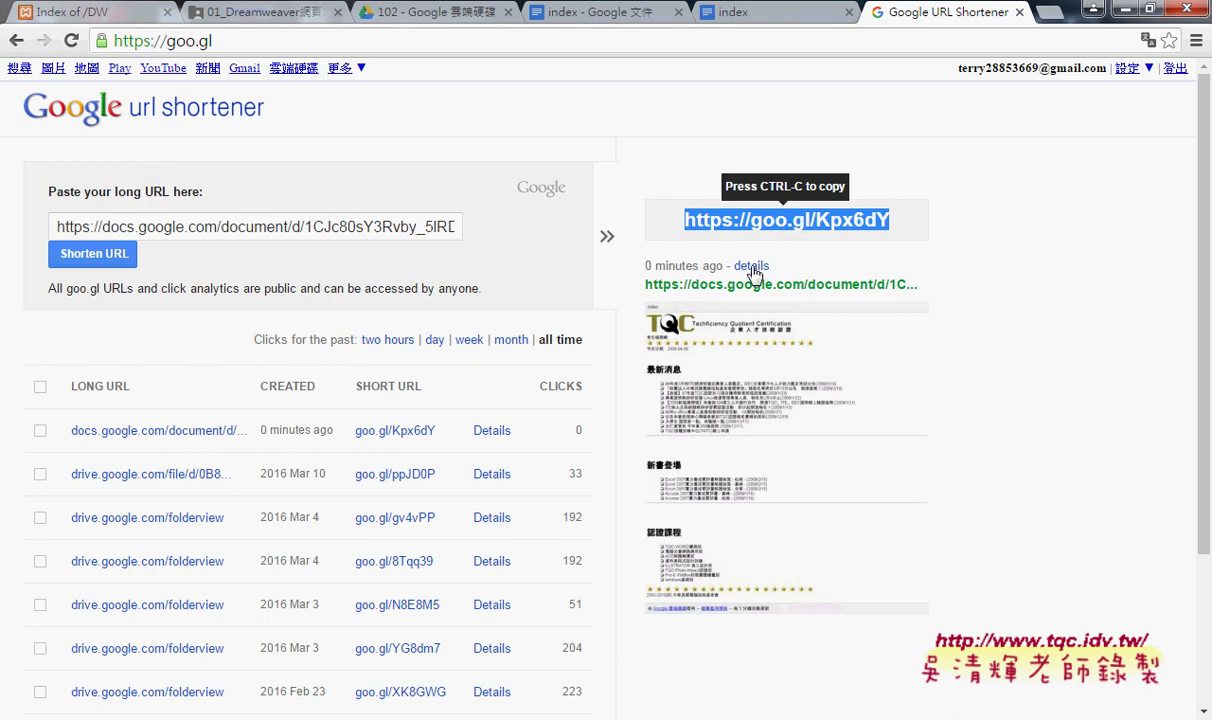
pyautogui.click(750, 274)
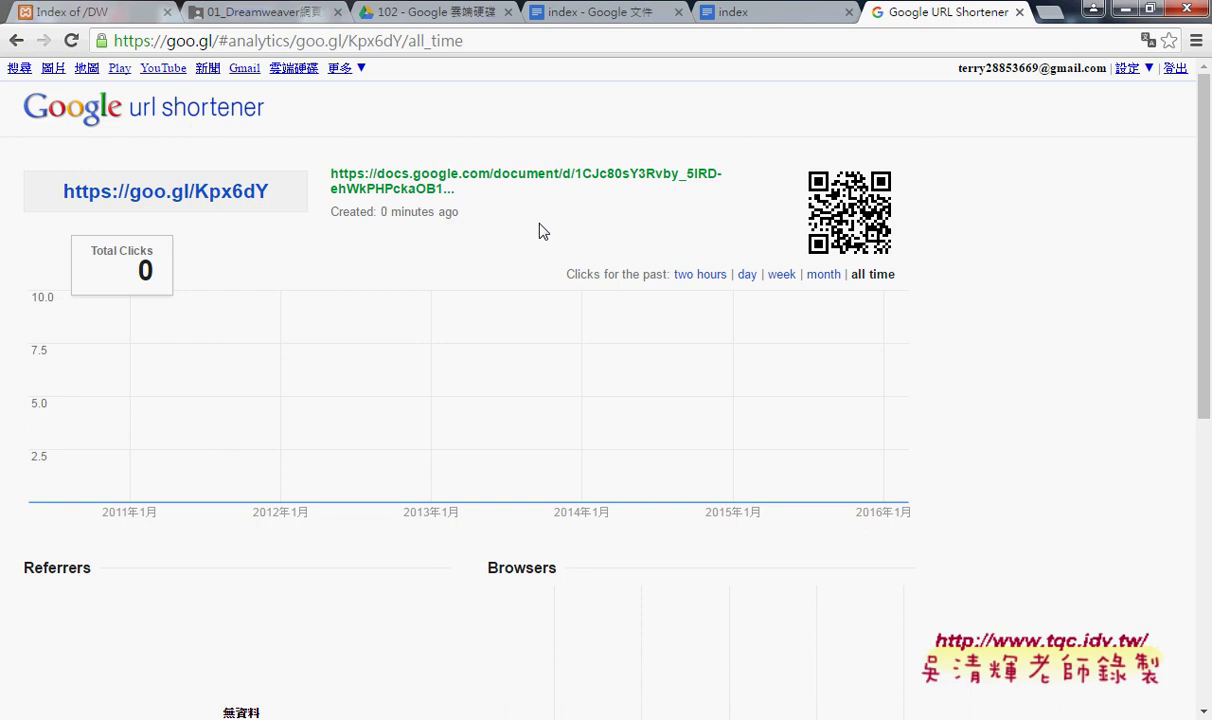
# - Select the goo.gl/Kpx6dY short link and copy its QR code image with 複製影像
pyautogui.moveTo(268, 192); pyautogui.dragTo(134, 198)
pyautogui.click(279, 206)
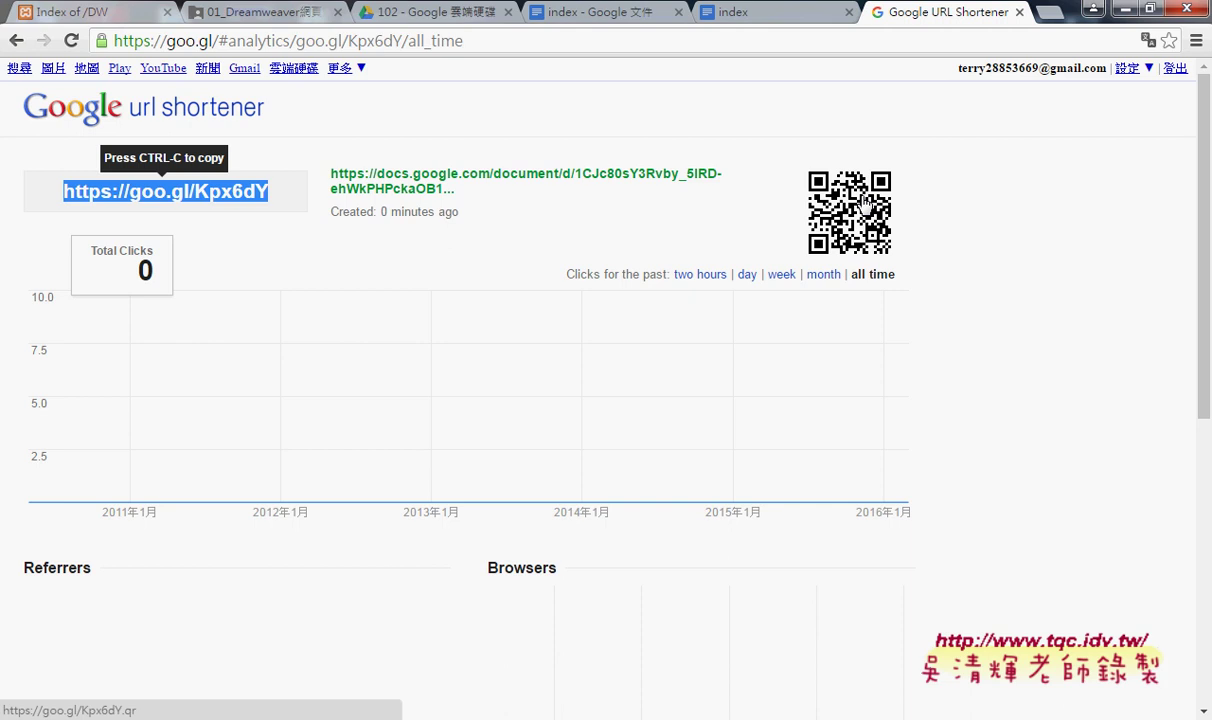
pyautogui.rightClick(862, 197)
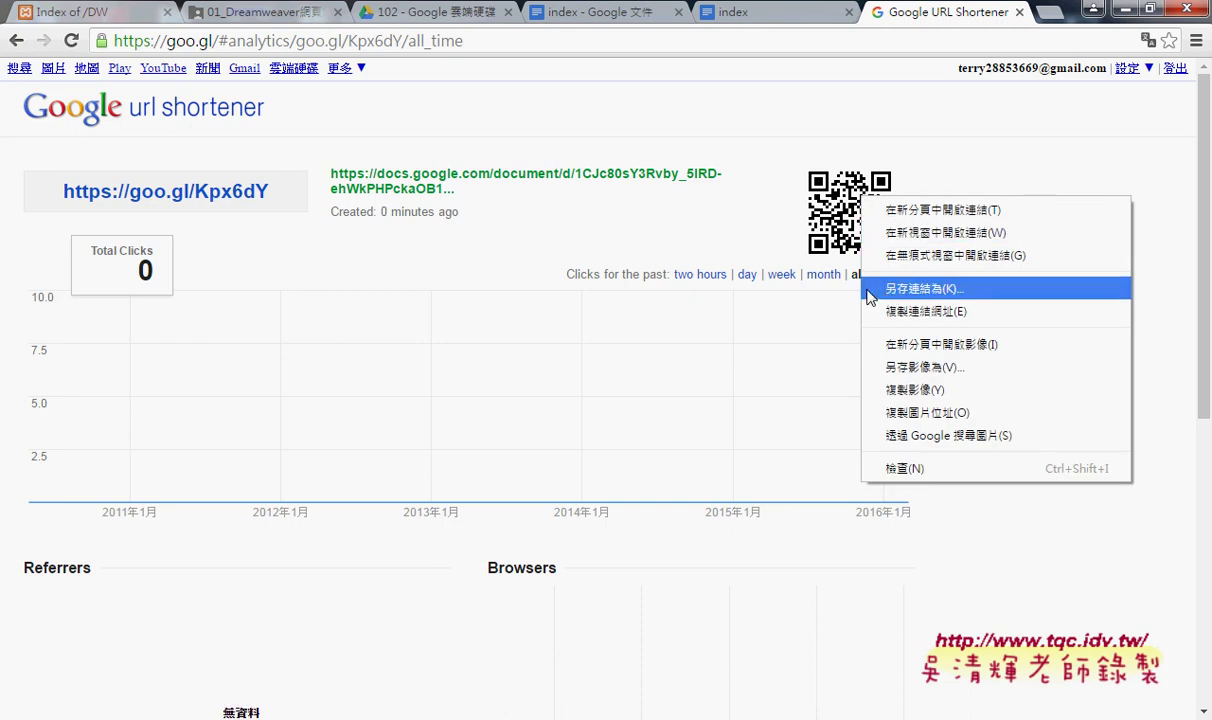
pyautogui.click(922, 398)
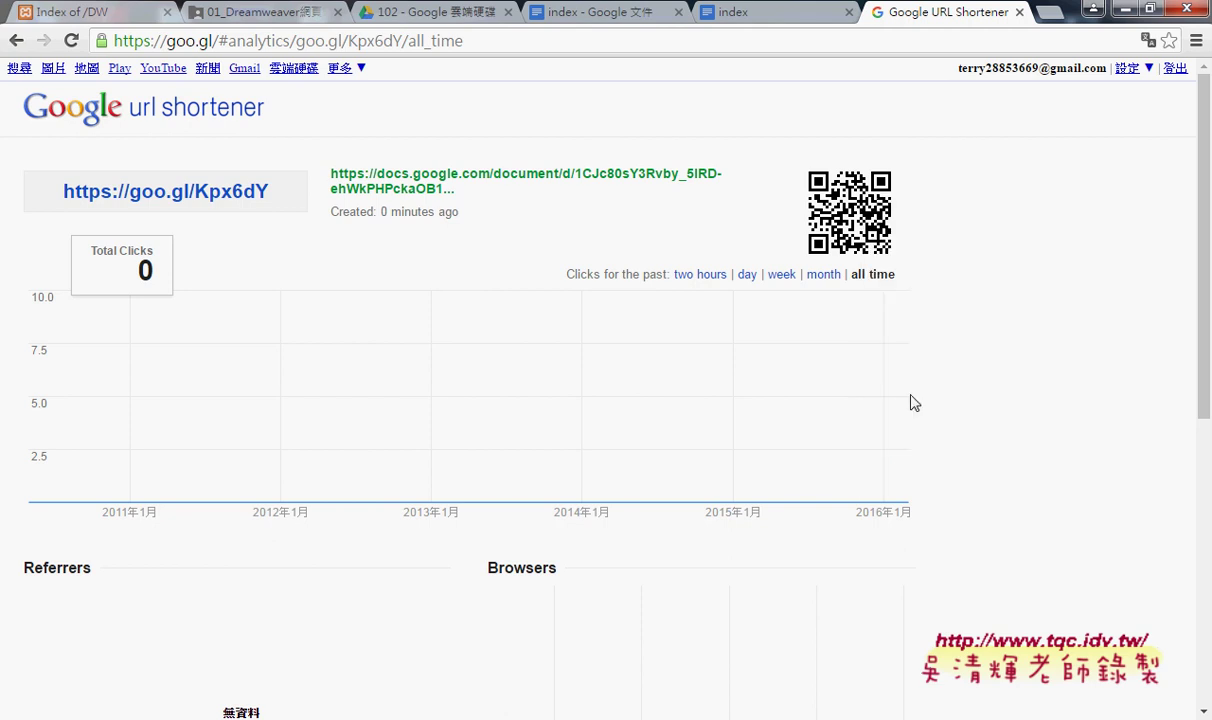
pyautogui.press('super')
# - Launch Microsoft Word 2010 from the Microsoft Office 2010 program group
pyautogui.click(114, 660)
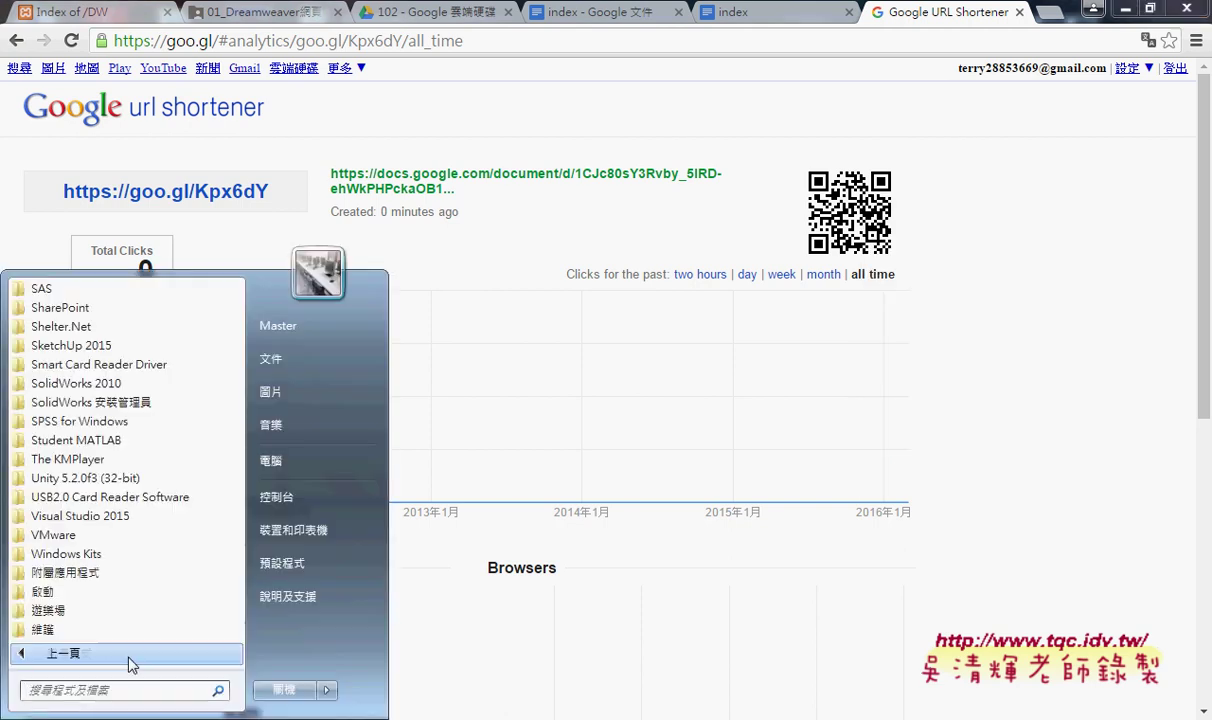
pyautogui.moveTo(237, 585)
pyautogui.mouseDown()
pyautogui.moveTo(245, 490)
pyautogui.moveTo(232, 450)
pyautogui.mouseUp()
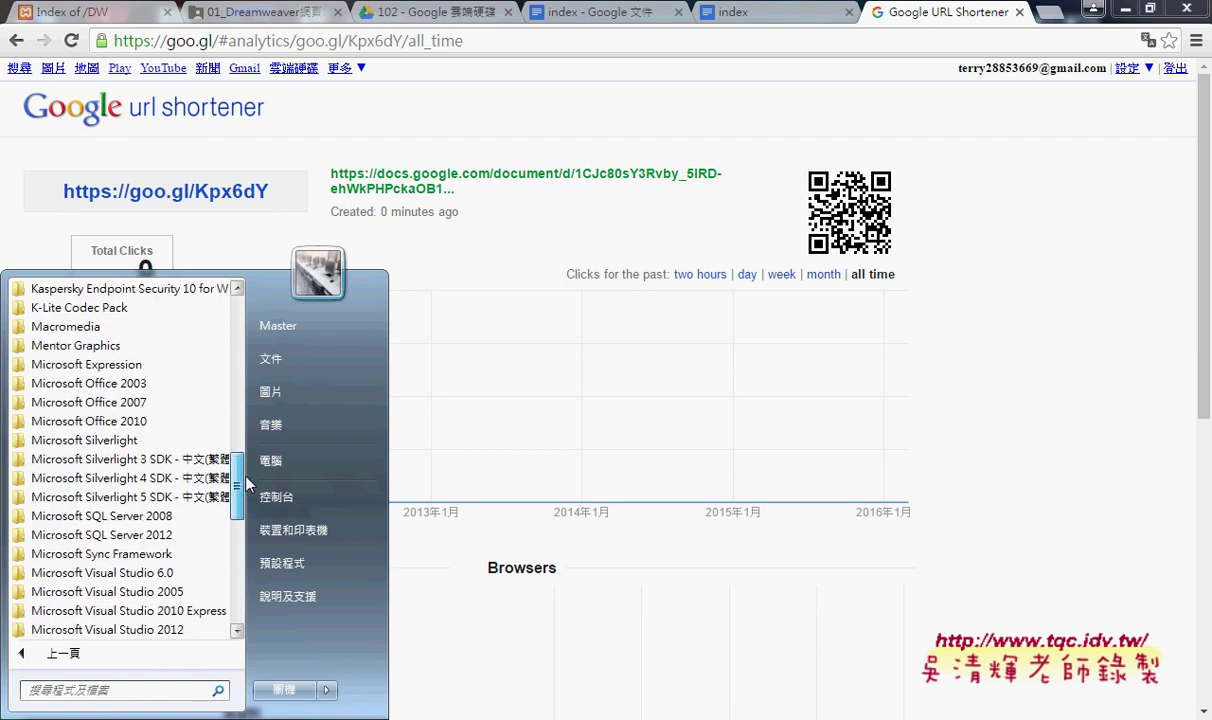
pyautogui.click(203, 420)
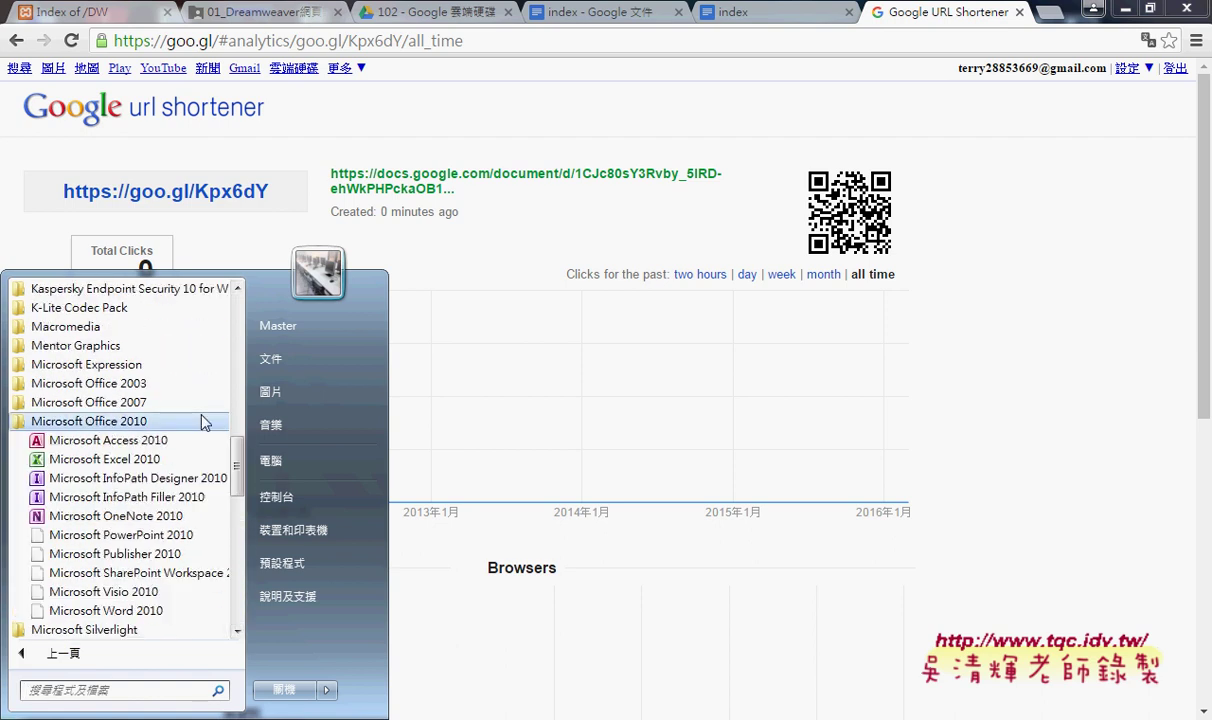
pyautogui.click(165, 610)
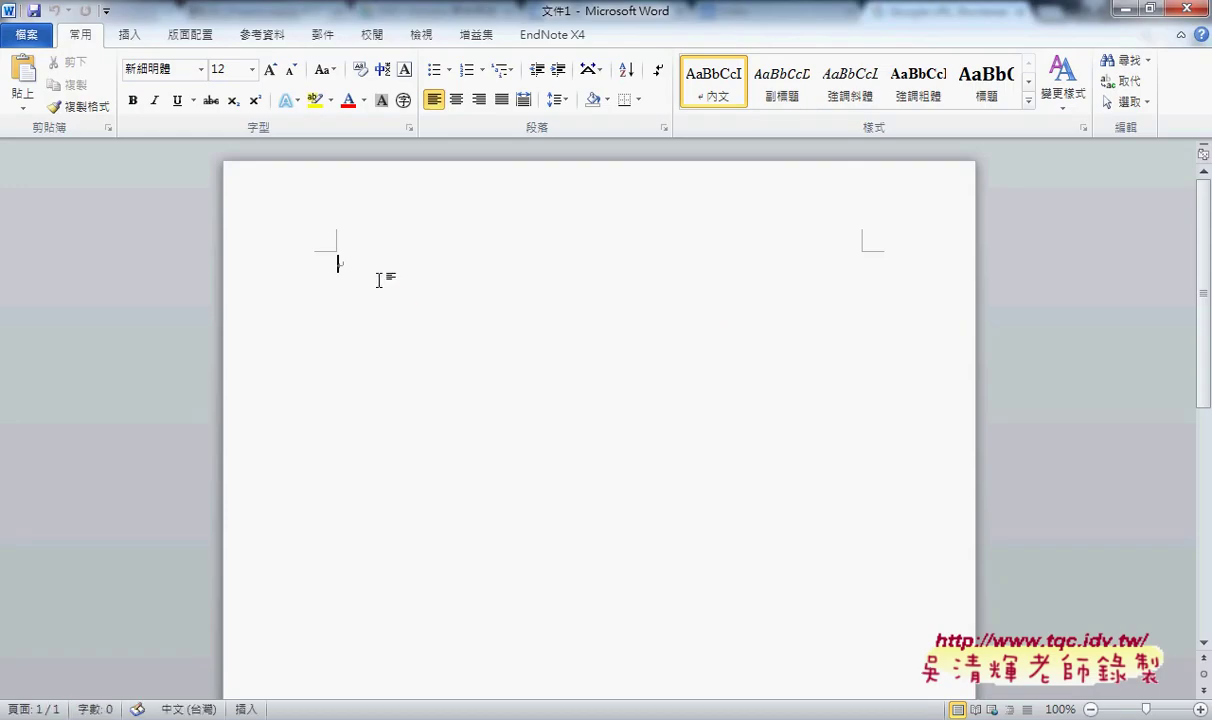
# - Paste the QR code into 文件1, enlarge it about threefold, and minimize Word
pyautogui.hotkey('ctrl', 'v')
pyautogui.click(430, 347)
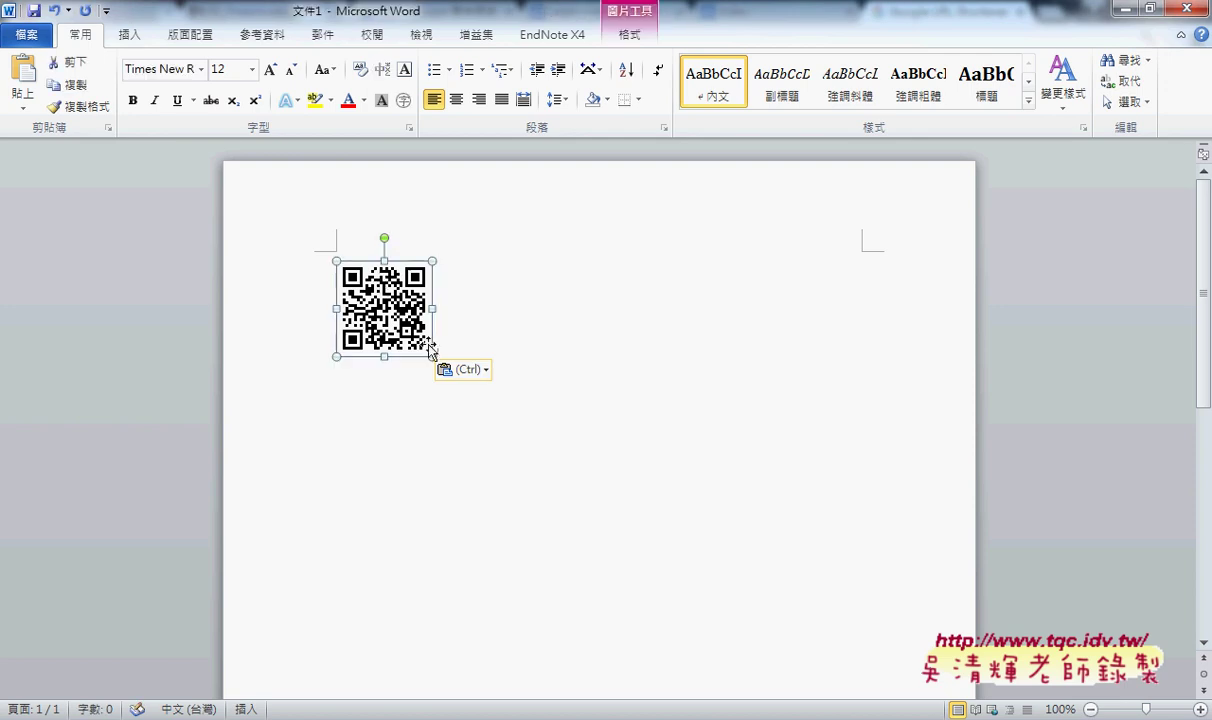
pyautogui.moveTo(431, 352)
pyautogui.mouseDown()
pyautogui.moveTo(659, 583)
pyautogui.moveTo(517, 430)
pyautogui.mouseUp()
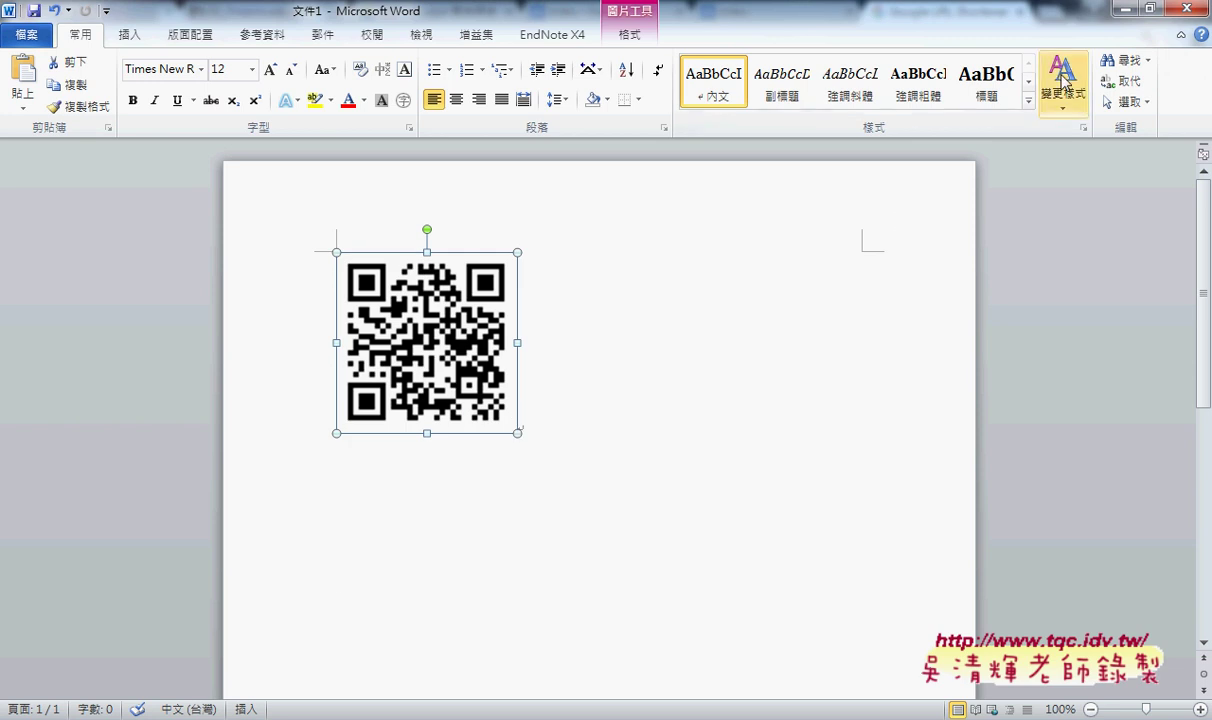
pyautogui.click(1124, 9)
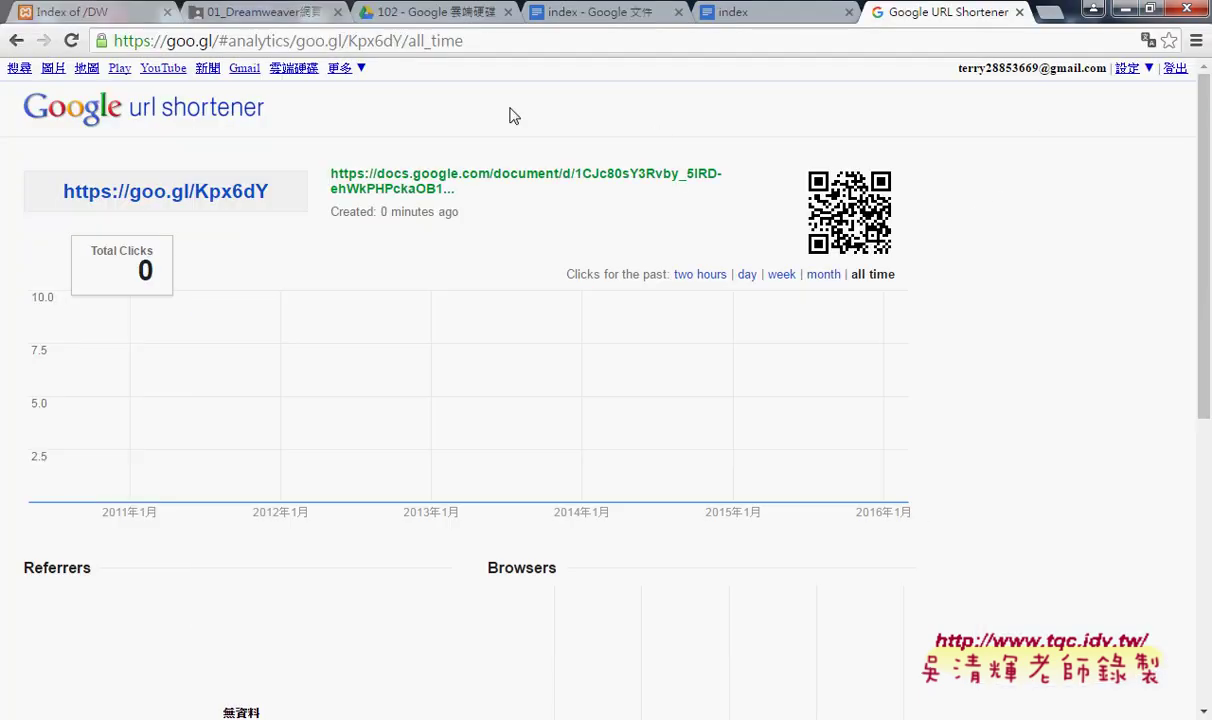
# - Show the 新增 menu options in Drive folder 102, then return to the index document
pyautogui.click(440, 20)
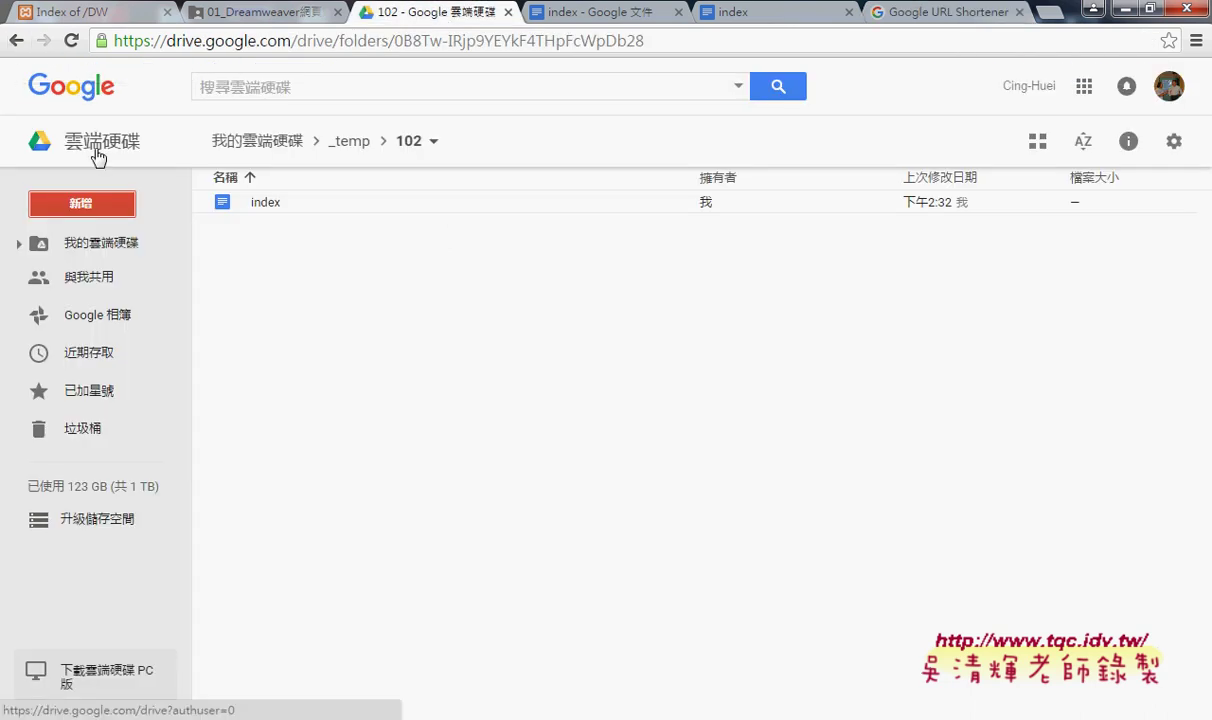
pyautogui.click(133, 210)
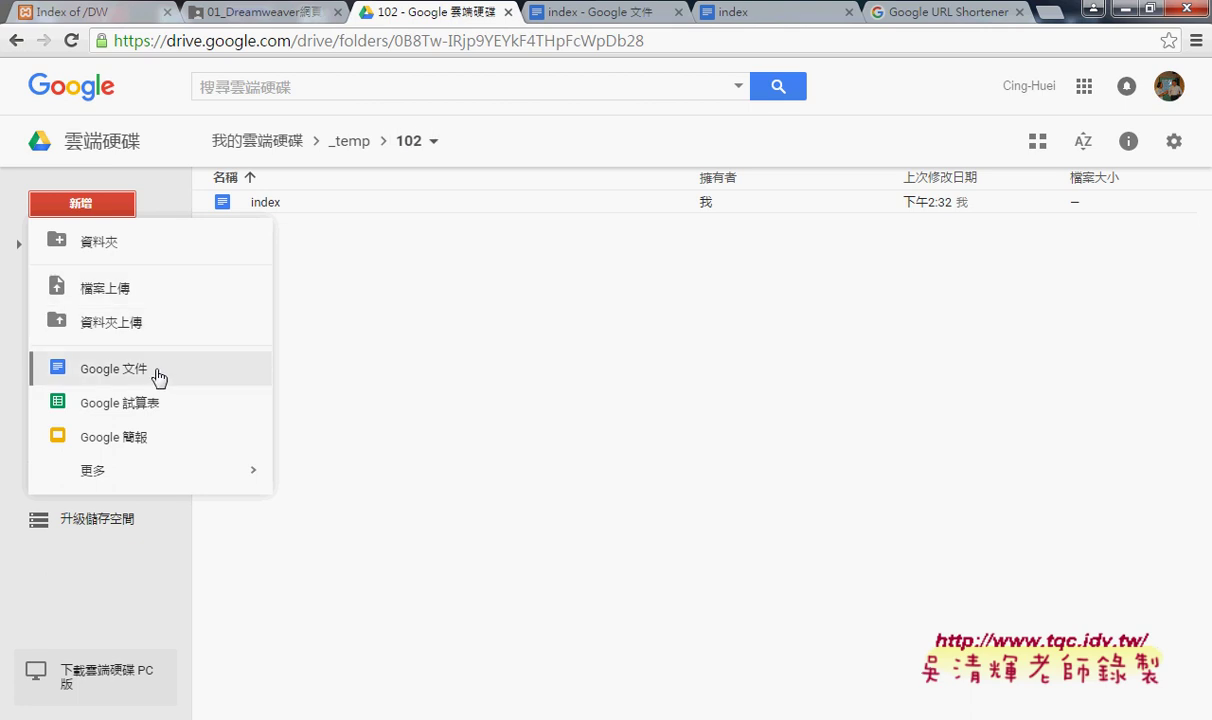
pyautogui.moveTo(153, 385); pyautogui.dragTo(166, 378)
pyautogui.moveTo(112, 262); pyautogui.dragTo(110, 248)
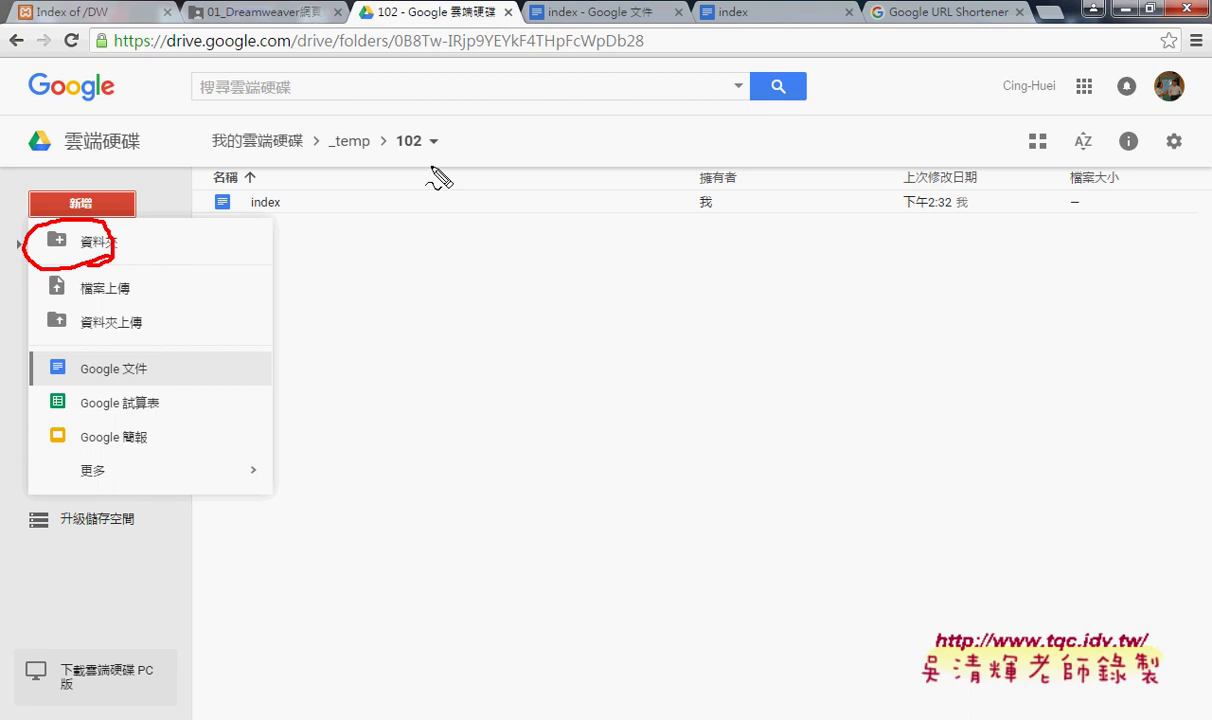
pyautogui.moveTo(432, 168); pyautogui.dragTo(410, 165)
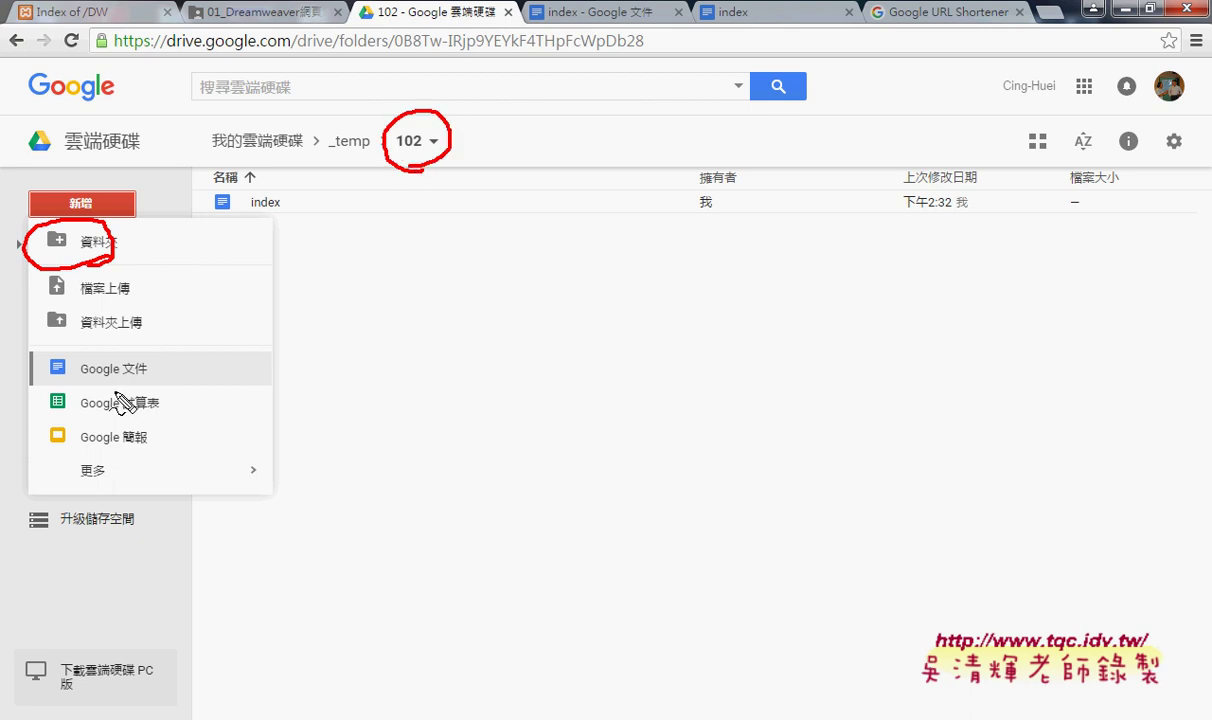
pyautogui.moveTo(150, 347); pyautogui.dragTo(152, 396)
pyautogui.moveTo(273, 221)
pyautogui.mouseDown()
pyautogui.moveTo(222, 228)
pyautogui.moveTo(247, 232)
pyautogui.mouseUp()
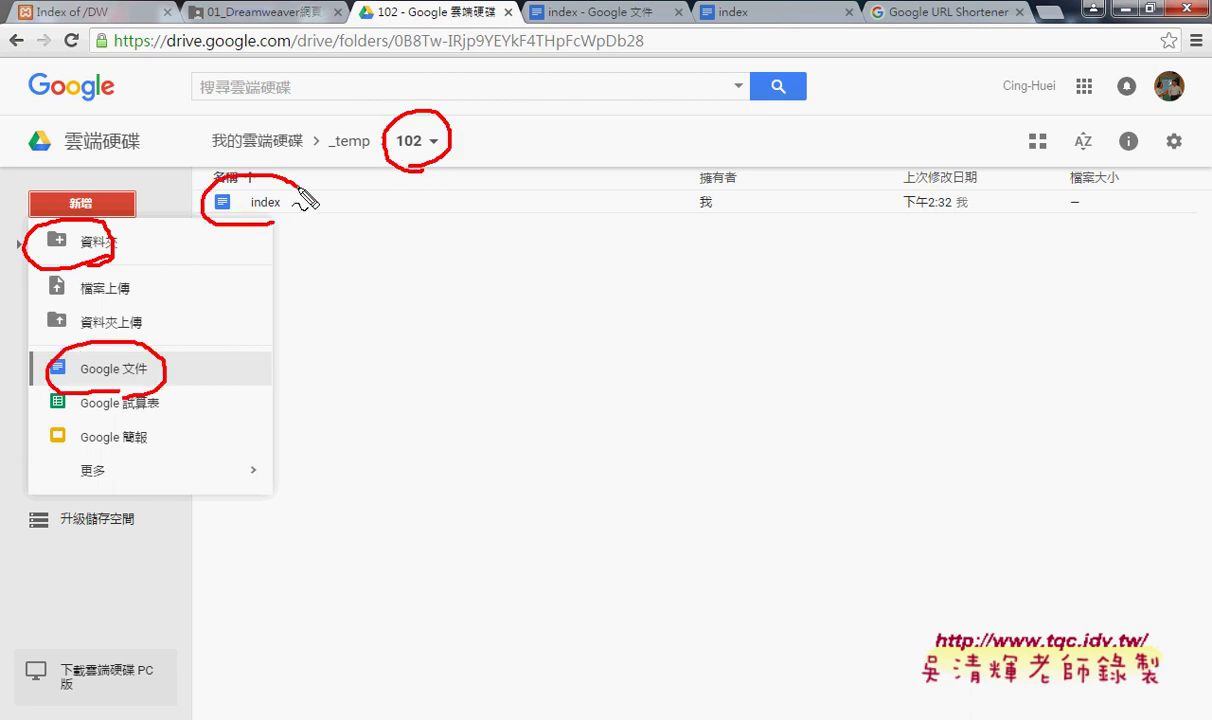
pyautogui.press('Escape')
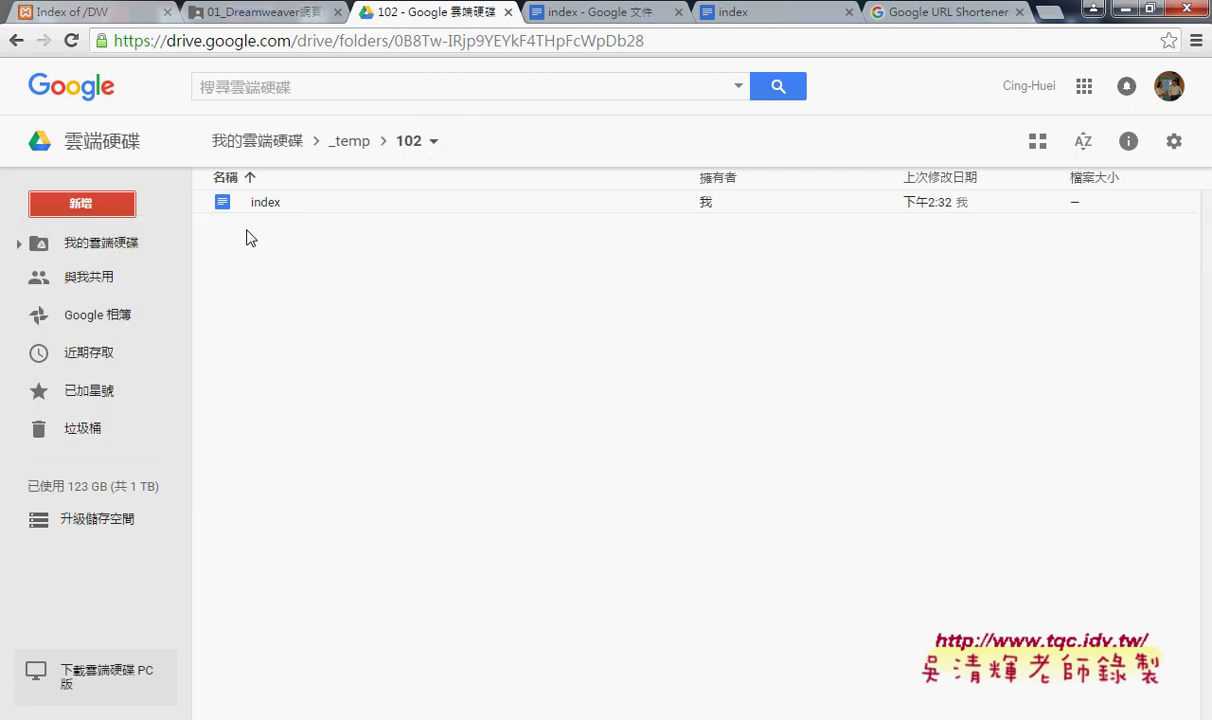
pyautogui.click(590, 12)
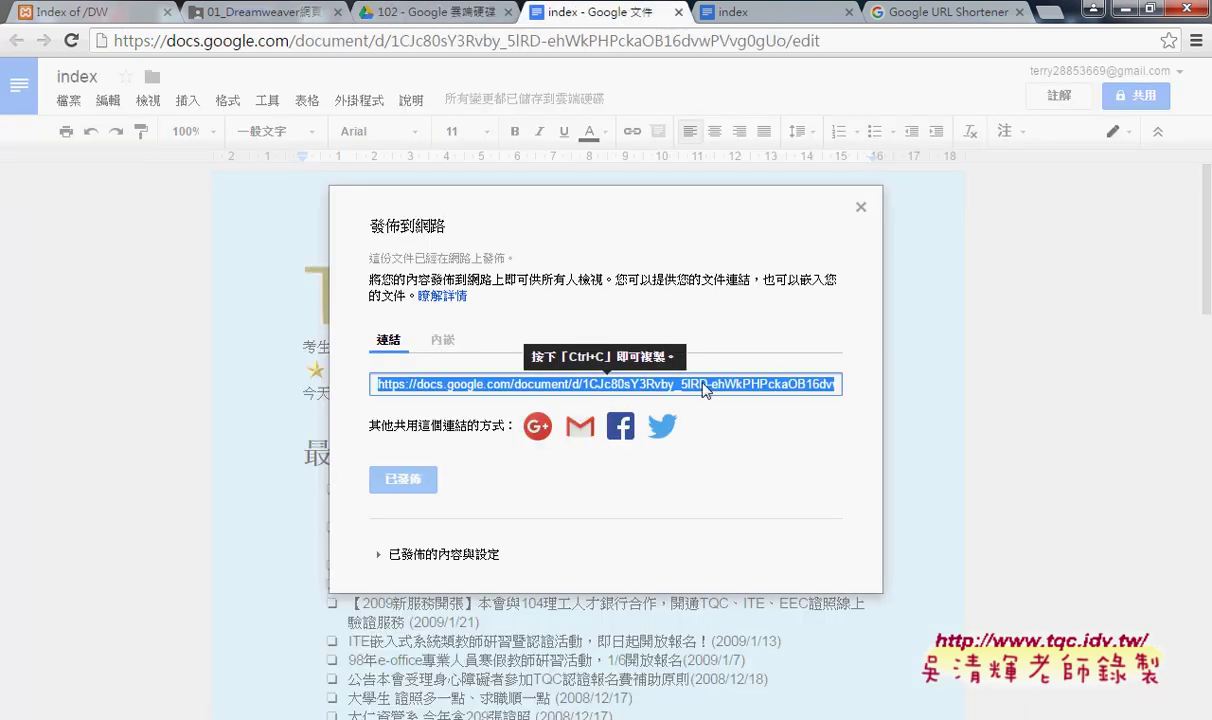
# - Set the index document's page colour to light blue in 頁面設定
pyautogui.click(860, 207)
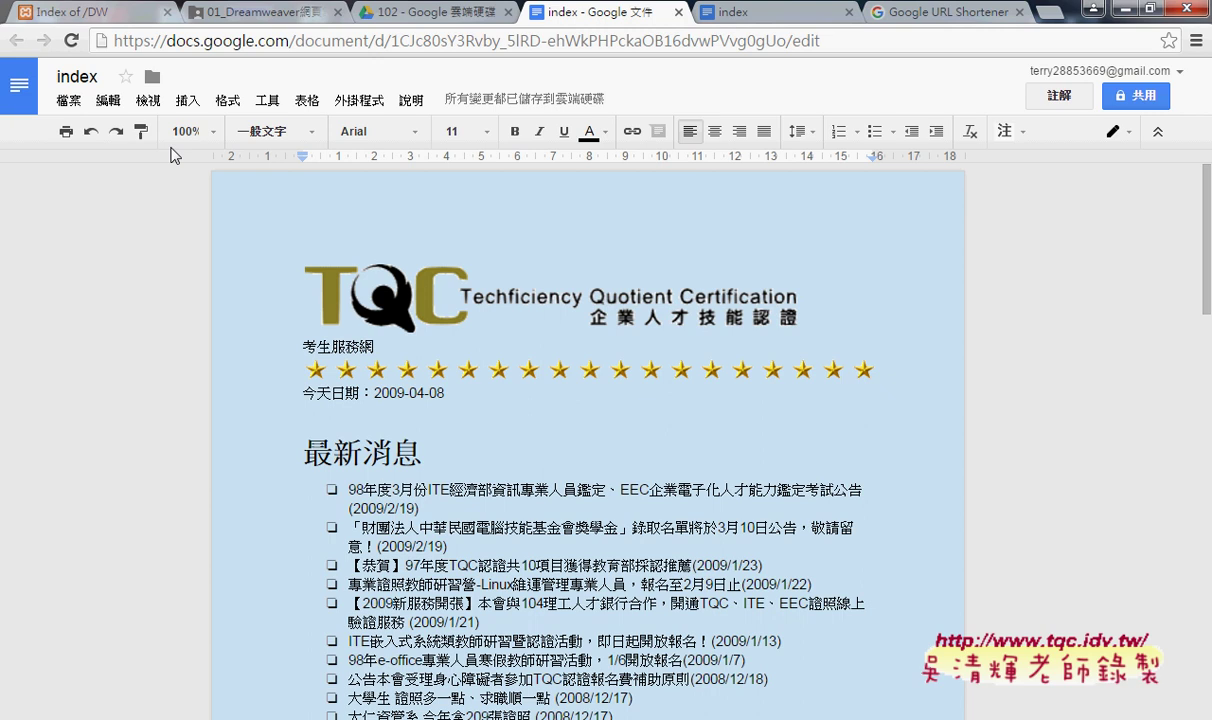
pyautogui.click(66, 105)
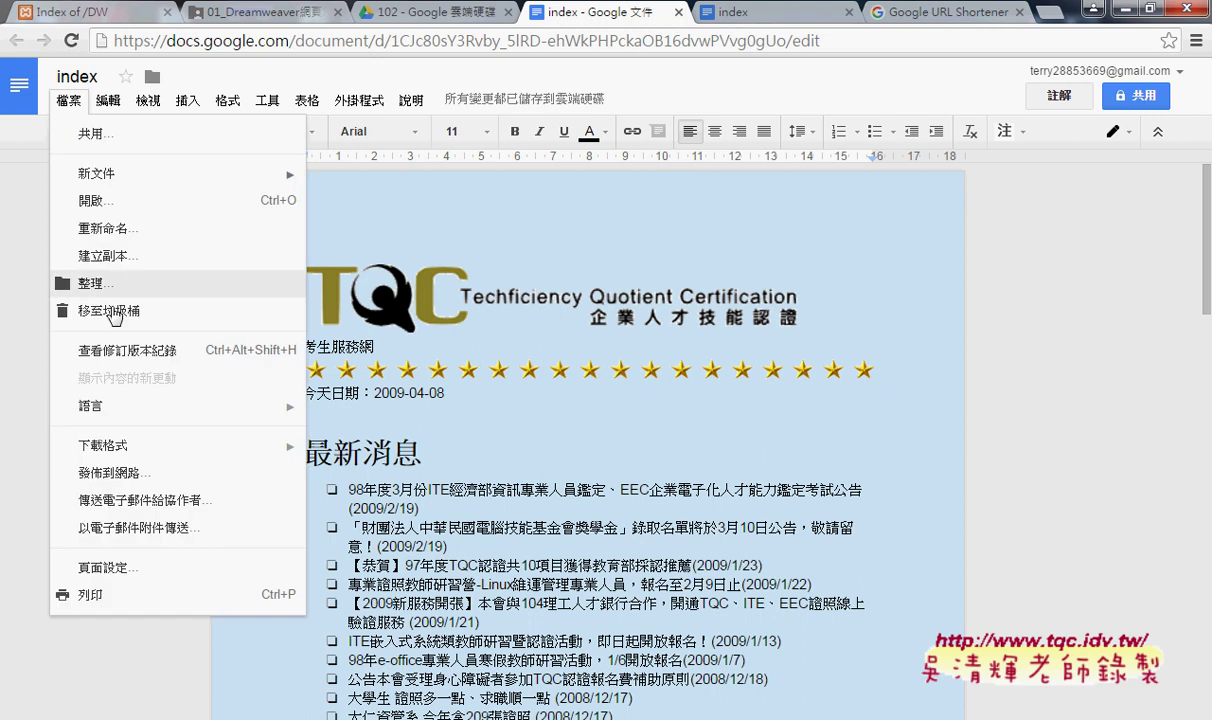
pyautogui.click(151, 577)
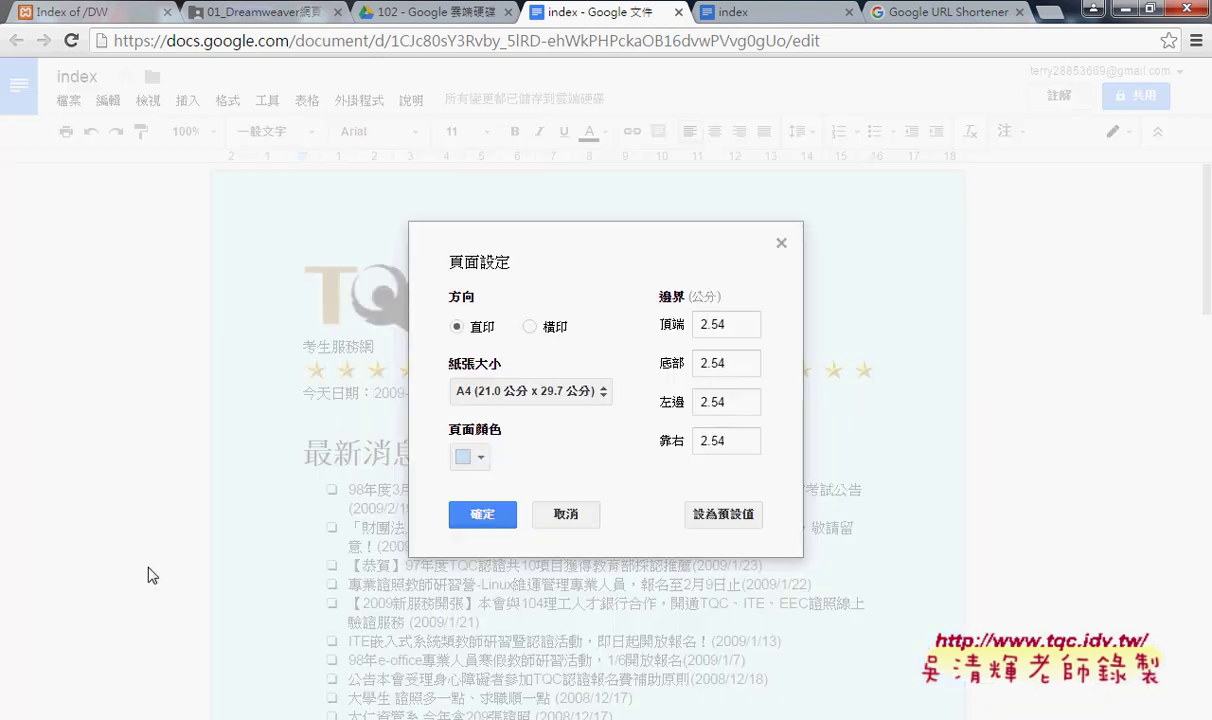
pyautogui.click(468, 457)
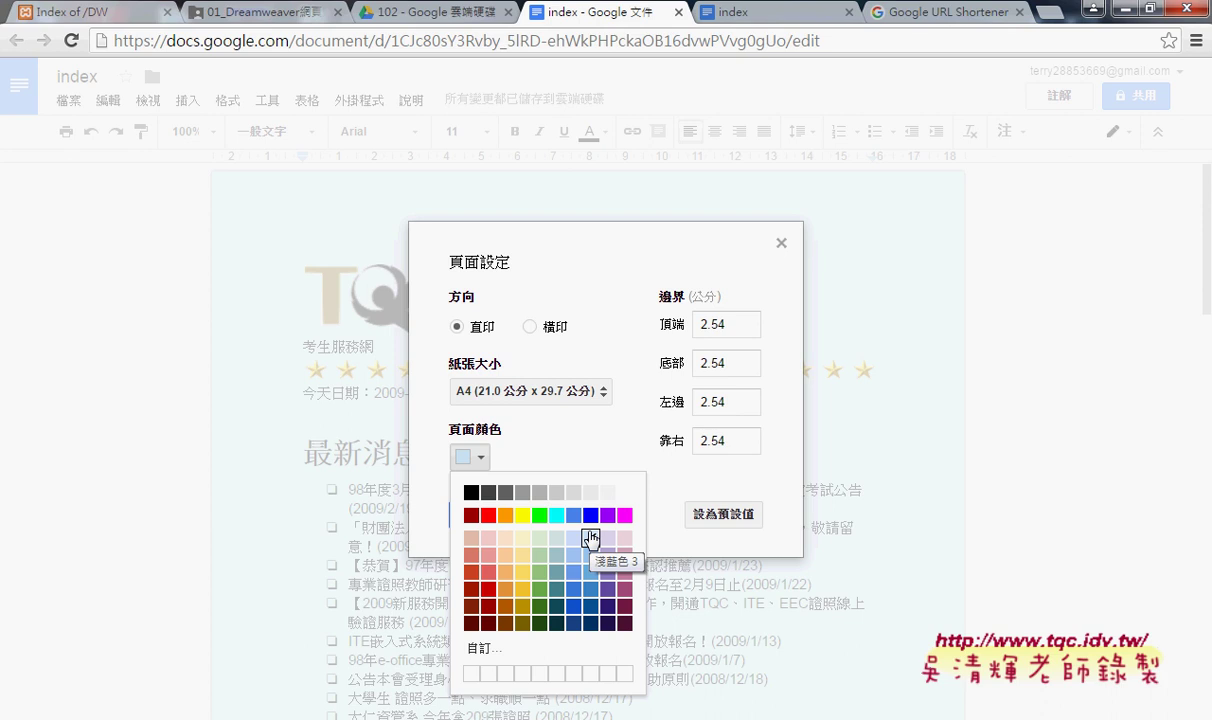
pyautogui.click(590, 538)
pyautogui.click(490, 512)
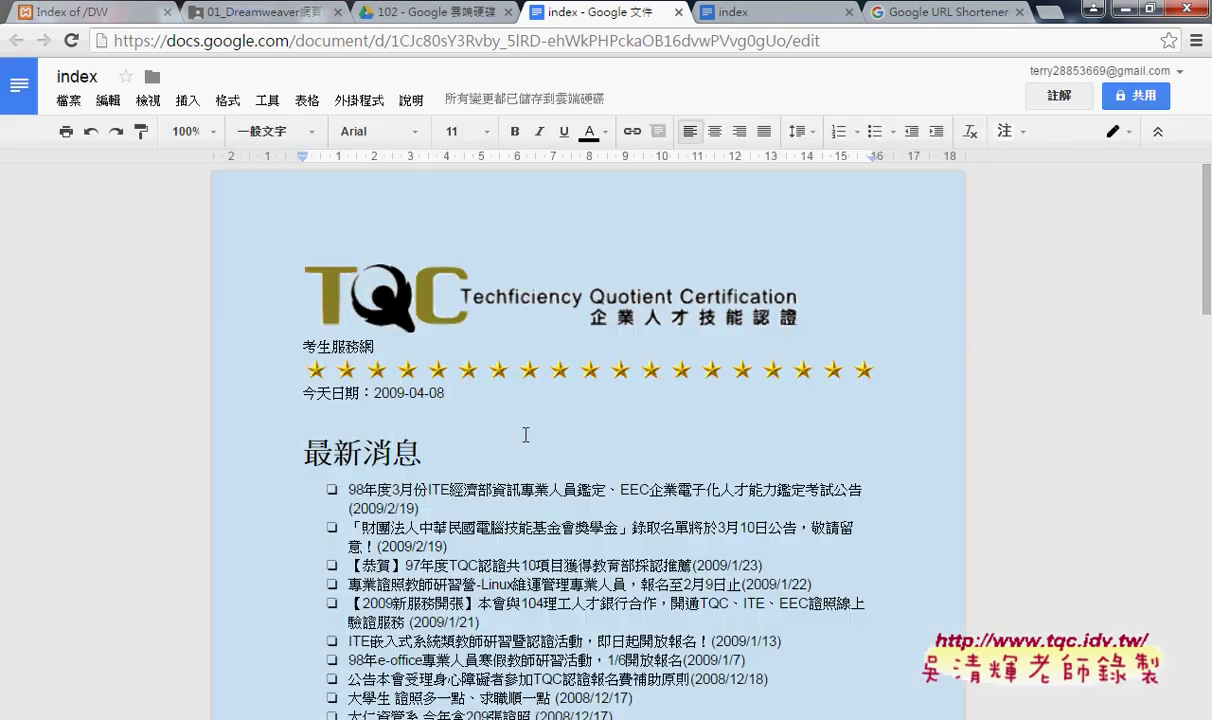
pyautogui.scroll(-5, 525, 435)
pyautogui.moveTo(335, 298)
pyautogui.mouseDown()
pyautogui.moveTo(580, 515)
pyautogui.moveTo(575, 546)
pyautogui.mouseUp()
pyautogui.click(893, 132)
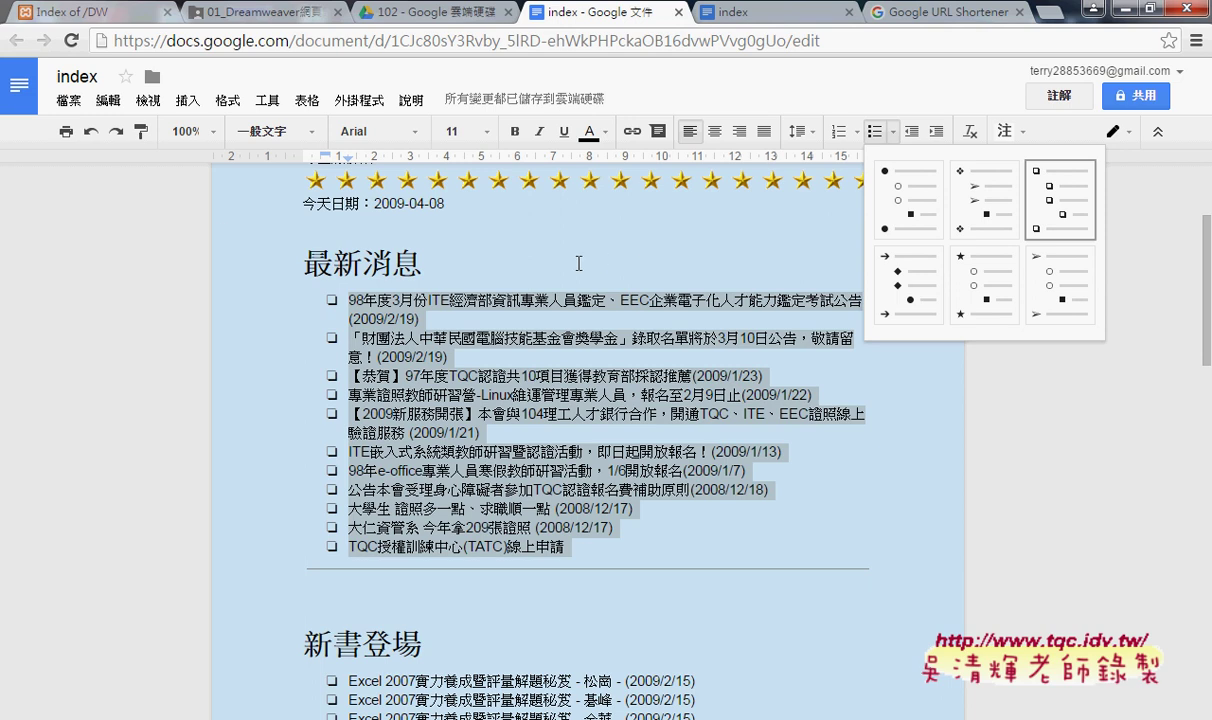
# - Select the published link in 發佈到網路 and go to the URL shortener
pyautogui.click(68, 100)
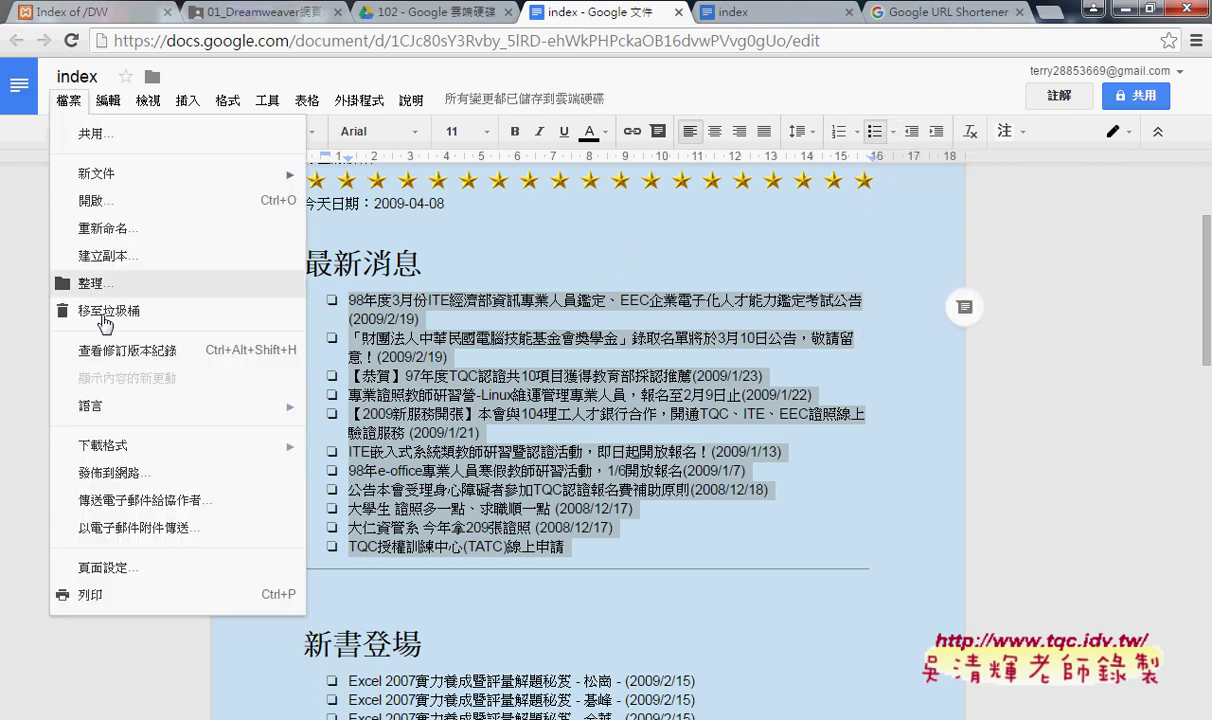
pyautogui.click(130, 478)
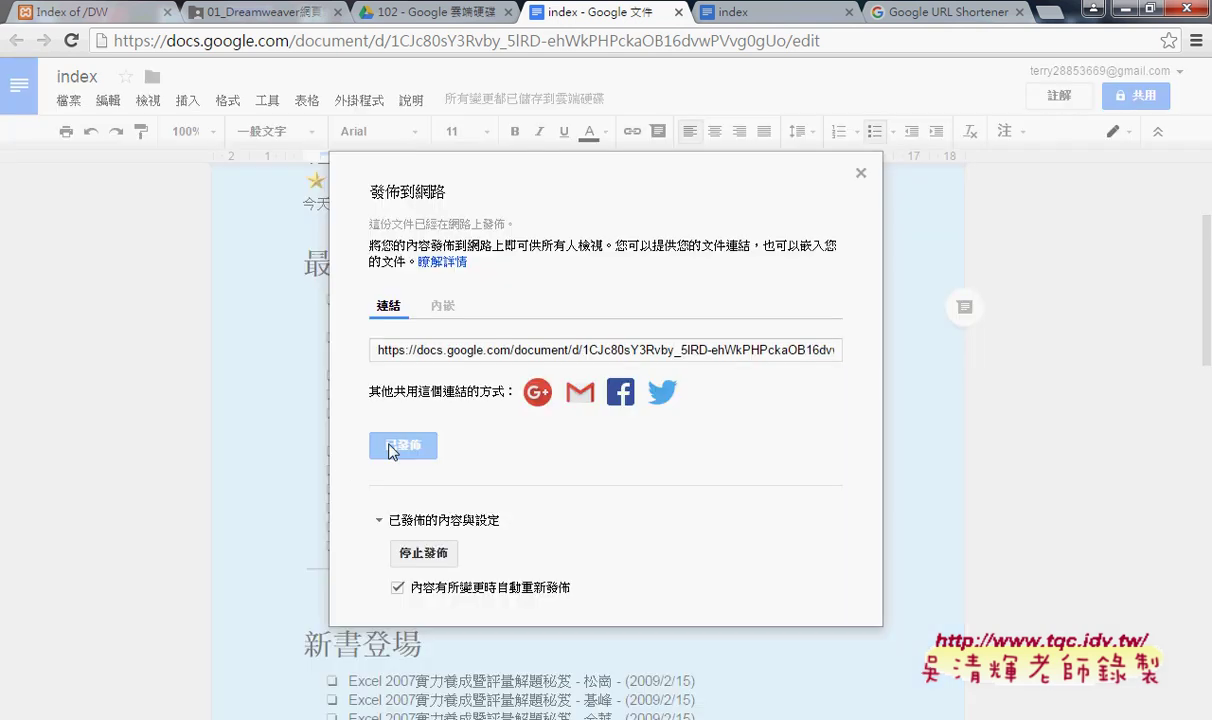
pyautogui.click(510, 350)
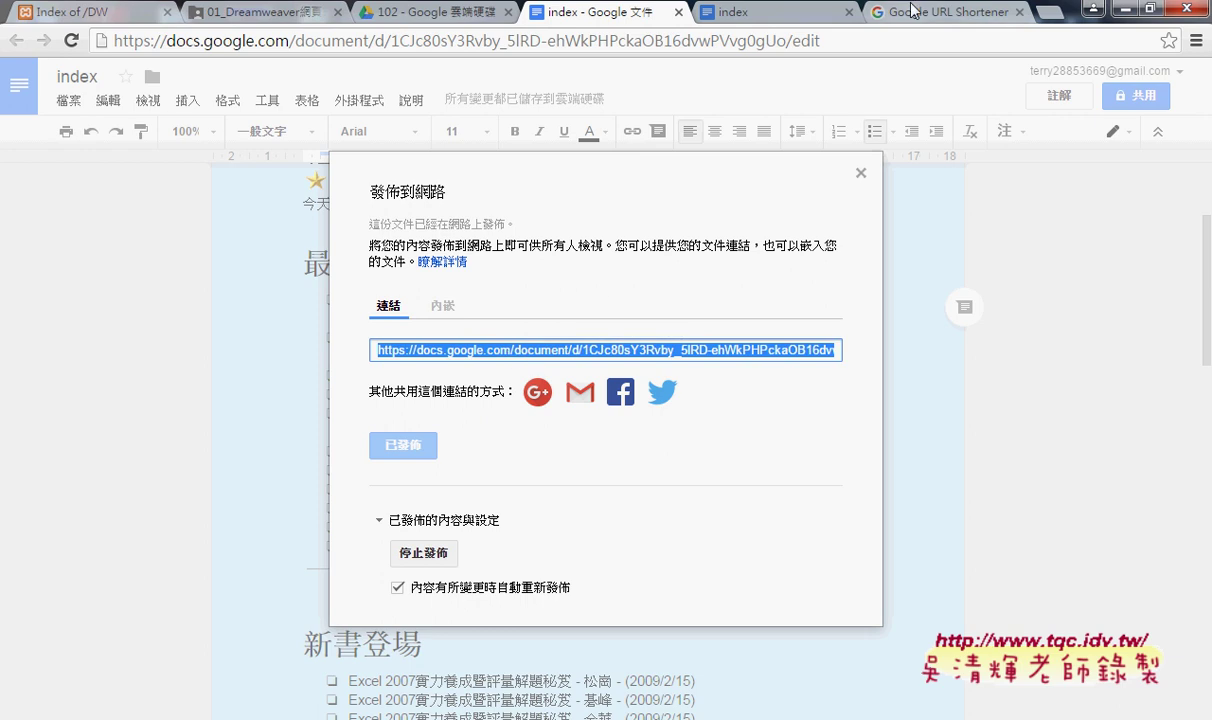
pyautogui.click(934, 14)
# - Review the goo.gl links list and published index page, then return to the index document
pyautogui.click(16, 40)
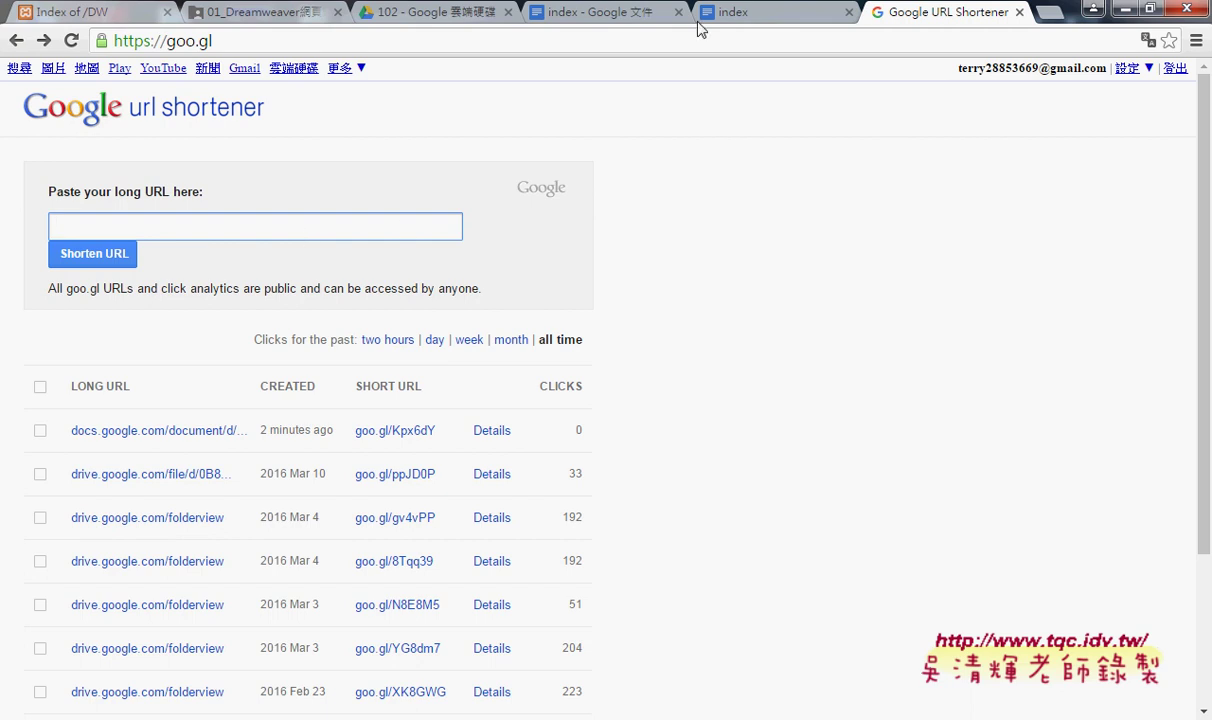
pyautogui.click(727, 16)
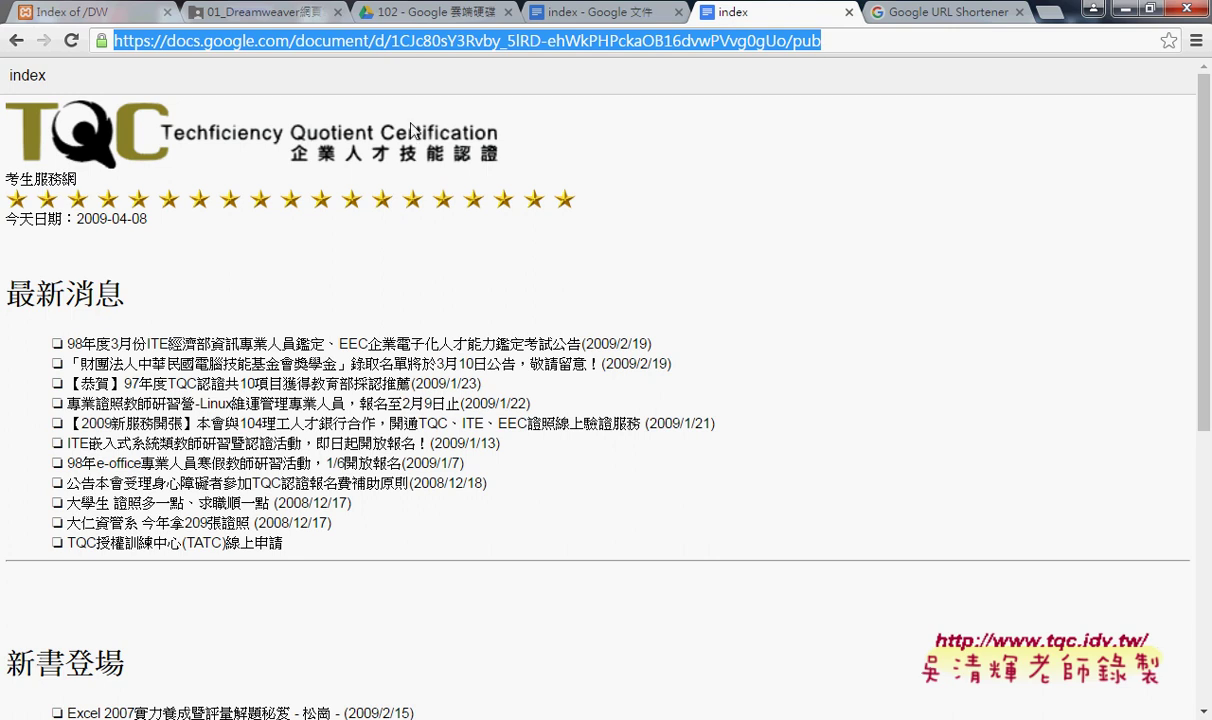
pyautogui.click(566, 14)
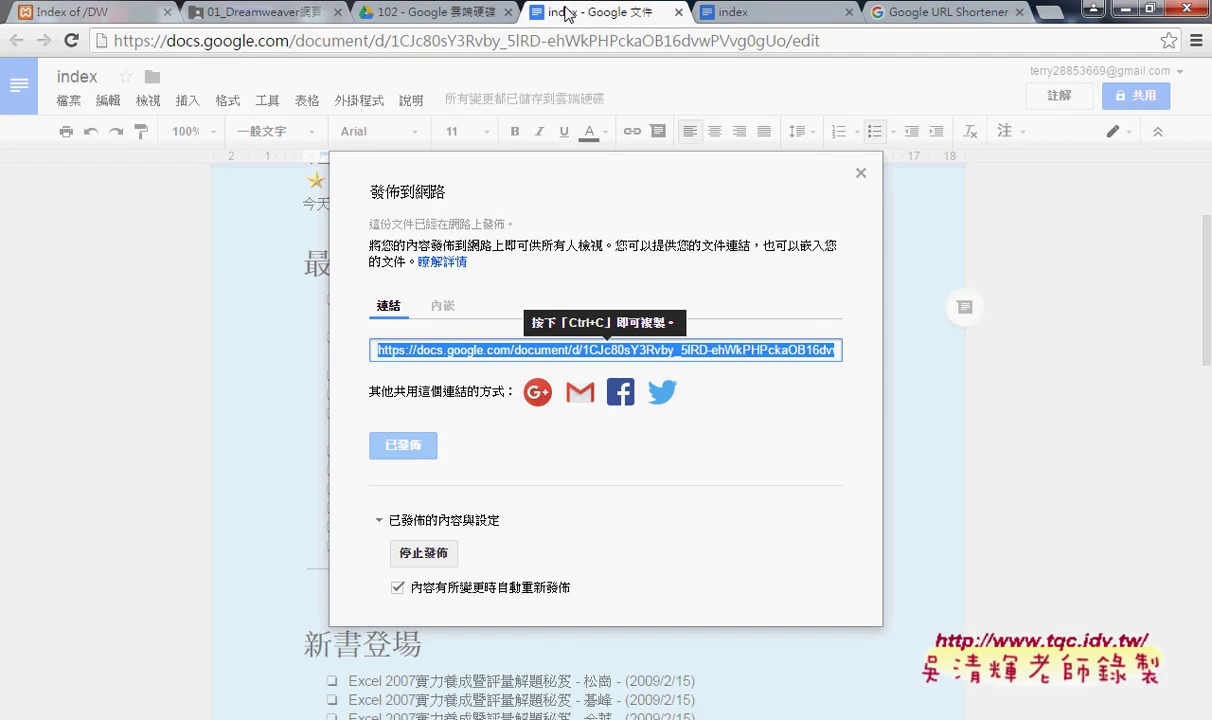